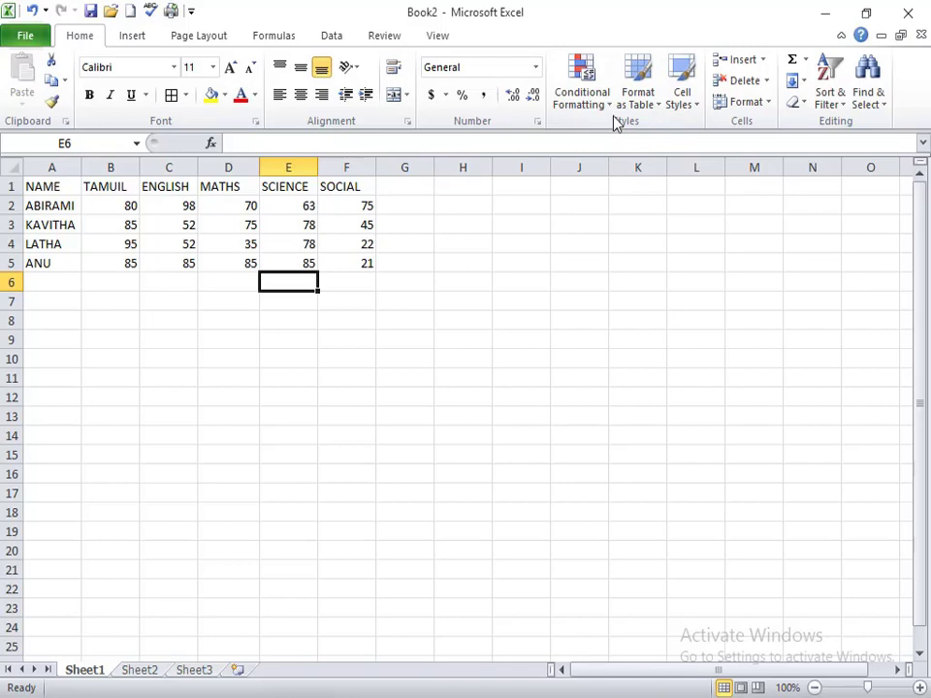
{"action": "left_click", "coordinate": [582, 112]}
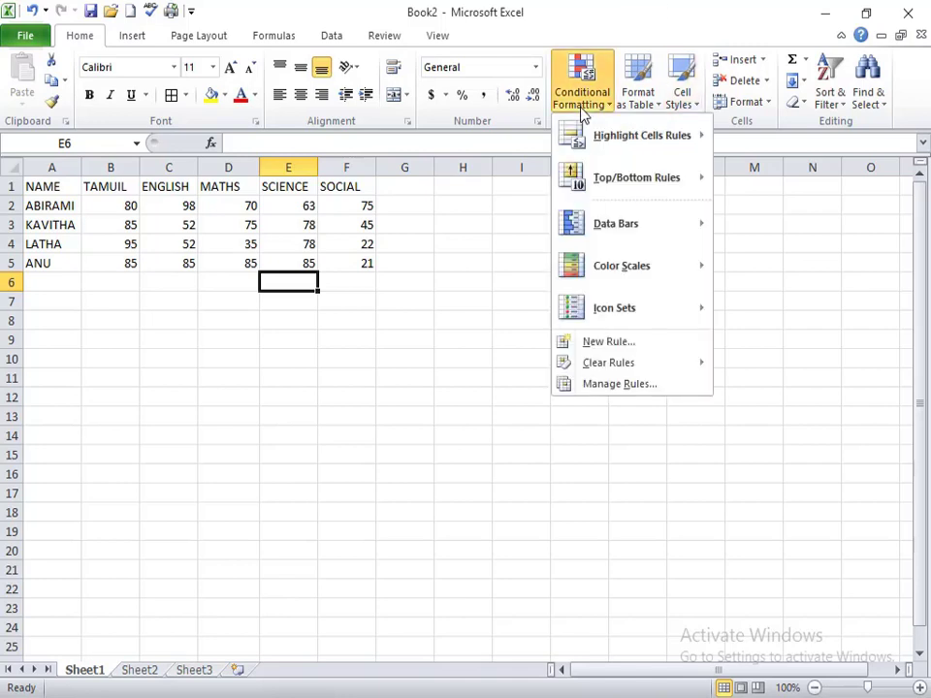
{"action": "mouse_move", "coordinate": [585, 132]}
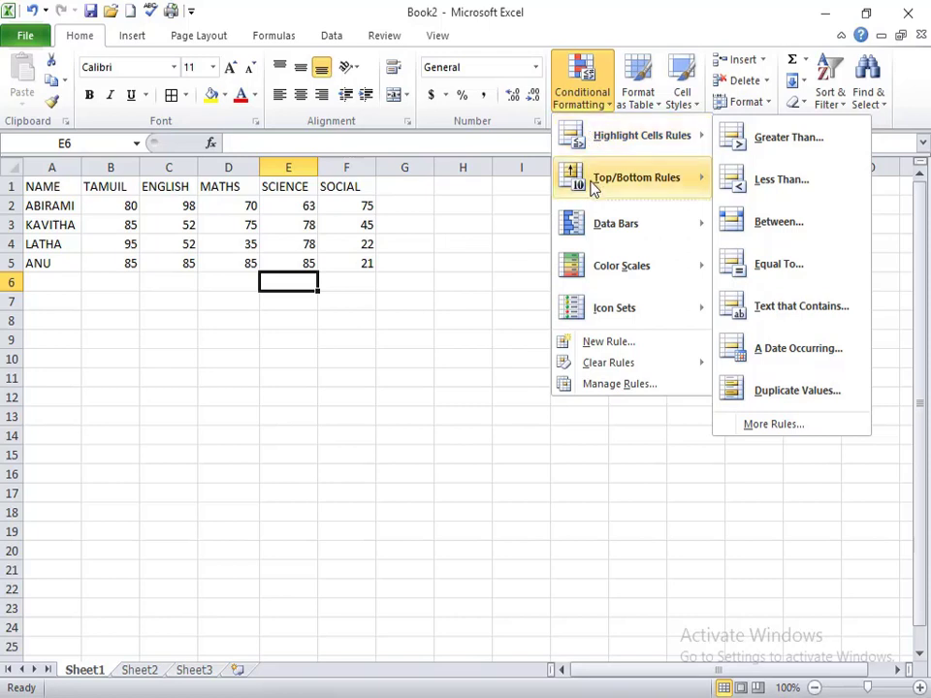
{"action": "mouse_move", "coordinate": [593, 187]}
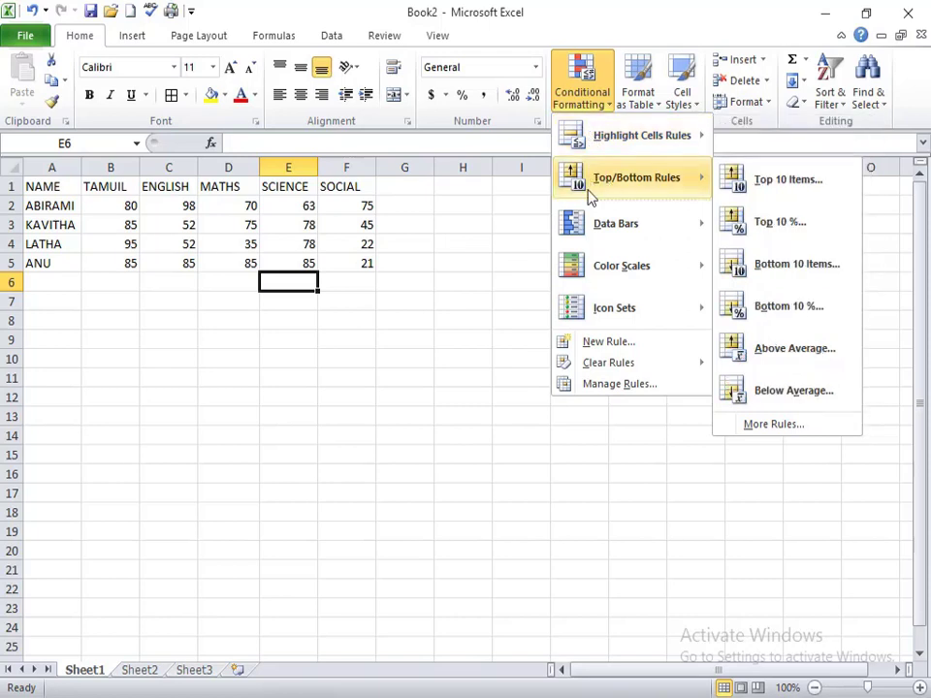
{"action": "left_click", "coordinate": [401, 191]}
- Add the column heading TOTAL in cell G1, beside SOCIAL
{"action": "left_click", "coordinate": [401, 179]}
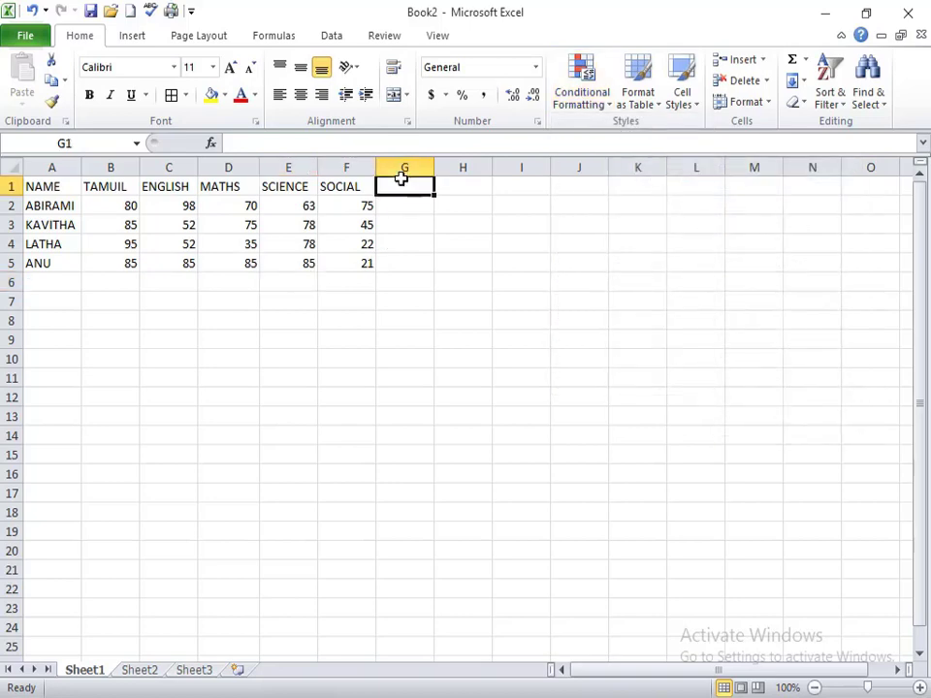
{"action": "type", "text": "TOTAL"}
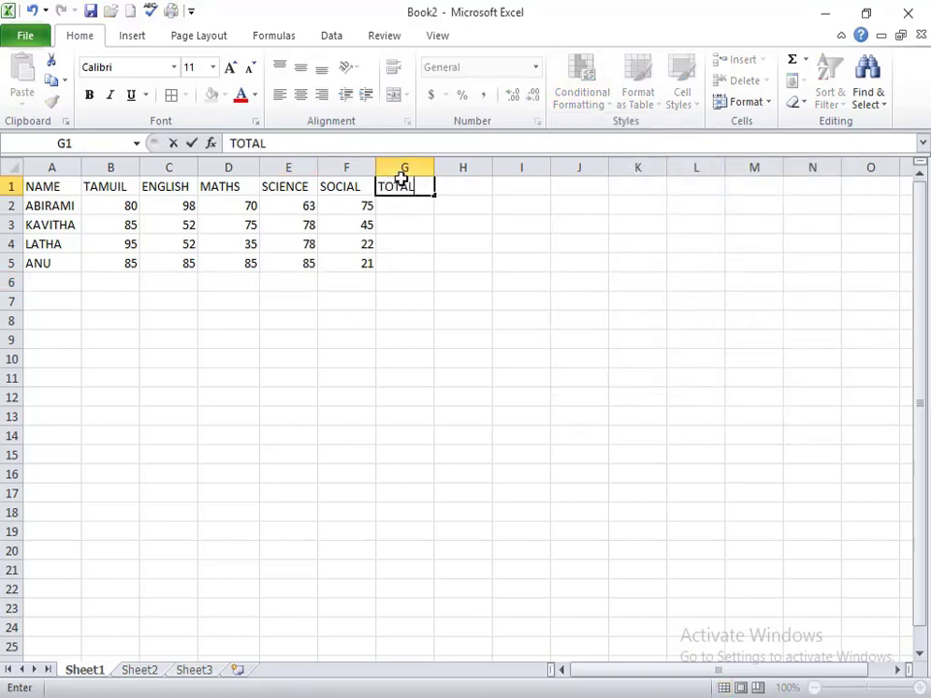
{"action": "key", "text": "Return"}
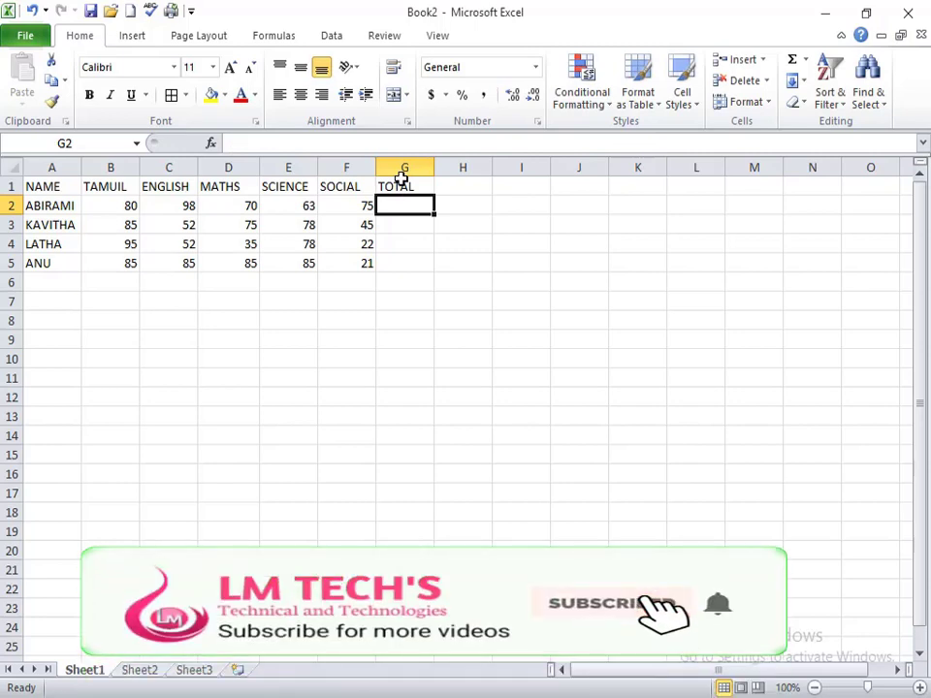
- Calculate the first student's total in G2 with a SUM formula over the subject marks B2:F2
{"action": "type", "text": "="}
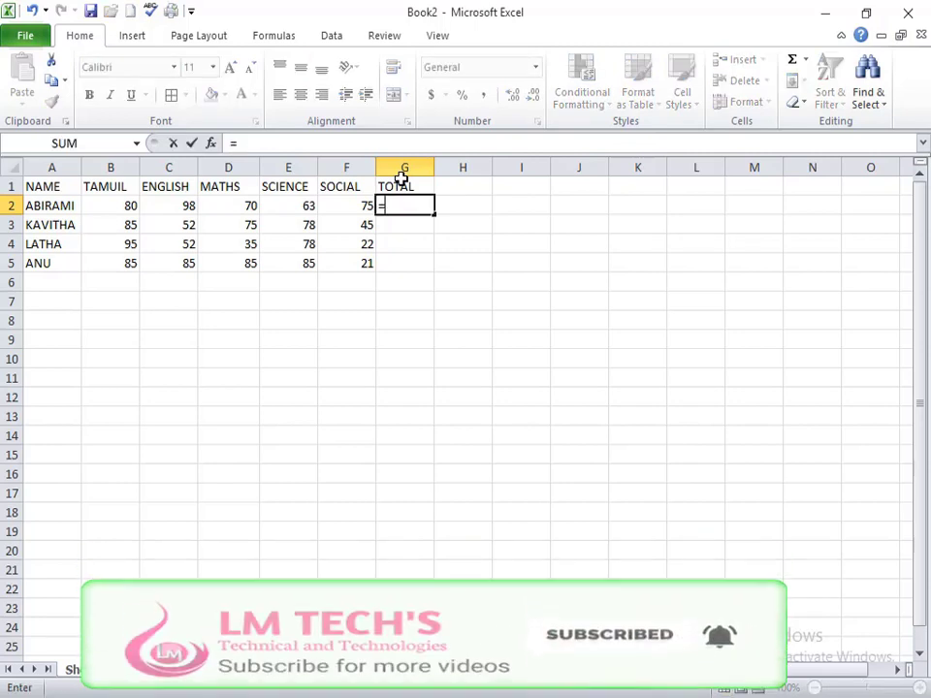
{"action": "type", "text": "S"}
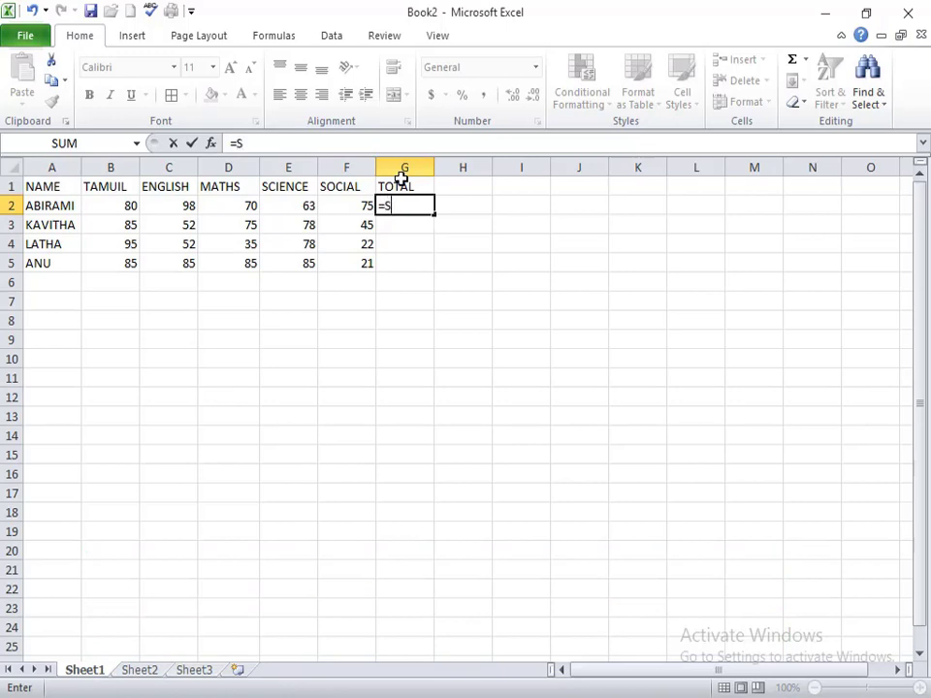
{"action": "type", "text": "UM"}
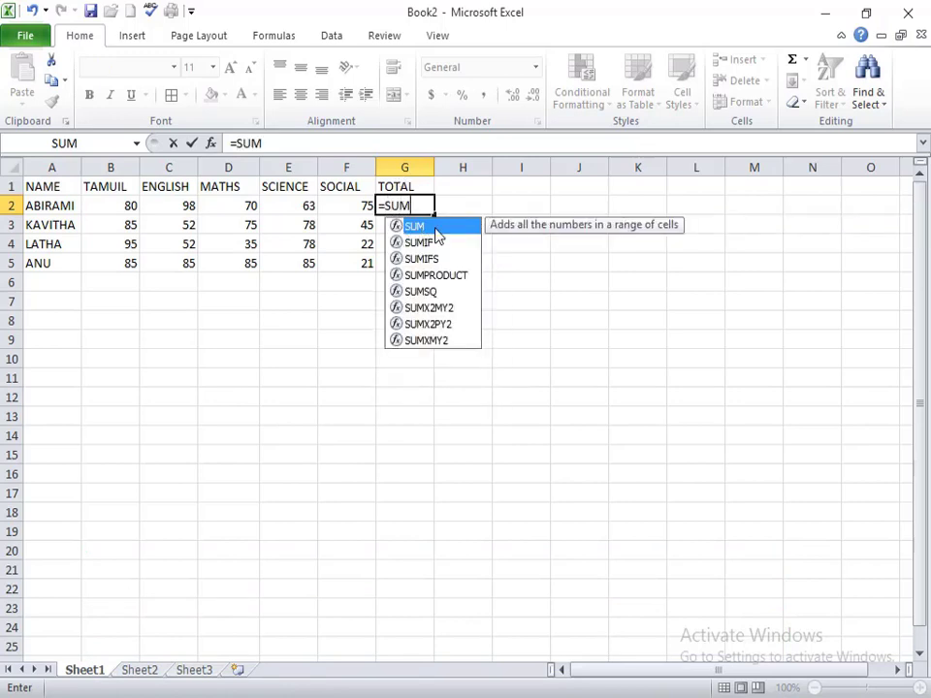
{"action": "double_click", "coordinate": [433, 227]}
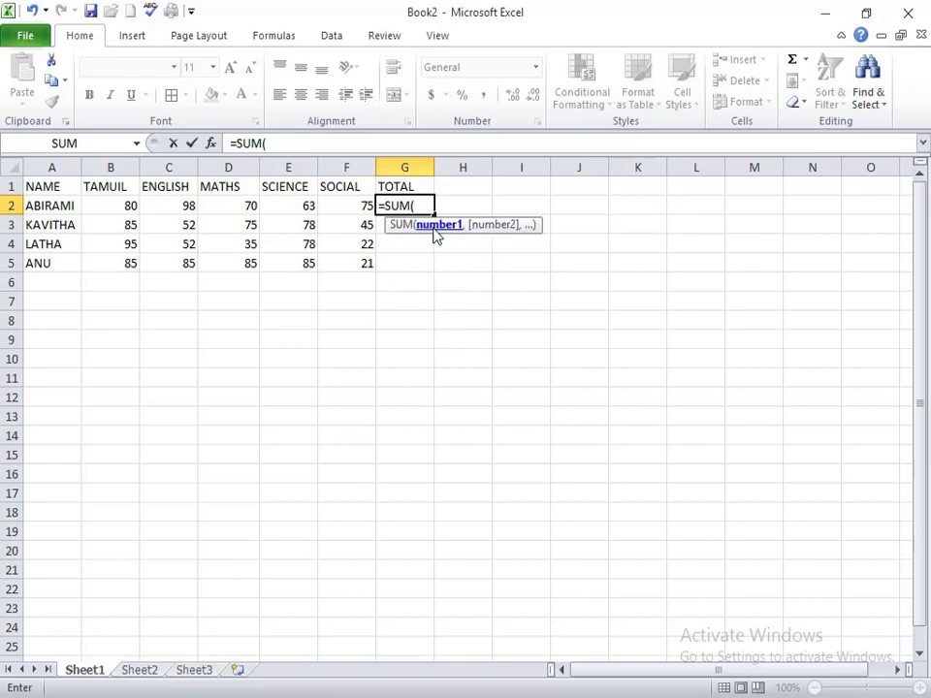
{"action": "left_click_drag", "start_coordinate": [108, 209], "coordinate": [342, 210]}
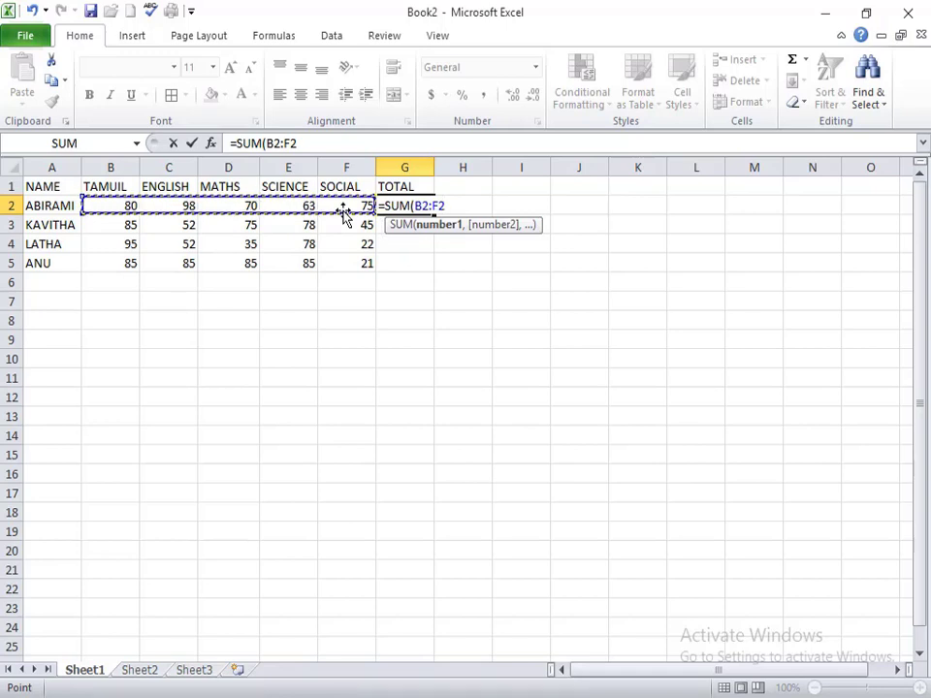
{"action": "key", "text": "Return"}
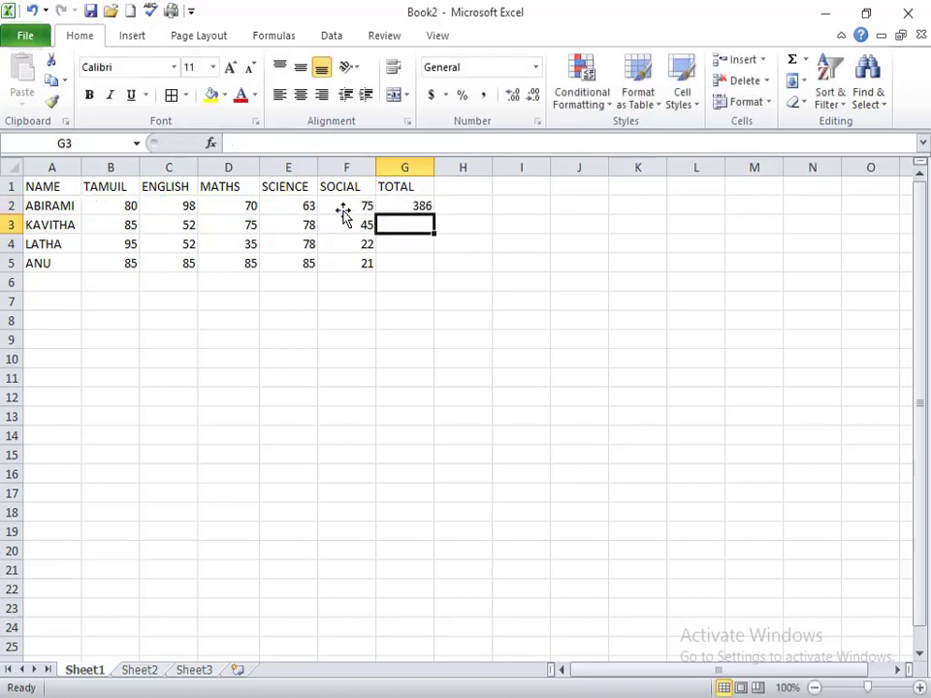
{"action": "key", "text": "Up"}
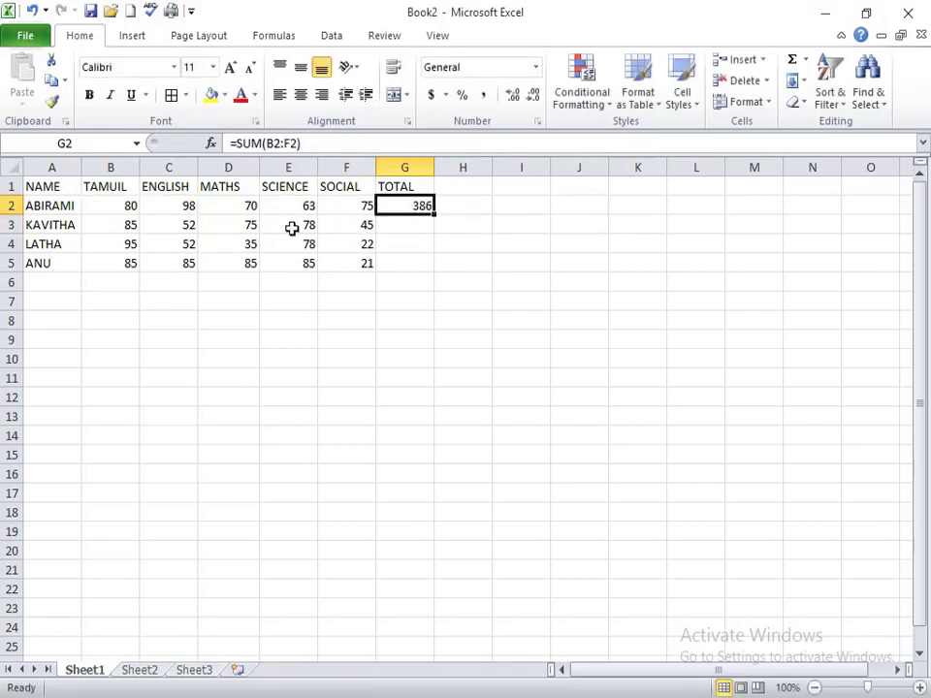
{"action": "left_click", "coordinate": [406, 227]}
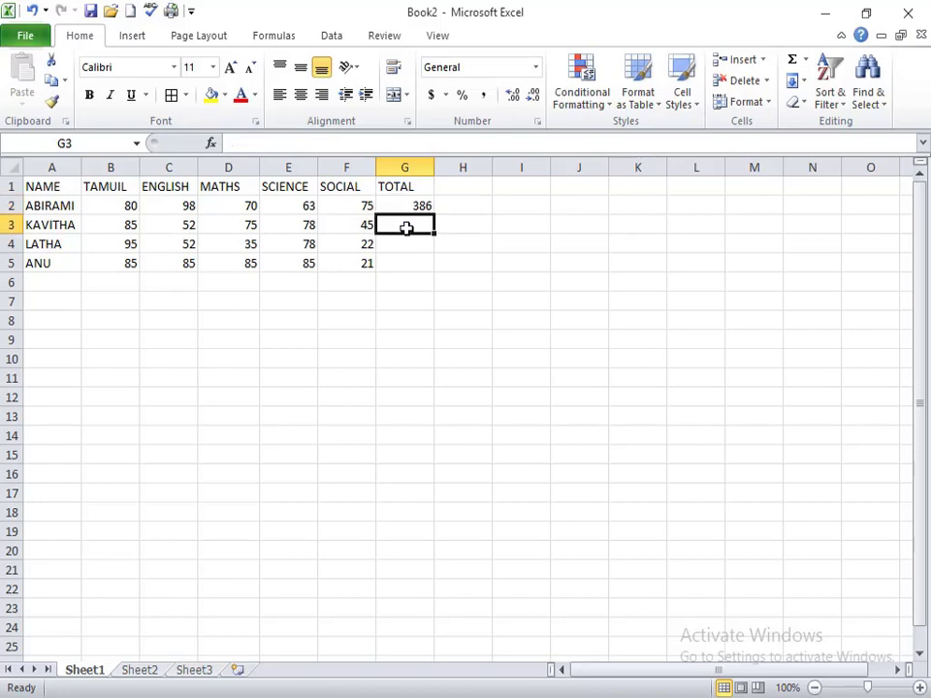
{"action": "type", "text": "="}
{"action": "key", "text": "Escape"}
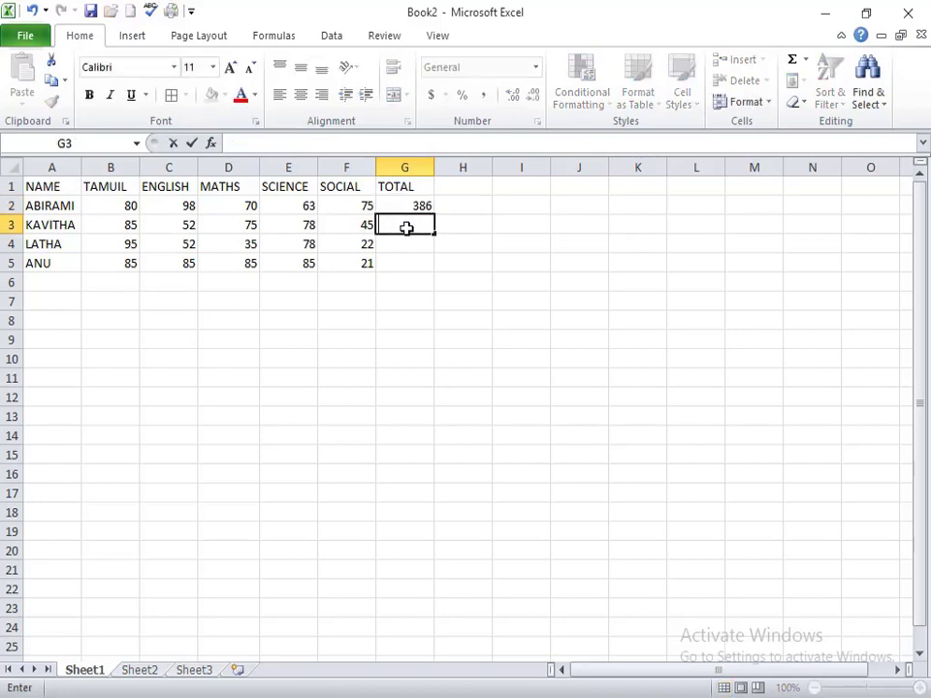
- Copy the SUM formula from G2 down through G5 to total the remaining students' marks
{"action": "key", "text": "Up"}
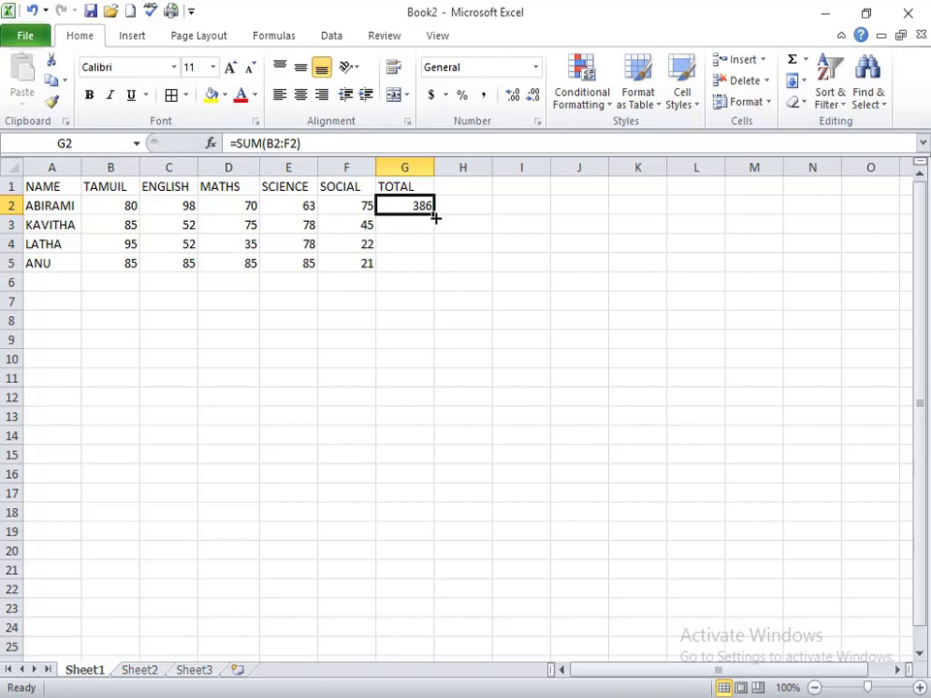
{"action": "left_click_drag", "start_coordinate": [433, 218], "coordinate": [429, 275]}
{"action": "left_click", "coordinate": [429, 277]}
{"action": "left_click", "coordinate": [459, 249]}
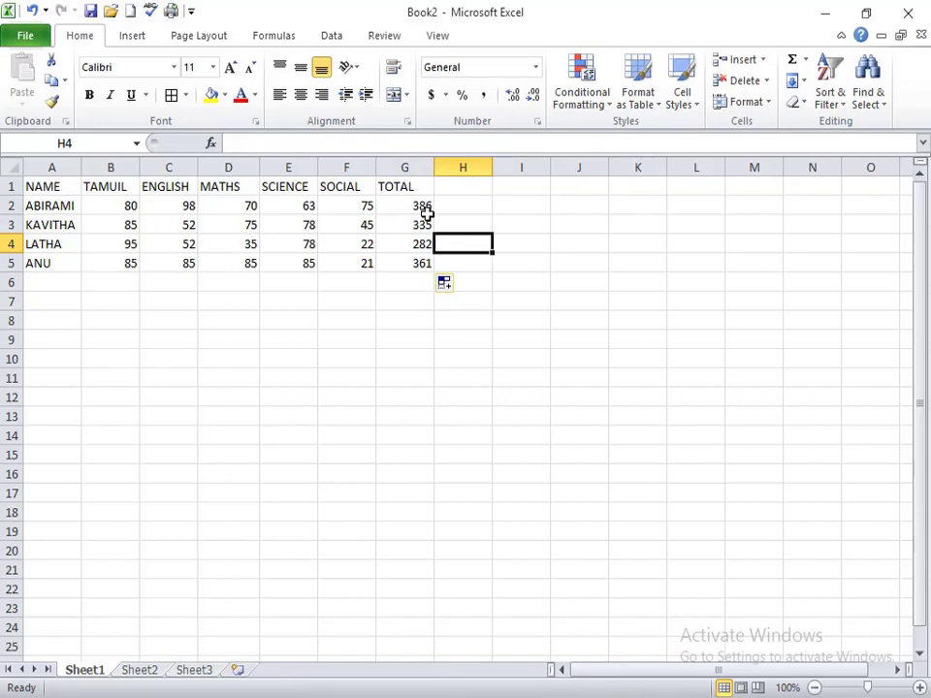
- Add the column heading AVERAGE in cell H1, beside TOTAL
{"action": "left_click", "coordinate": [452, 185]}
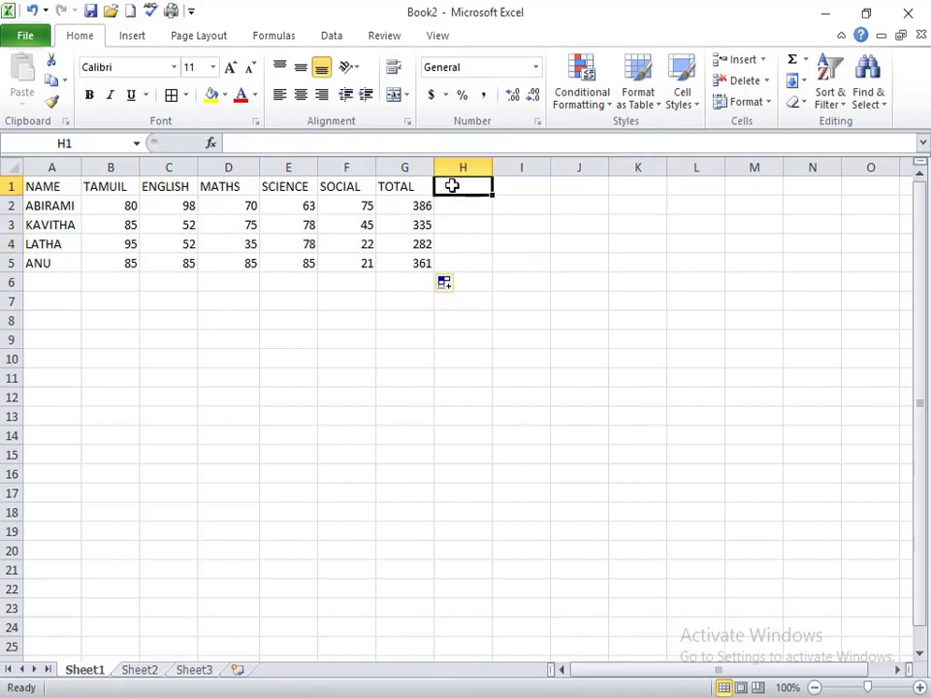
{"action": "type", "text": "AVER"}
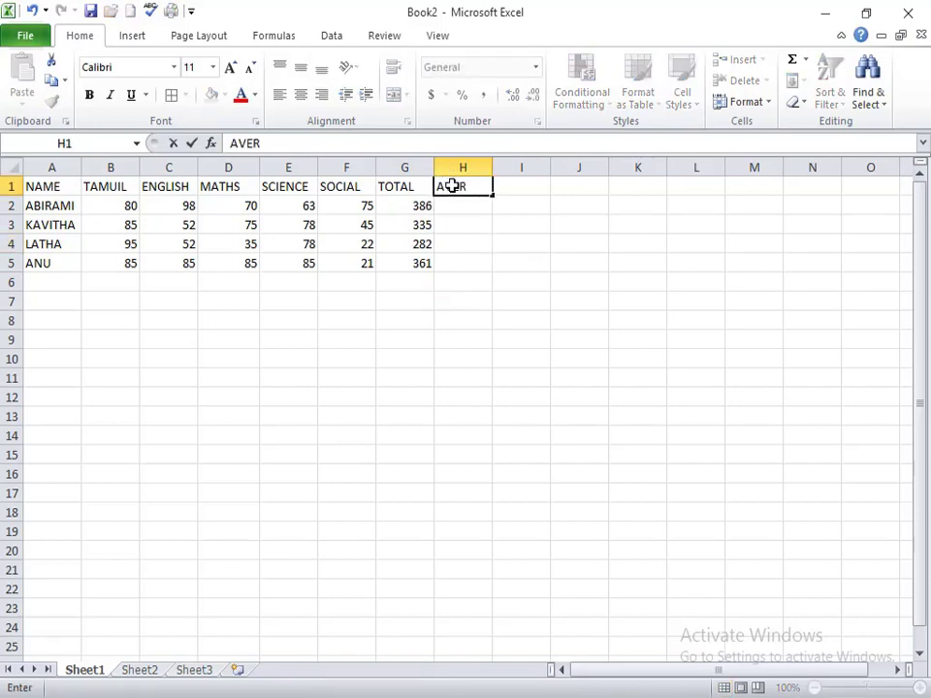
{"action": "type", "text": "AGE"}
{"action": "key", "text": "Return"}
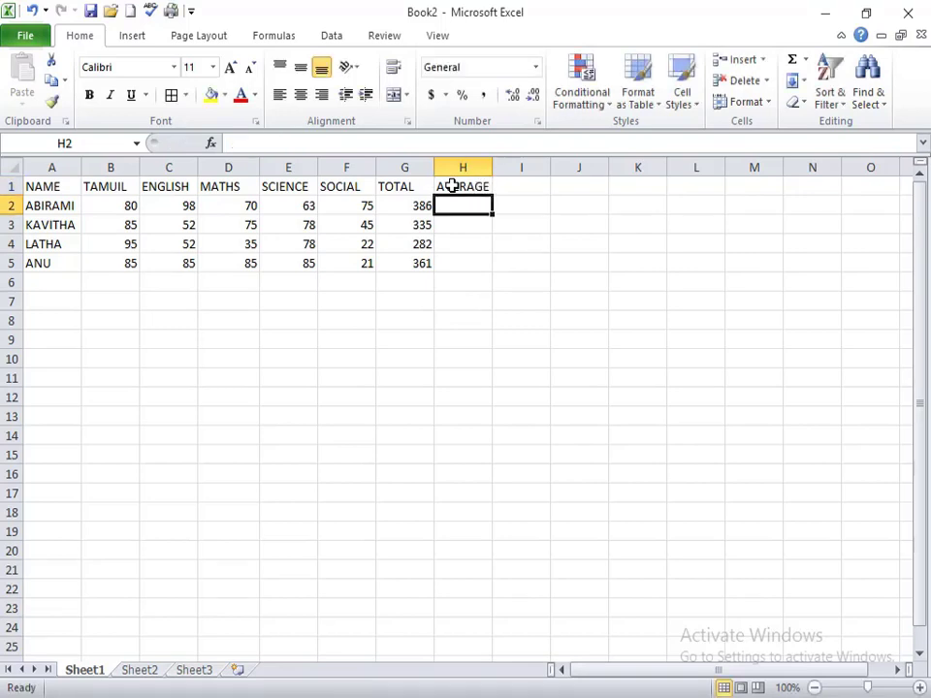
- Calculate the first student's average in H2 with an AVERAGE formula over the subject marks B2:F2
{"action": "type", "text": "=AVE"}
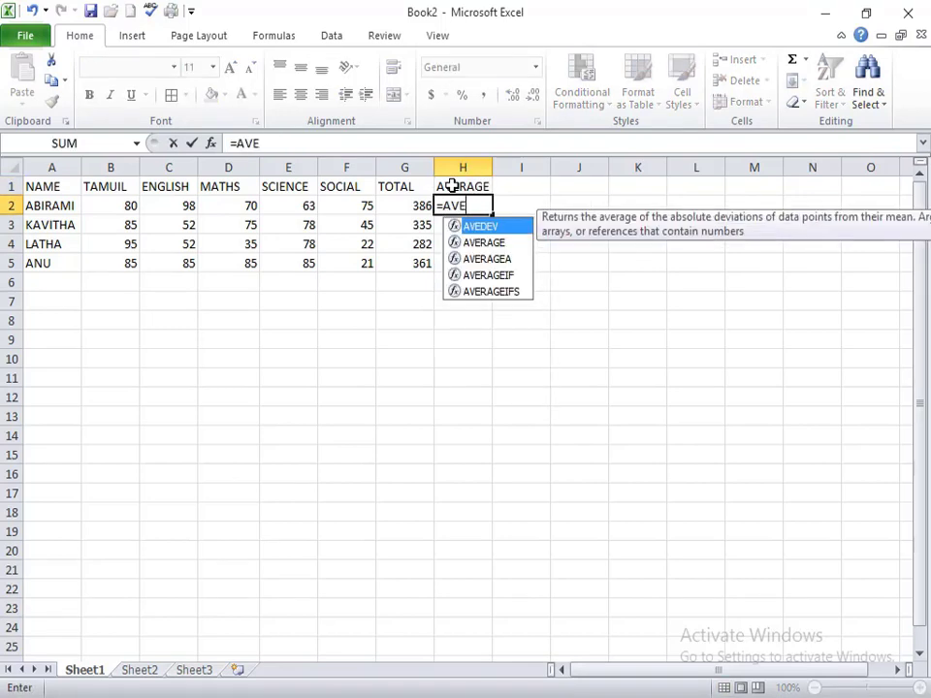
{"action": "type", "text": "R"}
{"action": "key", "text": "Up"}
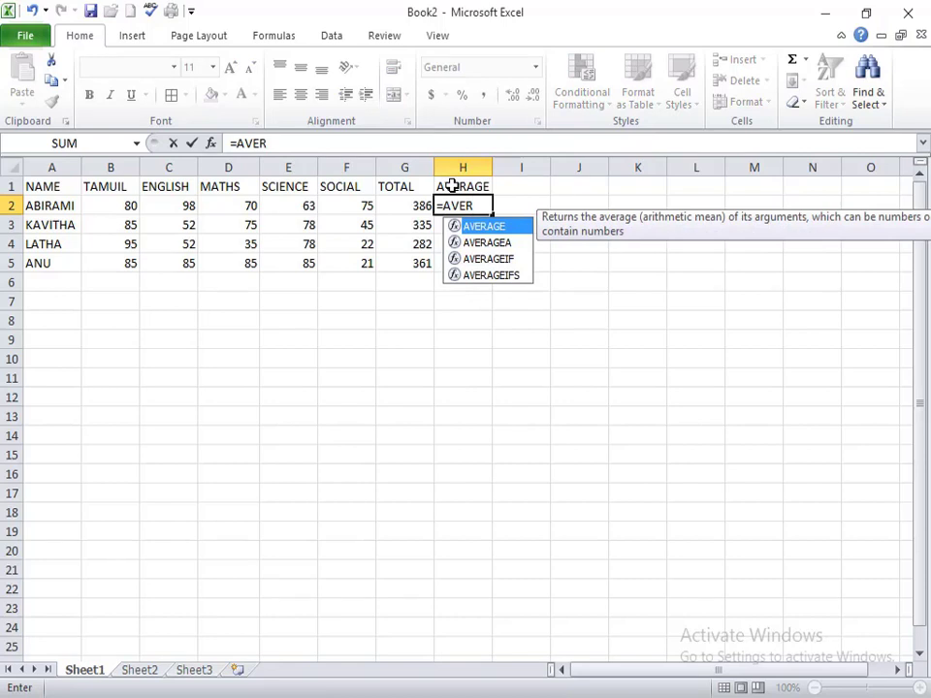
{"action": "key", "text": "Tab"}
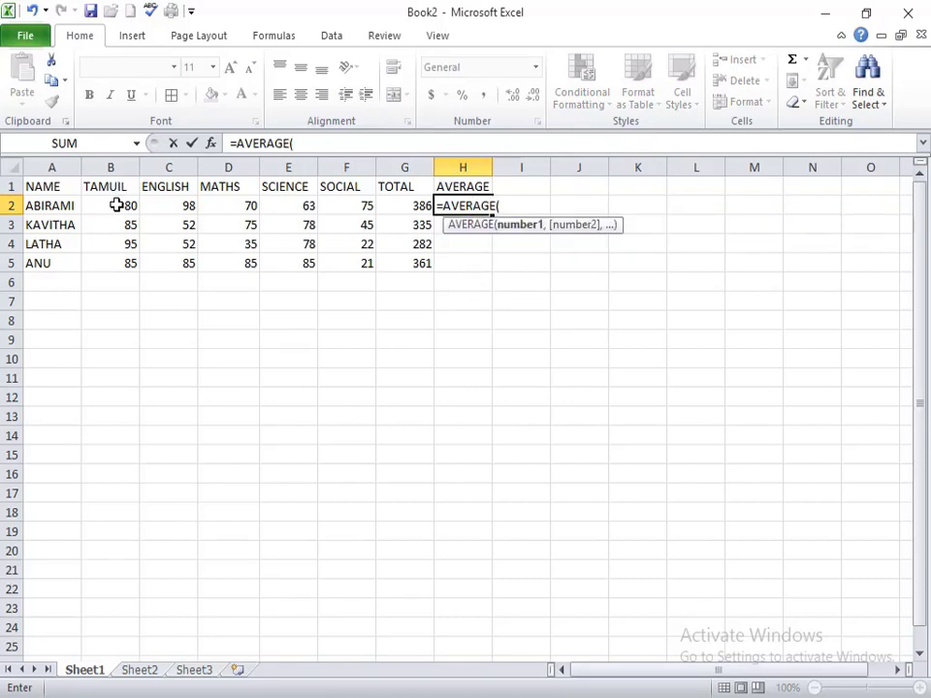
{"action": "left_click_drag", "start_coordinate": [116, 204], "coordinate": [328, 204]}
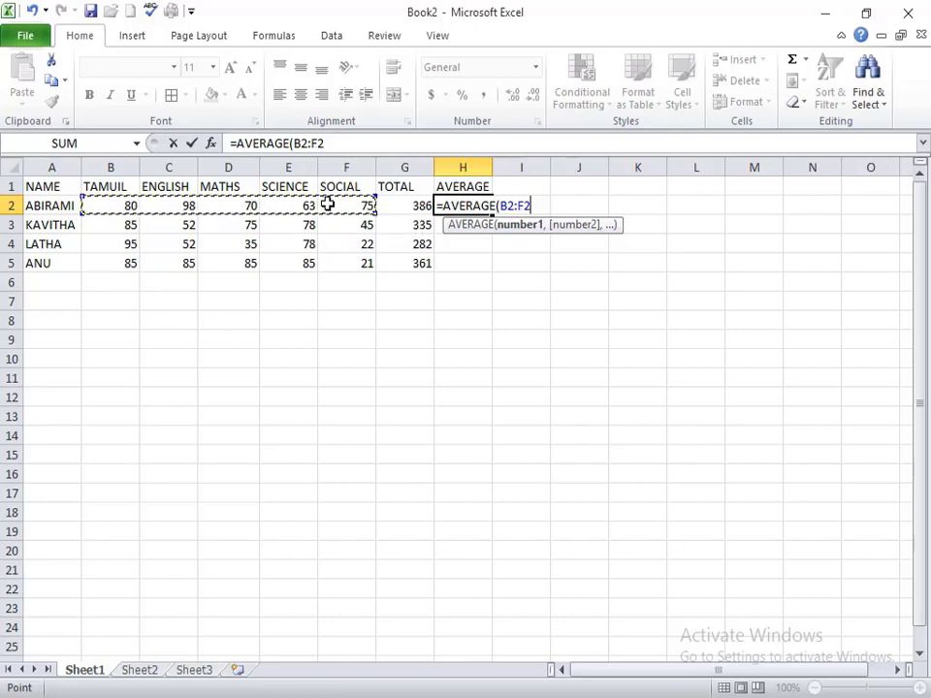
{"action": "key", "text": "Return"}
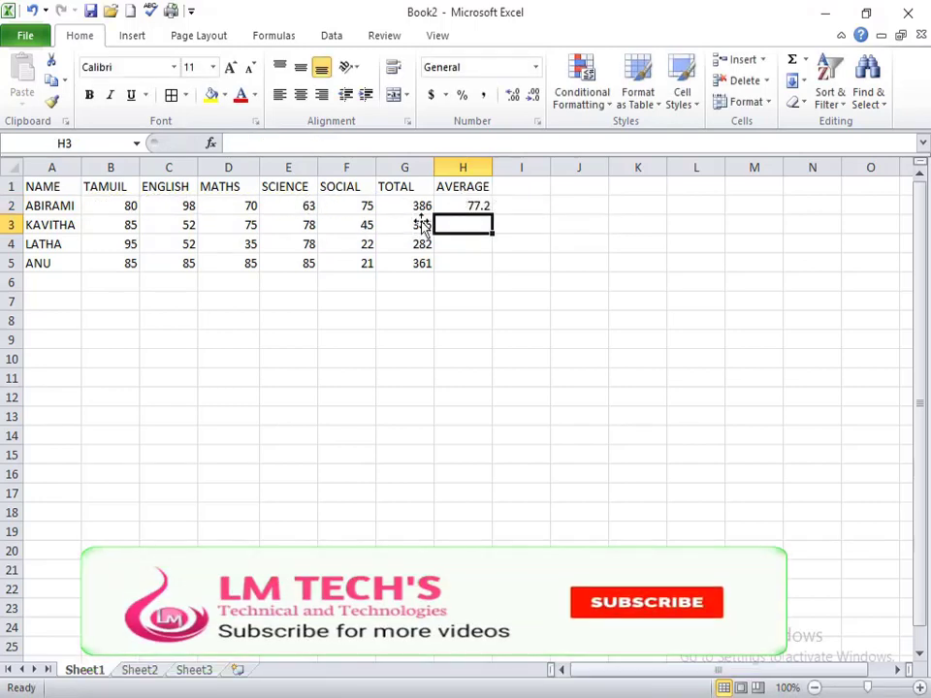
- Copy the AVERAGE formula from H2 down through H5 for the remaining students
{"action": "left_click", "coordinate": [461, 206]}
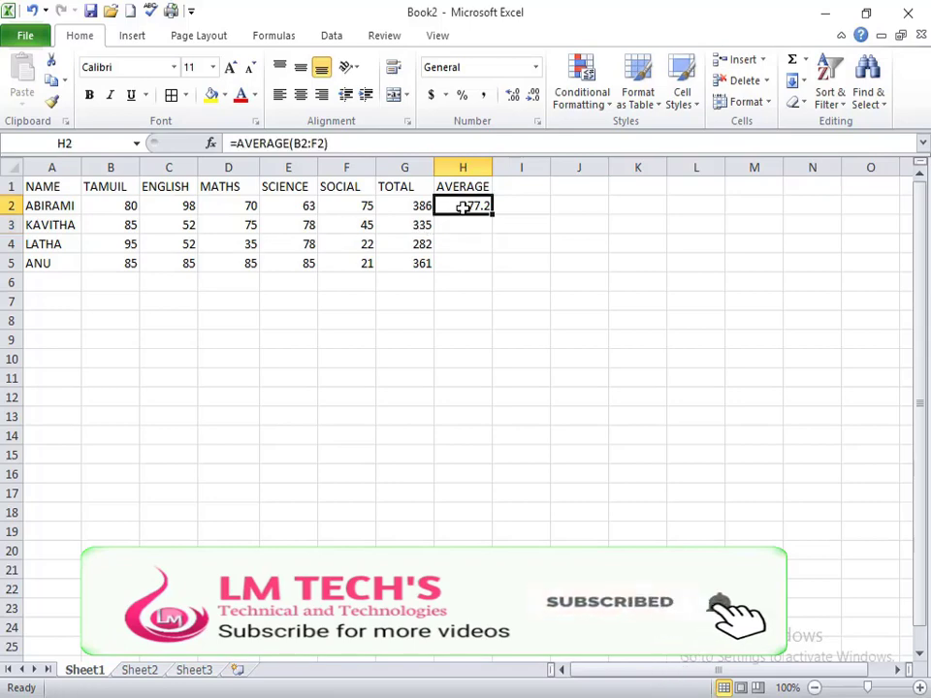
{"action": "left_click_drag", "start_coordinate": [494, 211], "coordinate": [482, 274]}
{"action": "left_click", "coordinate": [461, 299]}
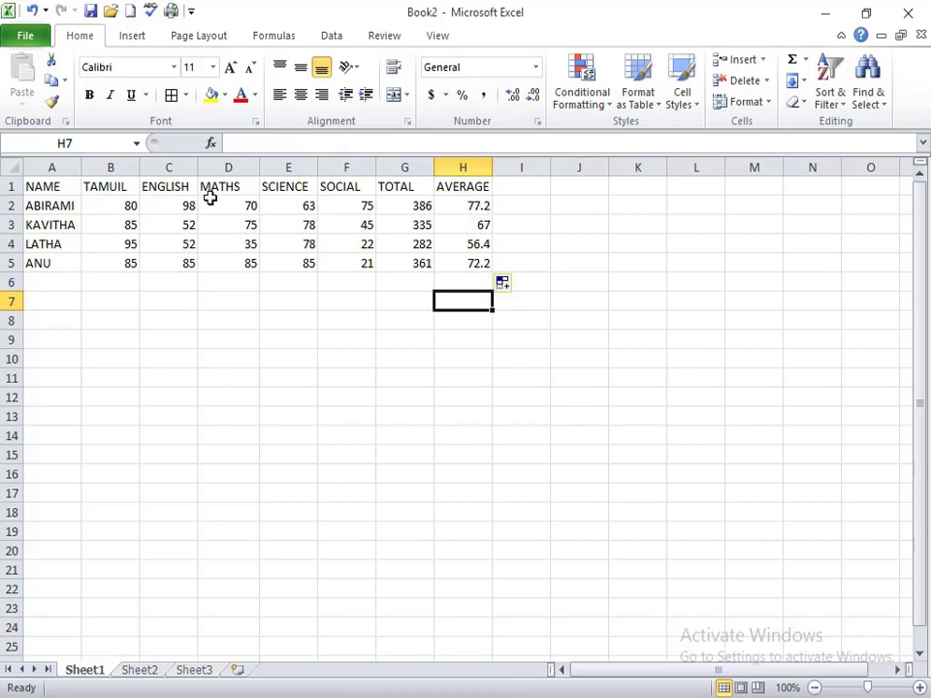
{"action": "left_click_drag", "start_coordinate": [110, 207], "coordinate": [454, 255]}
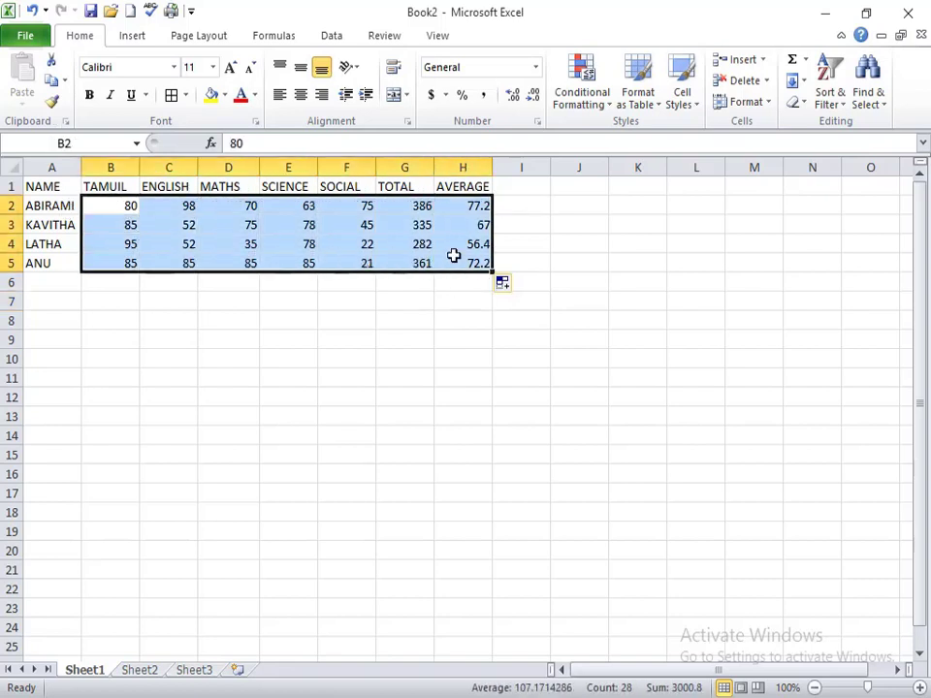
{"action": "left_click", "coordinate": [572, 109]}
{"action": "mouse_move", "coordinate": [598, 177]}
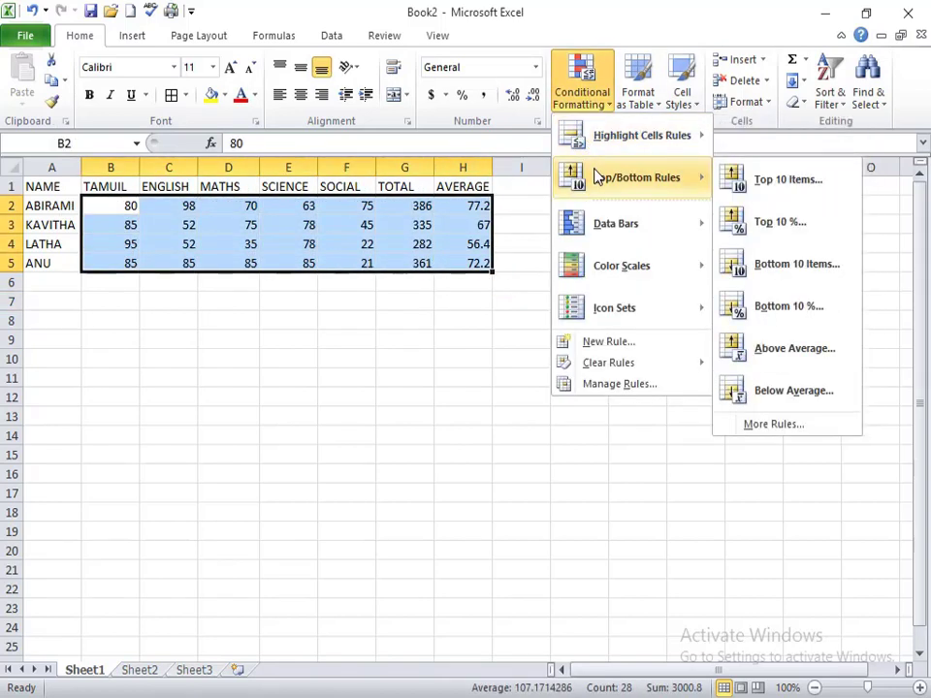
{"action": "left_click", "coordinate": [745, 189]}
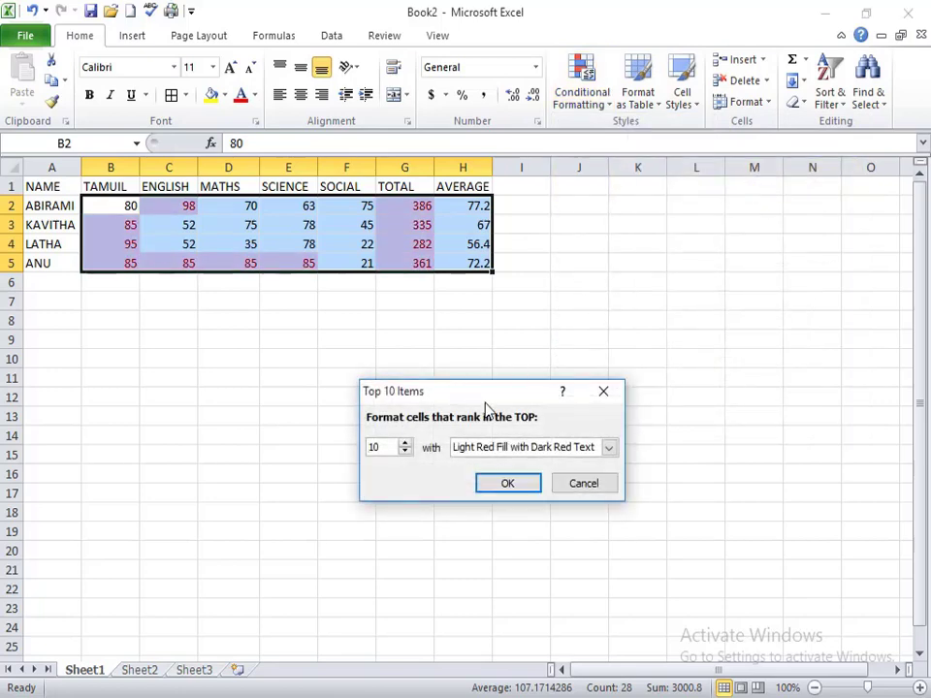
{"action": "left_click_drag", "start_coordinate": [484, 393], "coordinate": [656, 179]}
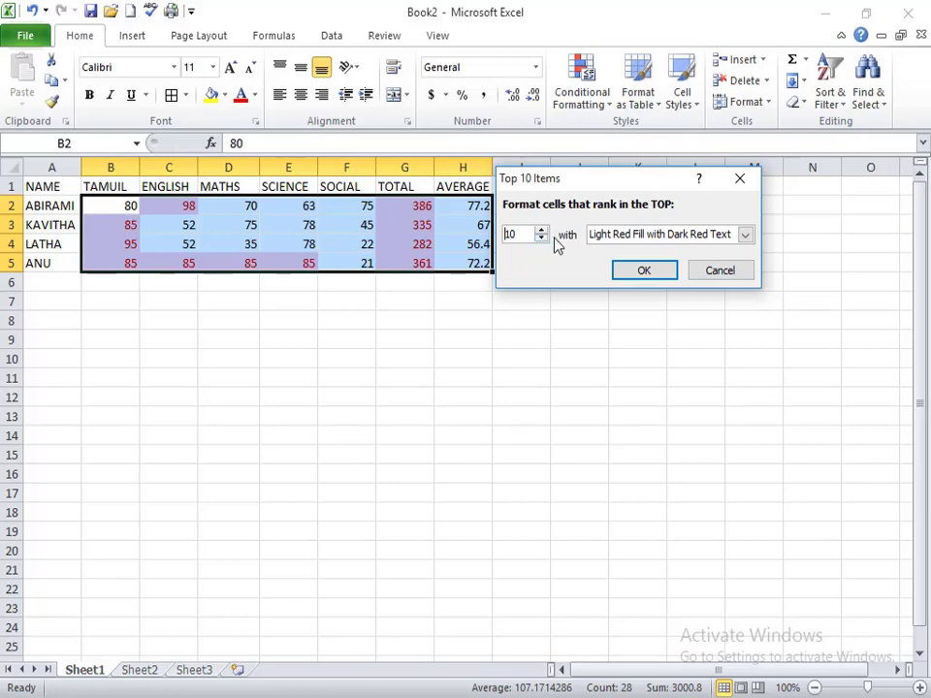
{"action": "double_click", "coordinate": [511, 235]}
{"action": "type", "text": "2"}
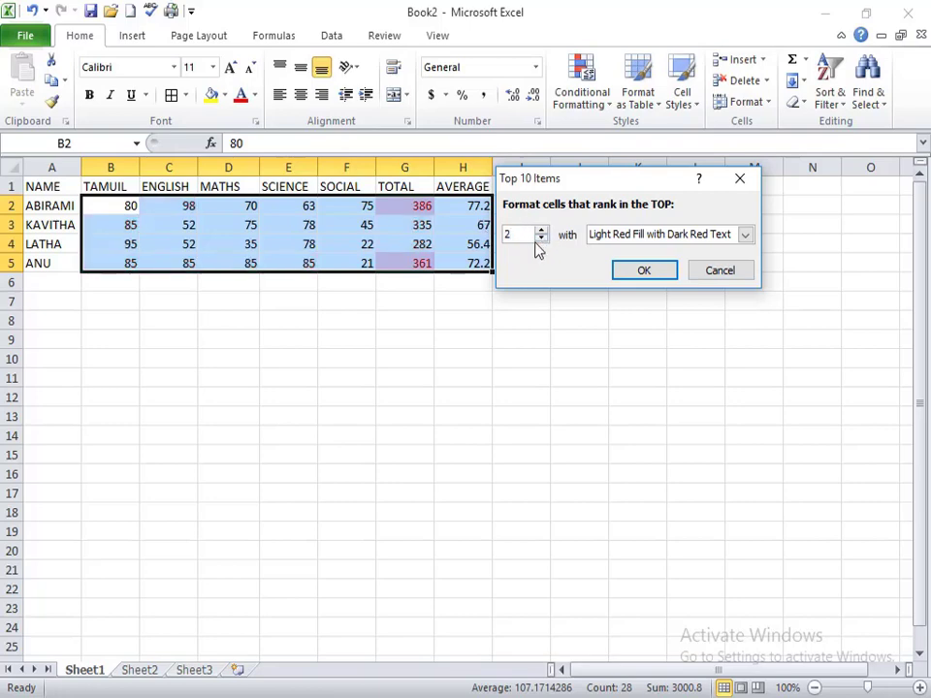
{"action": "left_click", "coordinate": [741, 181]}
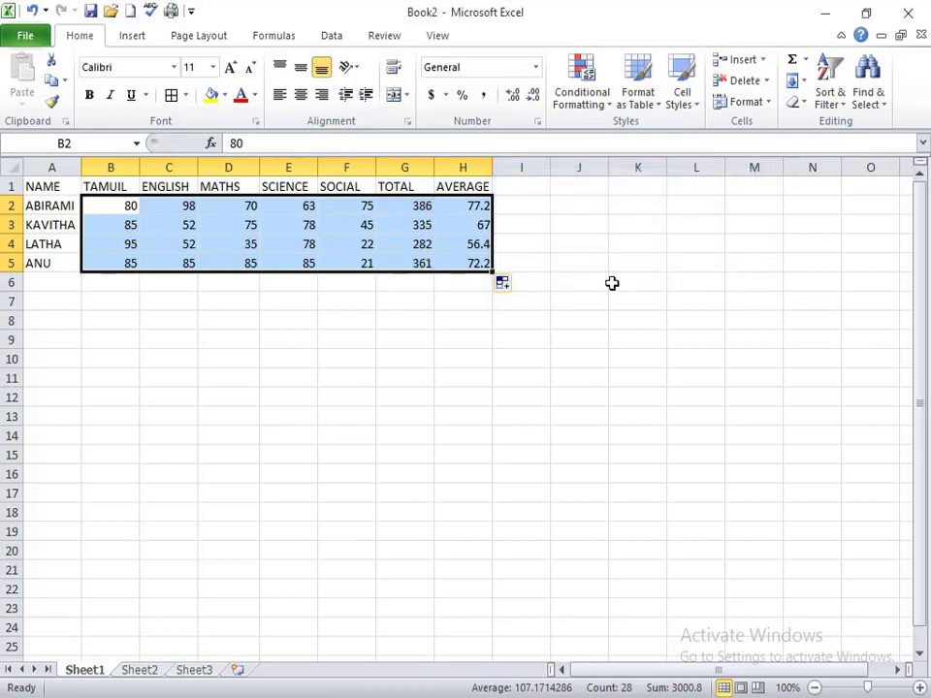
{"action": "left_click", "coordinate": [579, 320]}
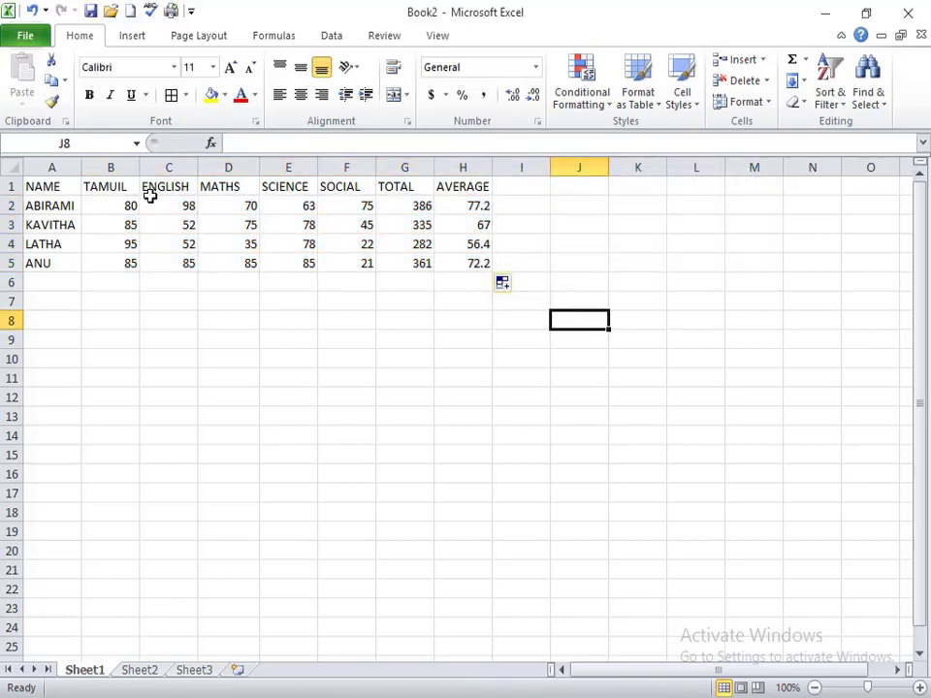
- Correct the misspelled subject heading in cell B1 to TAMIL
{"action": "left_click_drag", "start_coordinate": [121, 206], "coordinate": [346, 263]}
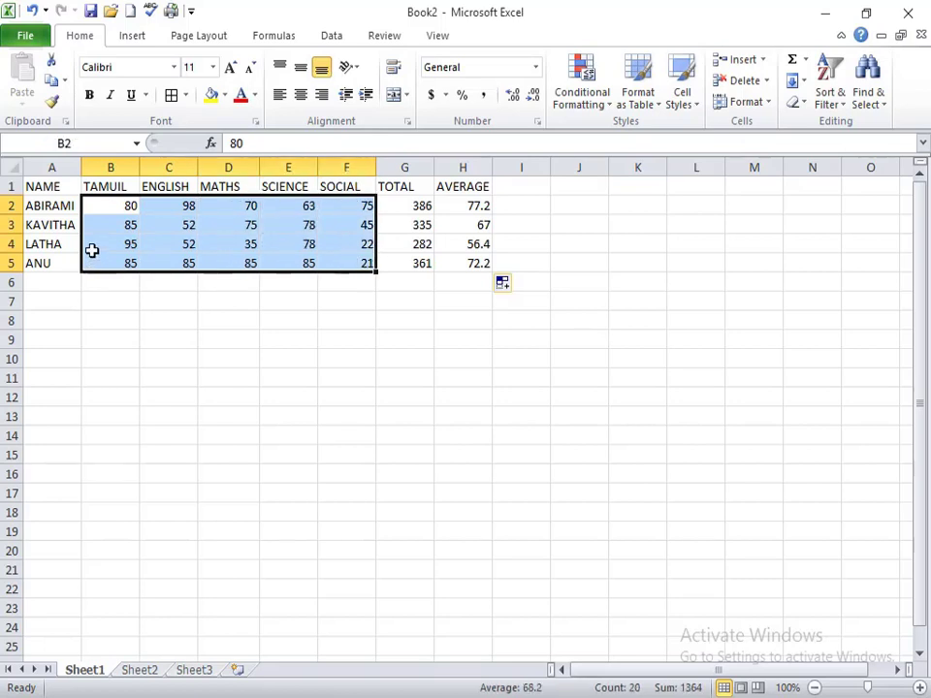
{"action": "left_click", "coordinate": [247, 258]}
{"action": "double_click", "coordinate": [117, 191]}
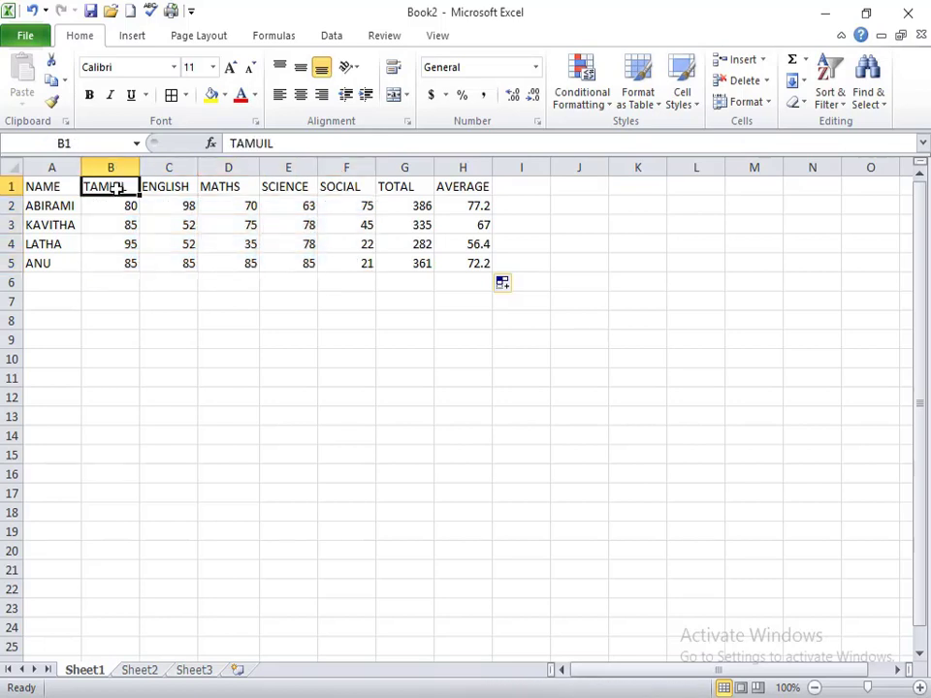
{"action": "key", "text": "BackSpace"}
{"action": "left_click", "coordinate": [160, 281]}
- Start a Top 10 Items conditional formatting rule on the subject marks B2:F5
{"action": "left_click_drag", "start_coordinate": [100, 192], "coordinate": [115, 282]}
{"action": "left_click_drag", "start_coordinate": [256, 303], "coordinate": [264, 303]}
{"action": "left_click_drag", "start_coordinate": [107, 204], "coordinate": [337, 267]}
{"action": "left_click", "coordinate": [585, 107]}
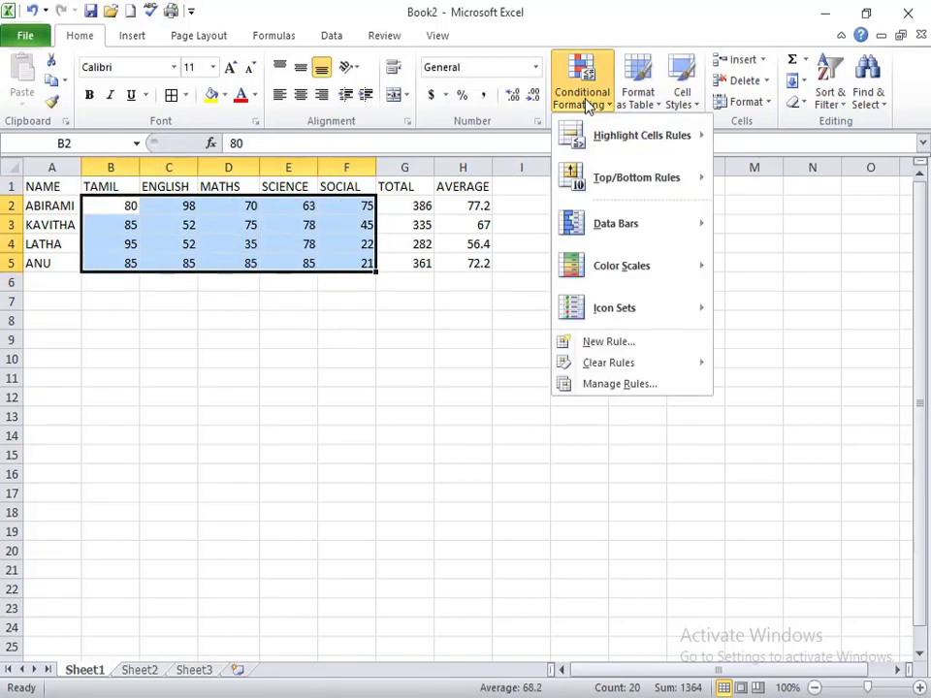
{"action": "mouse_move", "coordinate": [625, 180]}
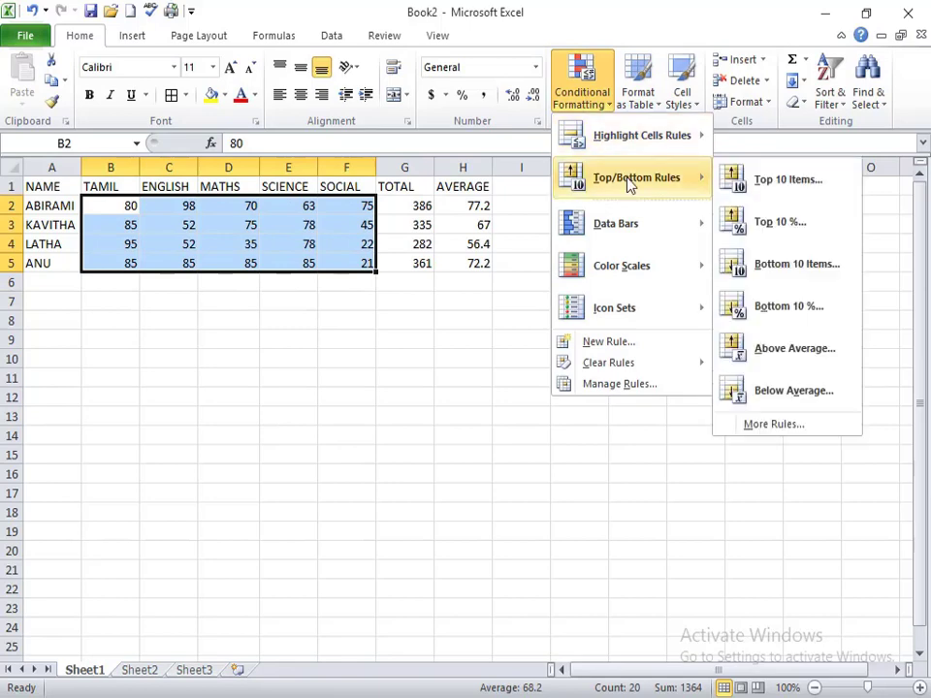
{"action": "left_click", "coordinate": [781, 183]}
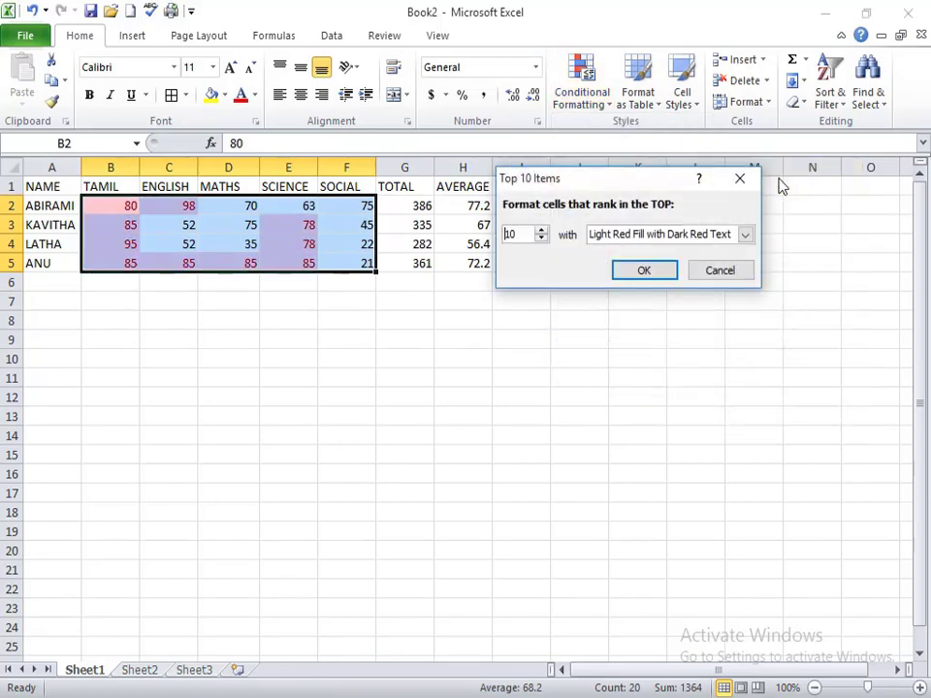
- Try higher and lower rank counts, such as 12 and 8, in the Top 10 Items rule
{"action": "left_click", "coordinate": [543, 233]}
{"action": "left_click", "coordinate": [543, 232]}
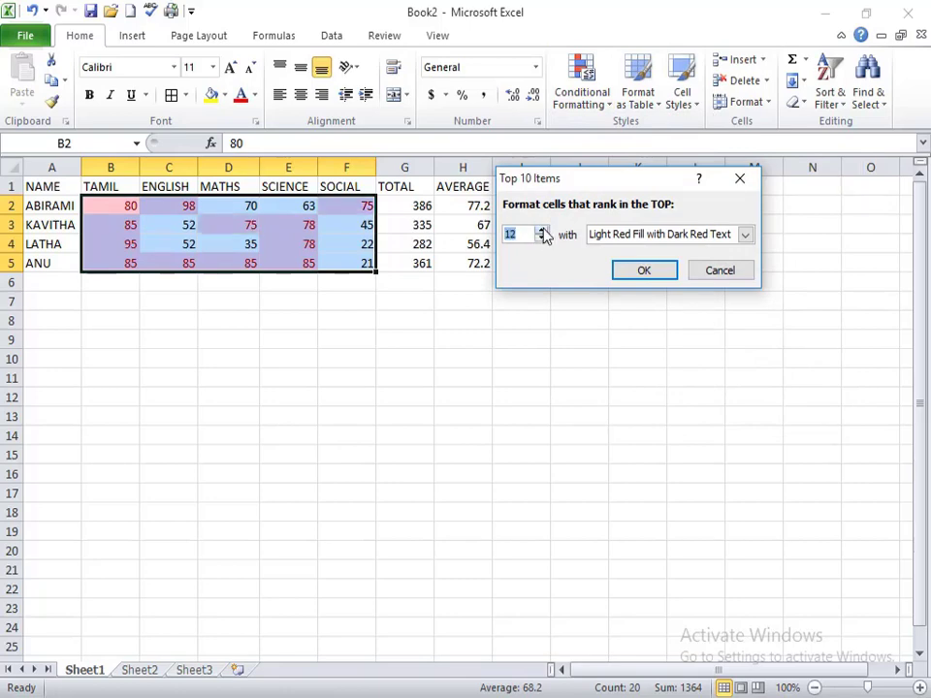
{"action": "left_click", "coordinate": [543, 233]}
{"action": "left_click", "coordinate": [543, 233]}
{"action": "left_click", "coordinate": [542, 240]}
{"action": "left_click", "coordinate": [542, 240]}
{"action": "left_click", "coordinate": [542, 240]}
{"action": "left_click", "coordinate": [542, 239]}
{"action": "left_click", "coordinate": [542, 240]}
{"action": "left_click", "coordinate": [542, 240]}
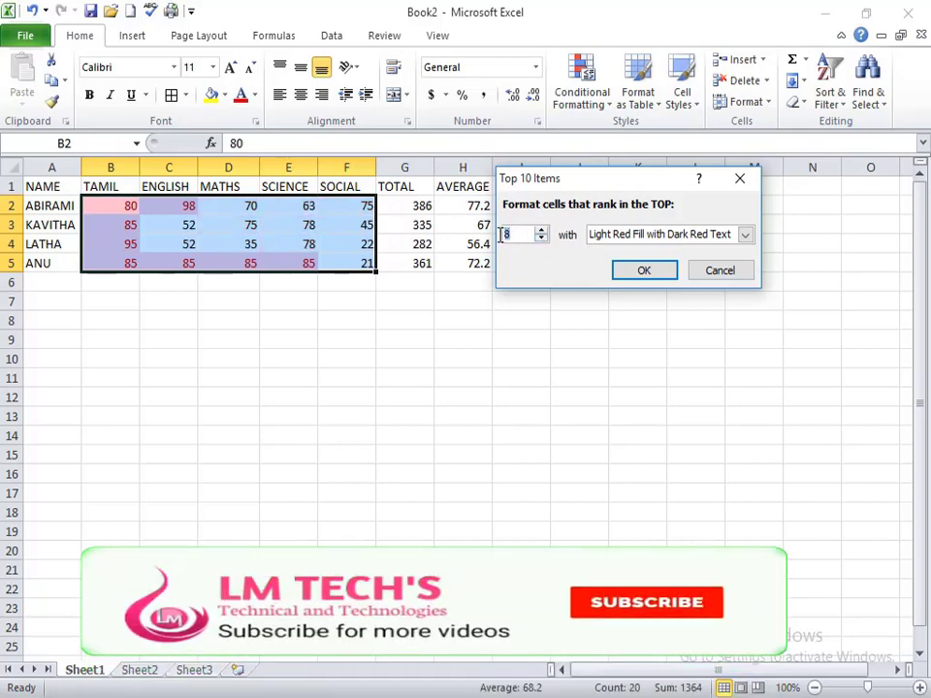
- Set the Top 10 Items rule to the top 3 with a custom orange font color and apply it
{"action": "type", "text": "3"}
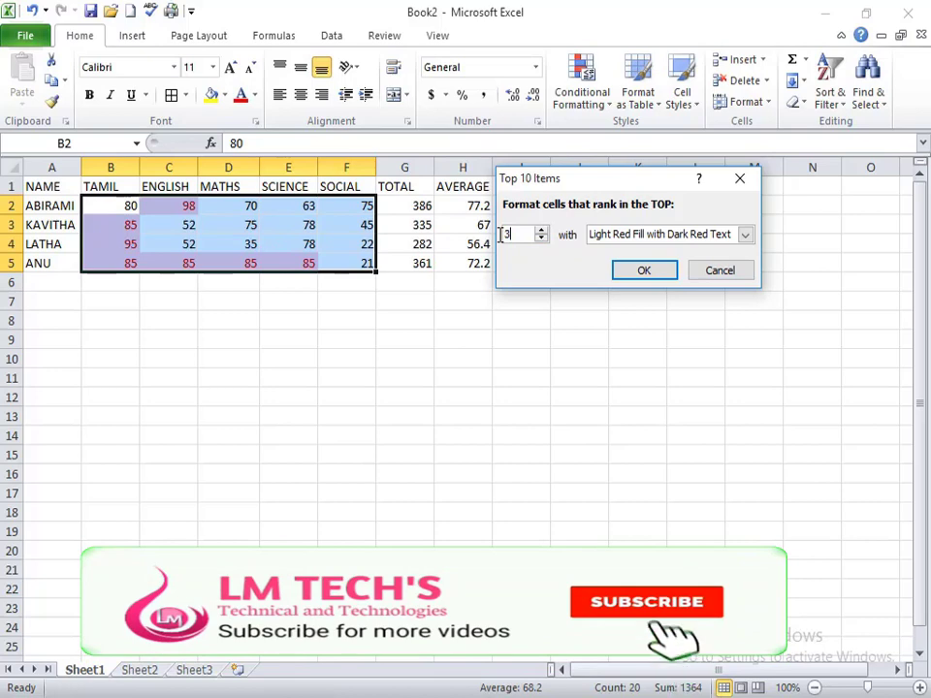
{"action": "left_click", "coordinate": [747, 238]}
{"action": "left_click", "coordinate": [657, 316]}
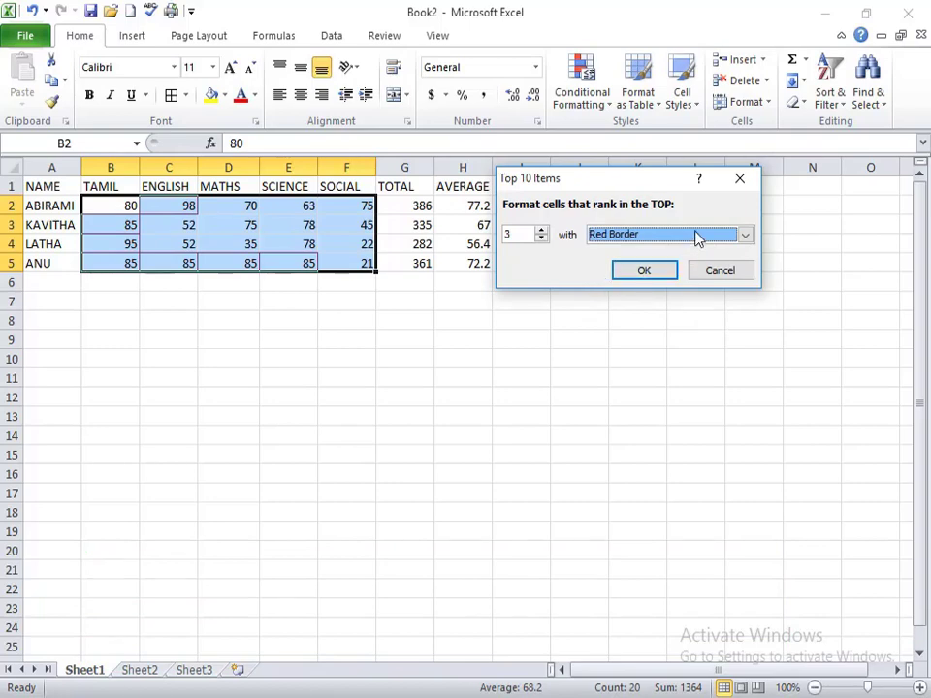
{"action": "left_click", "coordinate": [744, 238]}
{"action": "left_click", "coordinate": [667, 326]}
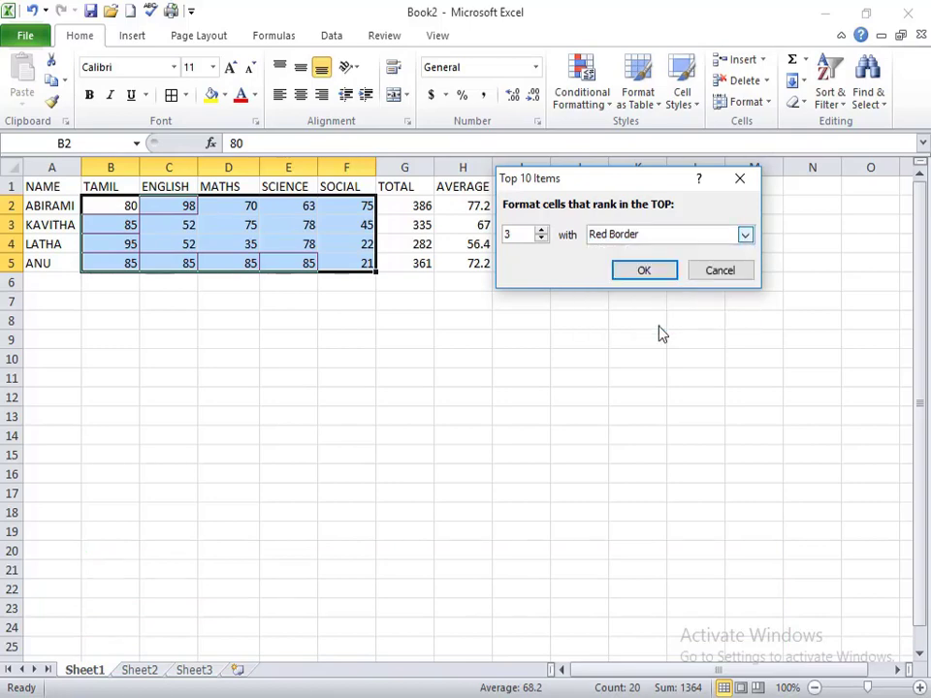
{"action": "left_click", "coordinate": [737, 202]}
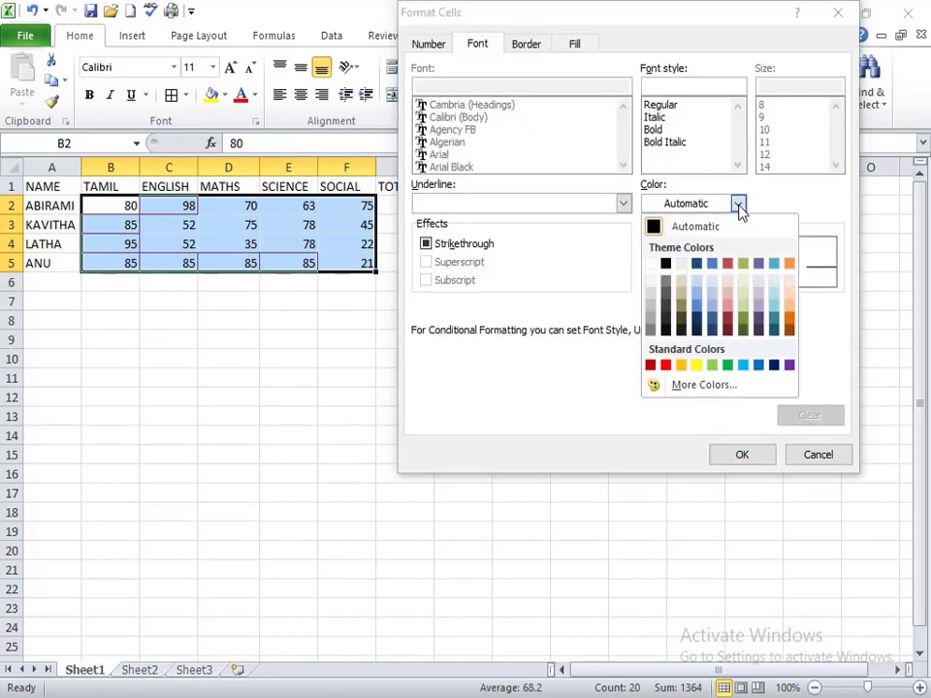
{"action": "left_click", "coordinate": [682, 367]}
{"action": "left_click", "coordinate": [725, 459]}
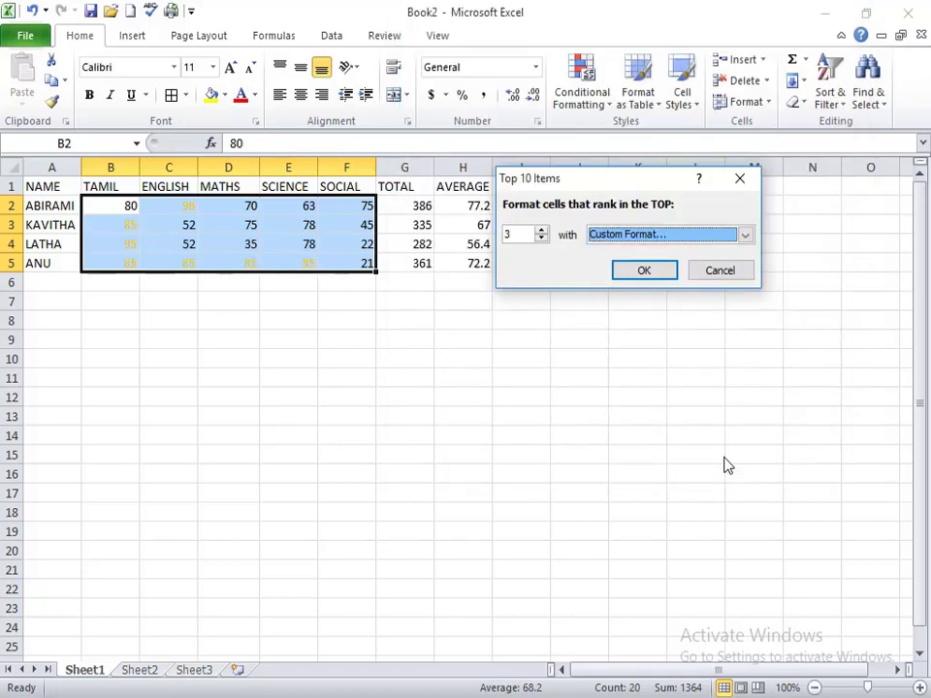
{"action": "left_click", "coordinate": [665, 279]}
{"action": "left_click", "coordinate": [491, 287]}
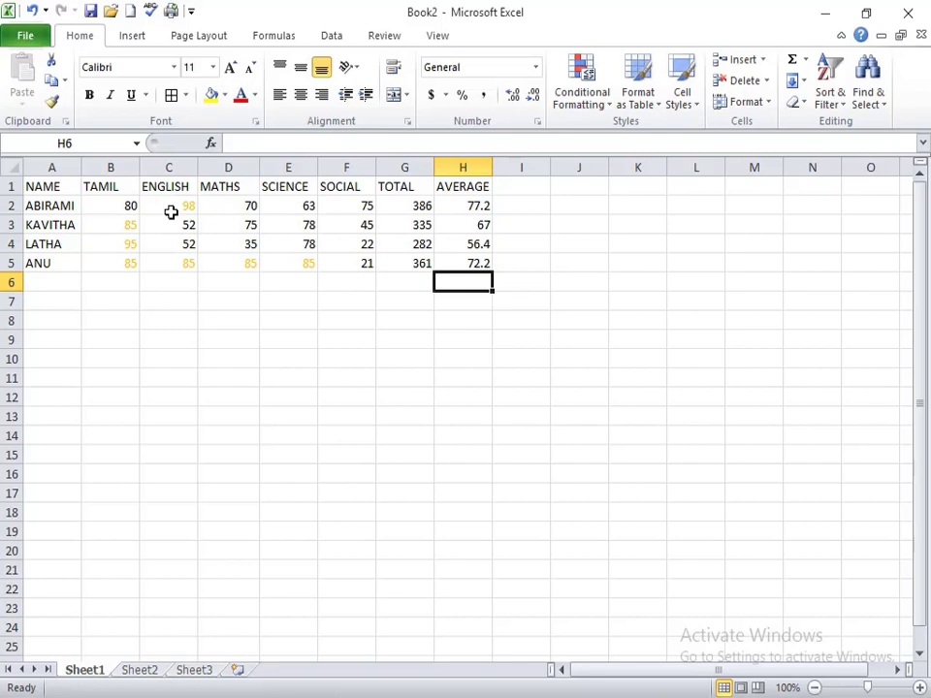
{"action": "left_click", "coordinate": [178, 275]}
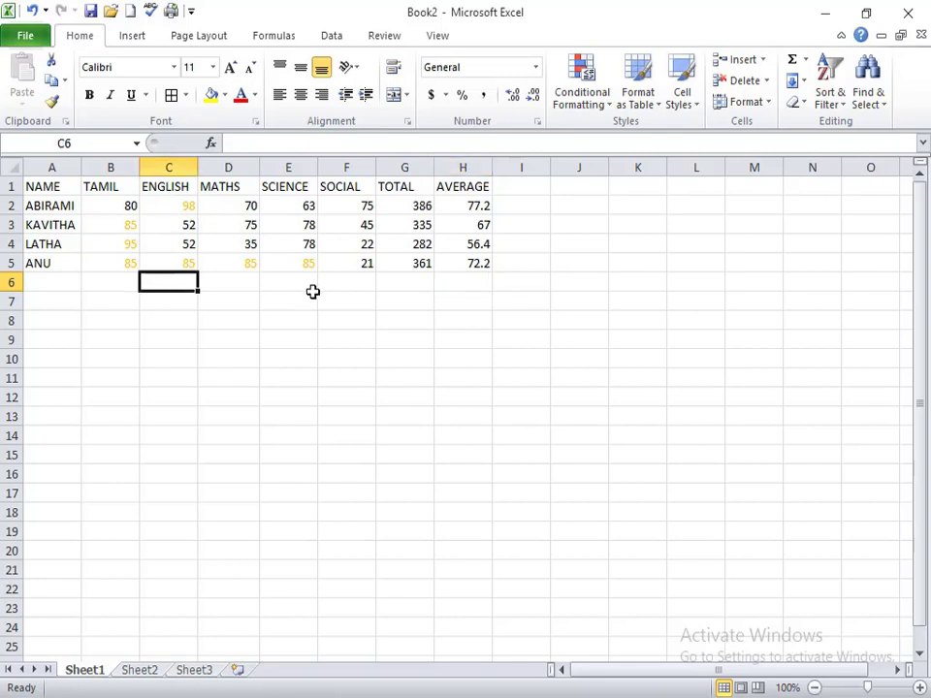
{"action": "left_click_drag", "start_coordinate": [324, 270], "coordinate": [112, 200]}
{"action": "left_click", "coordinate": [381, 302]}
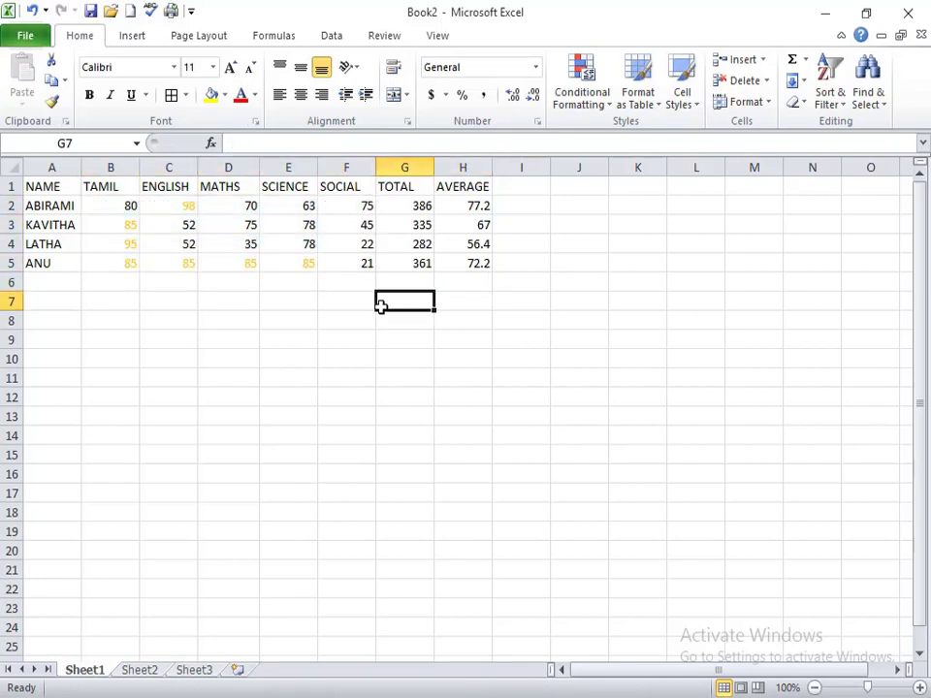
{"action": "left_click_drag", "start_coordinate": [471, 268], "coordinate": [93, 202]}
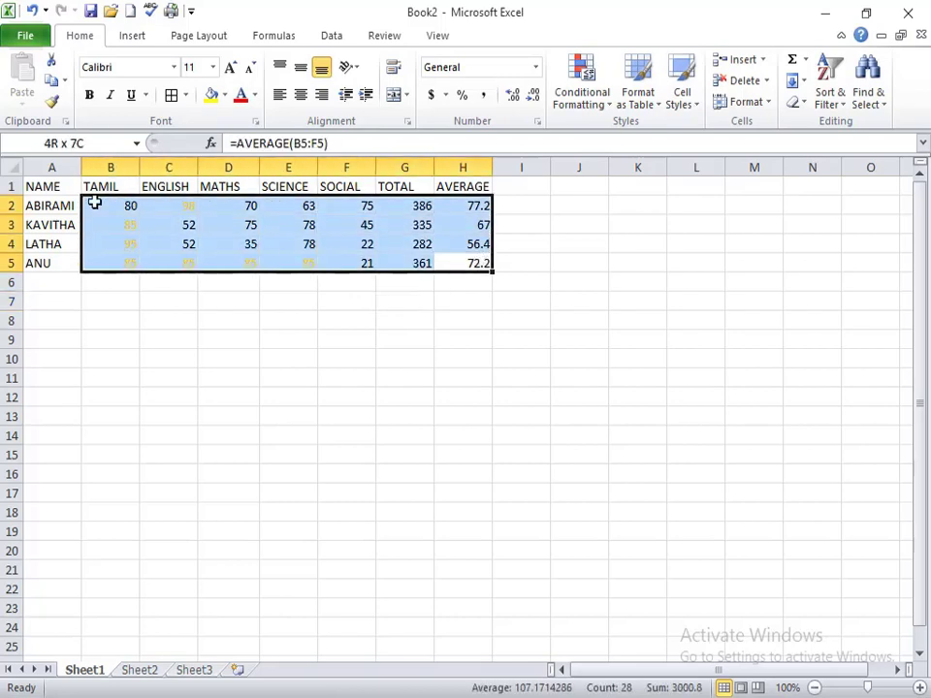
{"action": "left_click", "coordinate": [577, 102]}
{"action": "mouse_move", "coordinate": [640, 177]}
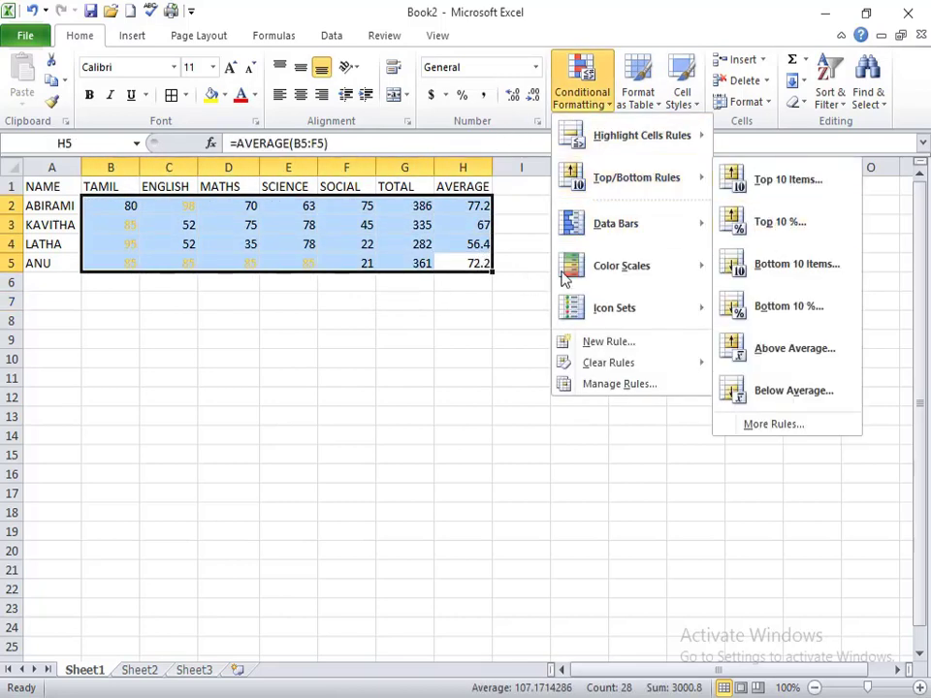
{"action": "left_click", "coordinate": [475, 301]}
{"action": "left_click", "coordinate": [479, 278]}
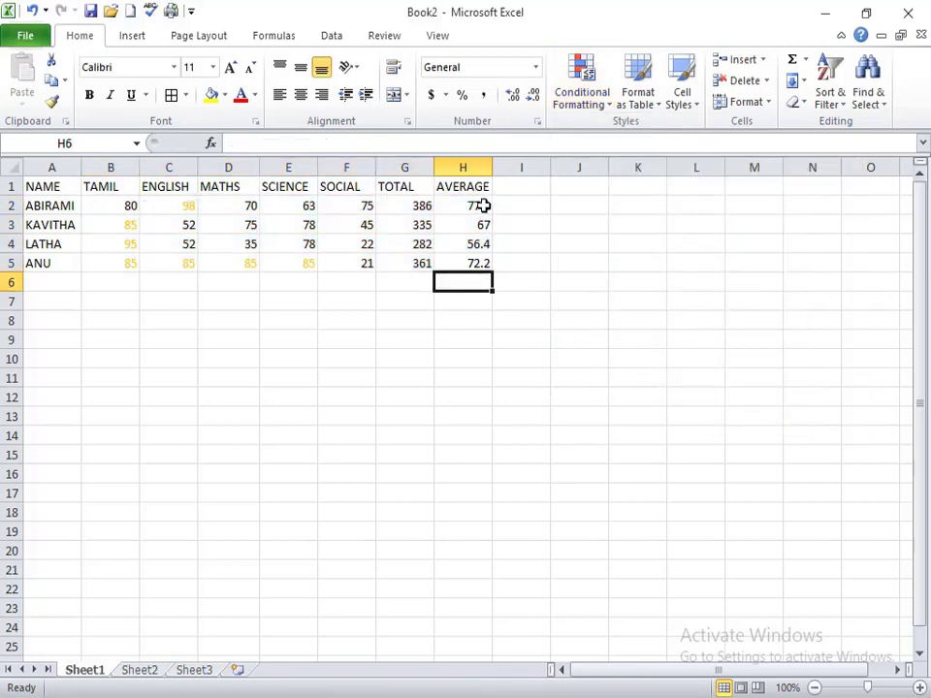
- Start a Top 10% conditional formatting rule on the averages H2:H5 and set its percentage to 1
{"action": "left_click_drag", "start_coordinate": [482, 206], "coordinate": [477, 264]}
{"action": "left_click", "coordinate": [587, 92]}
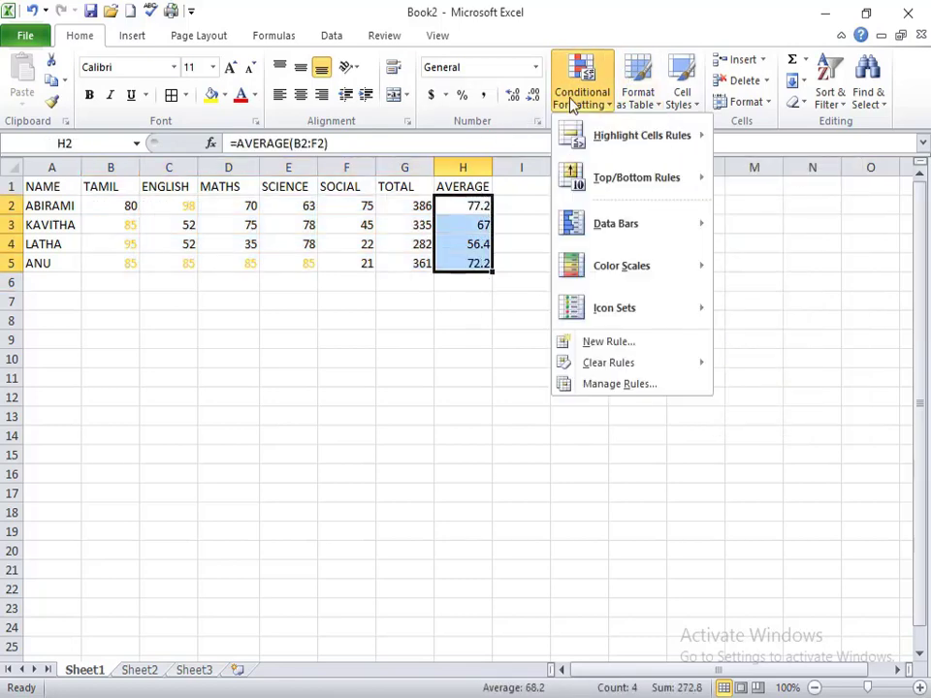
{"action": "mouse_move", "coordinate": [619, 184]}
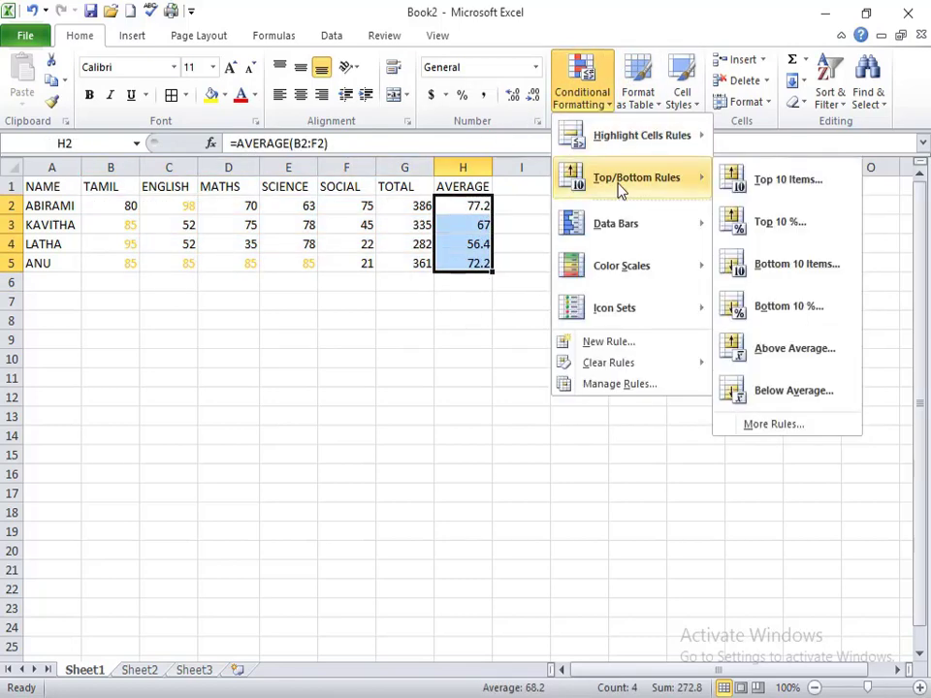
{"action": "left_click", "coordinate": [761, 221]}
{"action": "left_click_drag", "start_coordinate": [621, 182], "coordinate": [680, 265]}
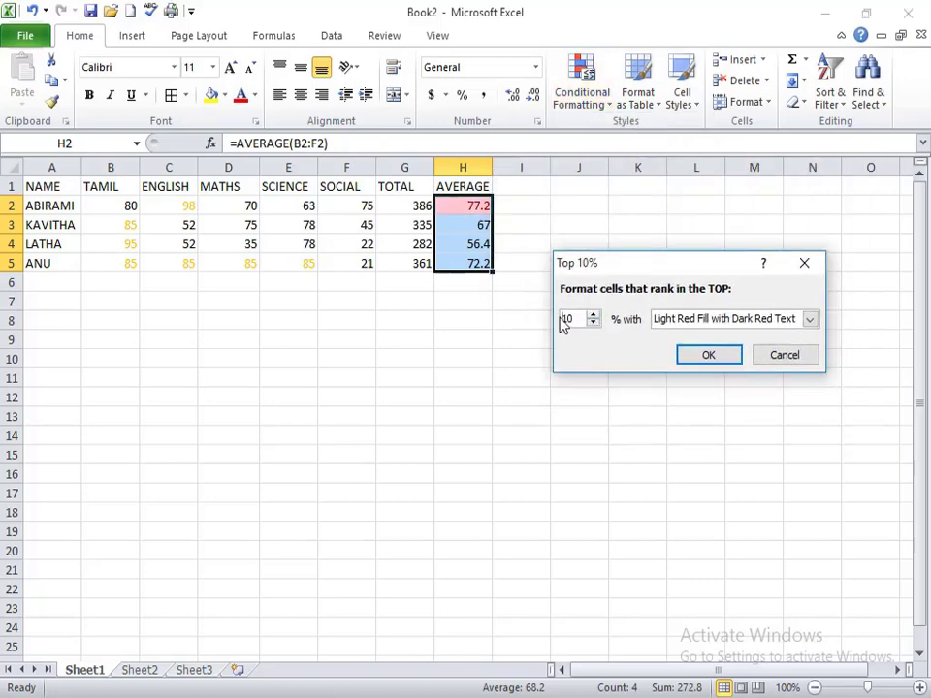
{"action": "left_click", "coordinate": [592, 323]}
{"action": "left_click", "coordinate": [594, 324]}
- Give the Top 10% rule a custom format with a dark red font color and apply it to the averages
{"action": "left_click", "coordinate": [809, 319]}
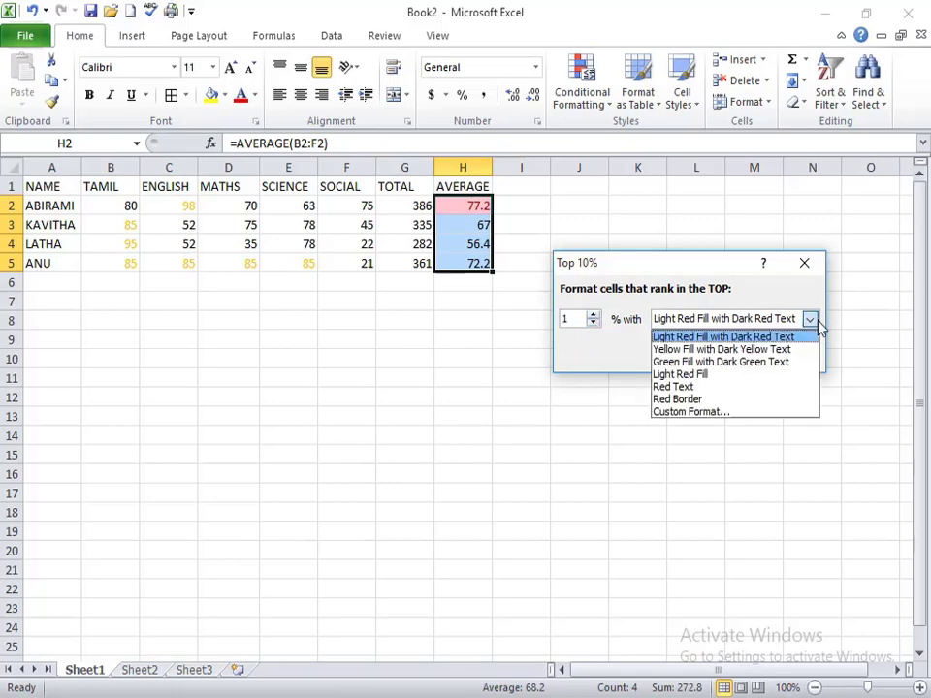
{"action": "left_click", "coordinate": [681, 415]}
{"action": "left_click", "coordinate": [738, 203]}
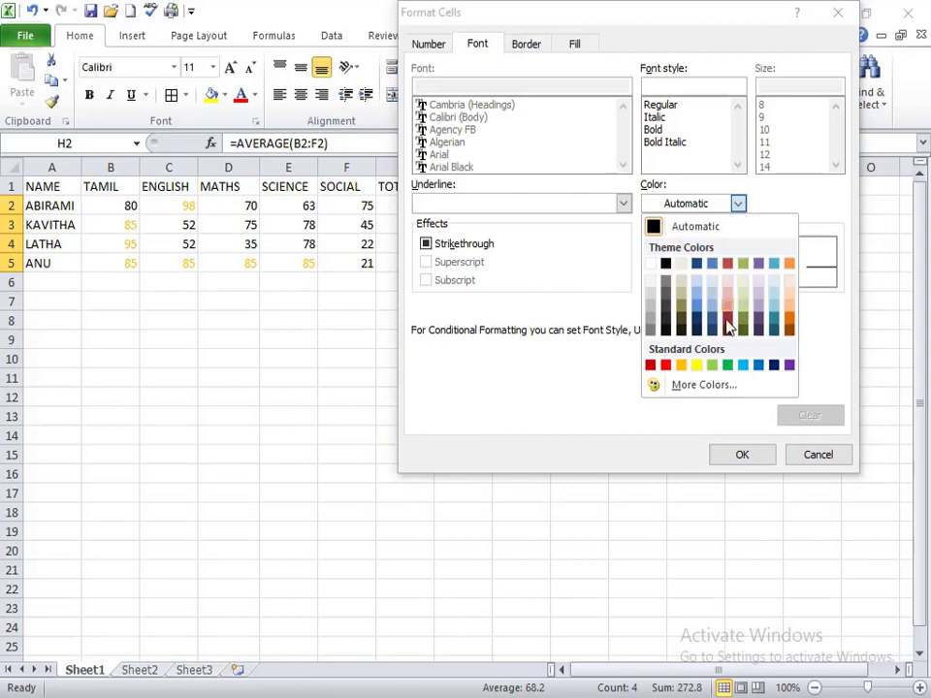
{"action": "left_click", "coordinate": [727, 327]}
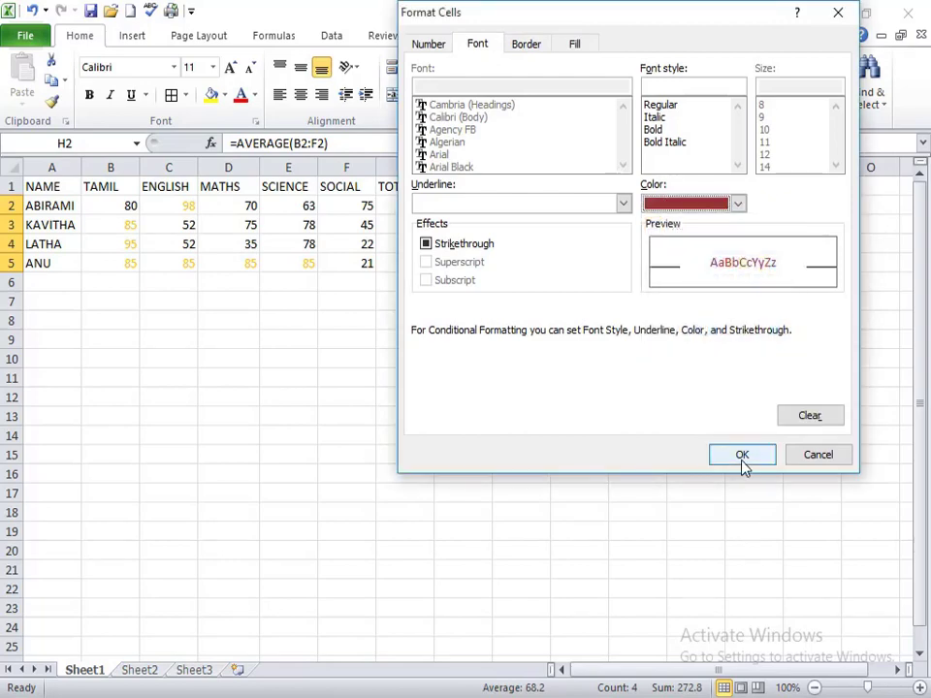
{"action": "left_click", "coordinate": [742, 455]}
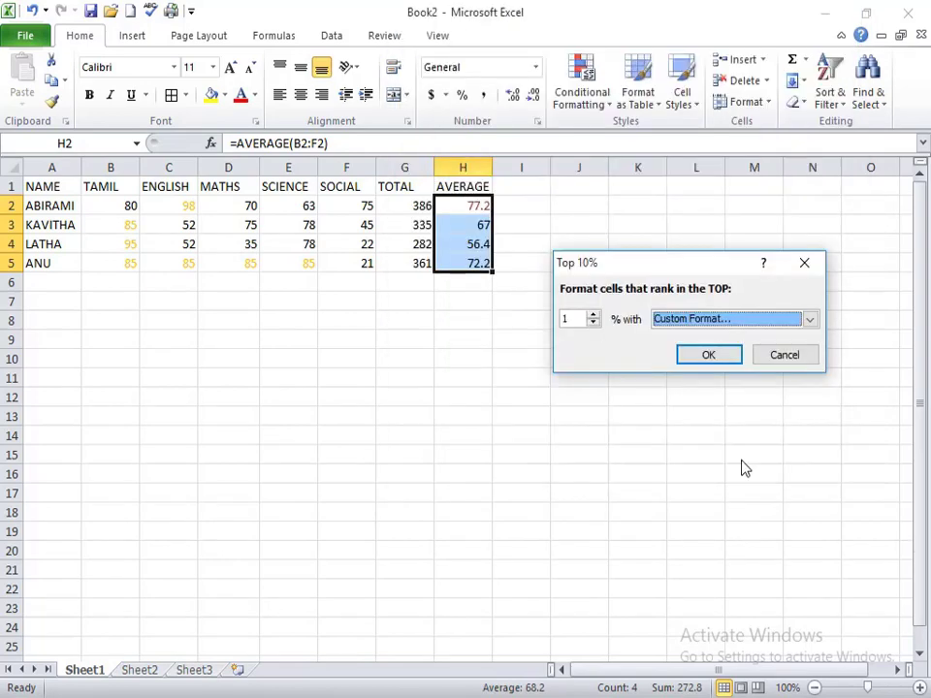
{"action": "left_click", "coordinate": [718, 357]}
{"action": "left_click", "coordinate": [478, 260]}
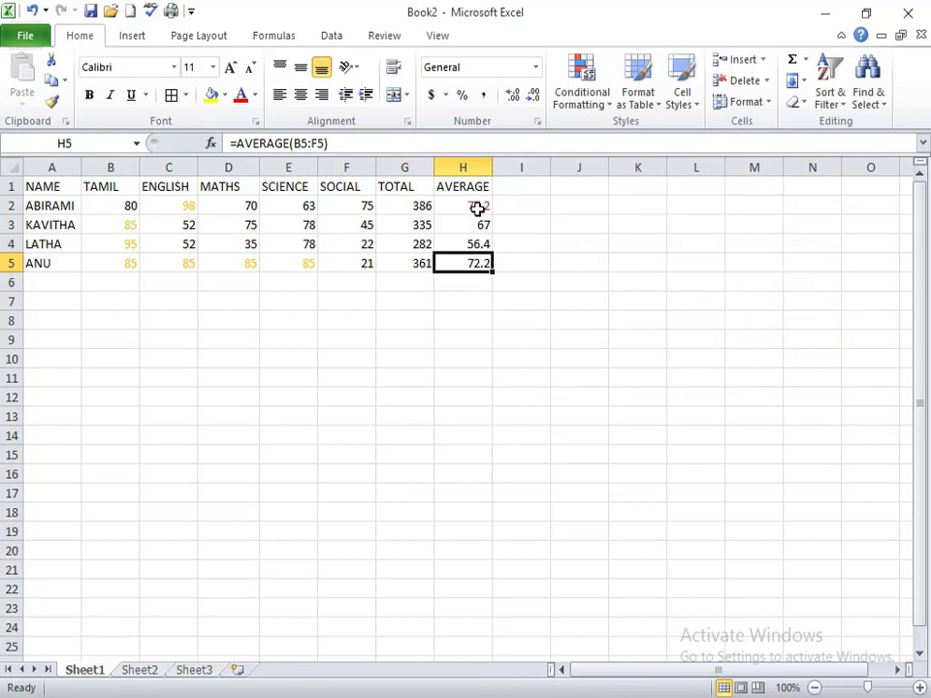
{"action": "left_click", "coordinate": [477, 208]}
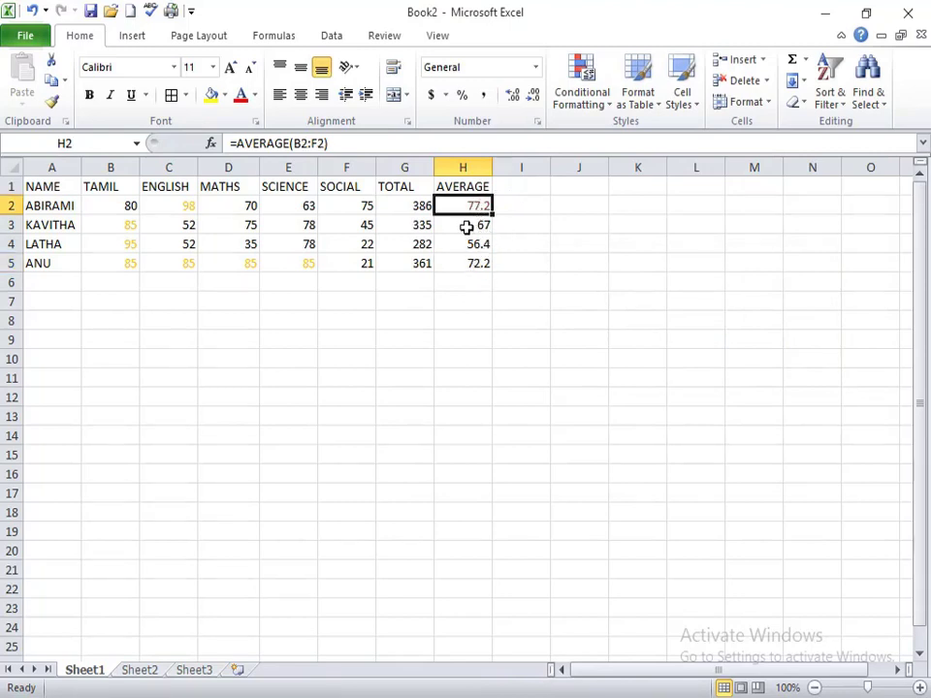
- Change the last student's SOCIAL mark in cell F5 to 11
{"action": "left_click", "coordinate": [333, 269]}
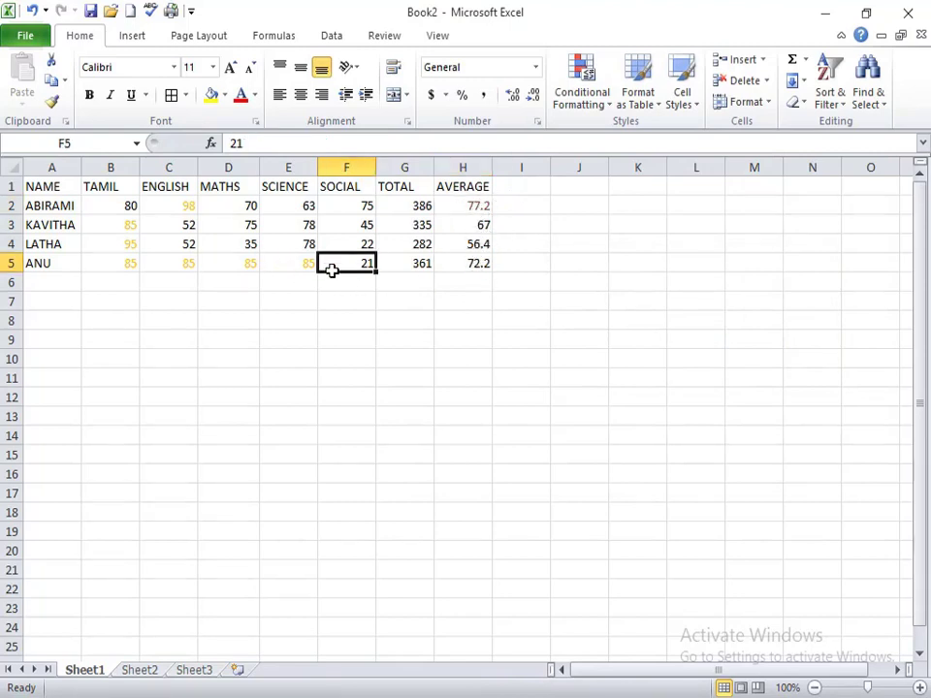
{"action": "type", "text": "11"}
{"action": "left_click", "coordinate": [404, 300]}
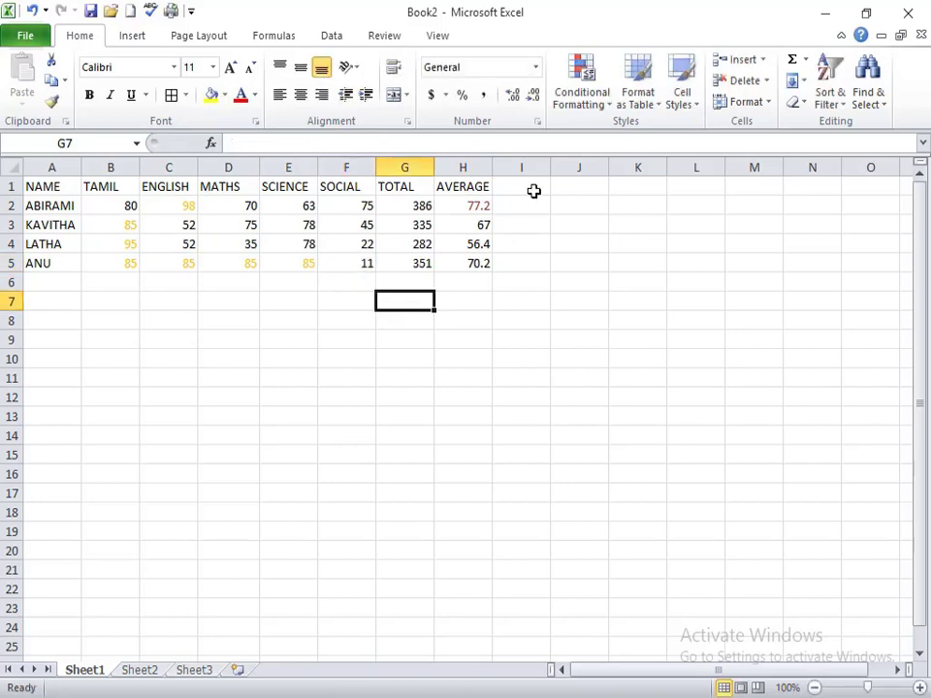
{"action": "left_click", "coordinate": [592, 98]}
{"action": "mouse_move", "coordinate": [605, 183]}
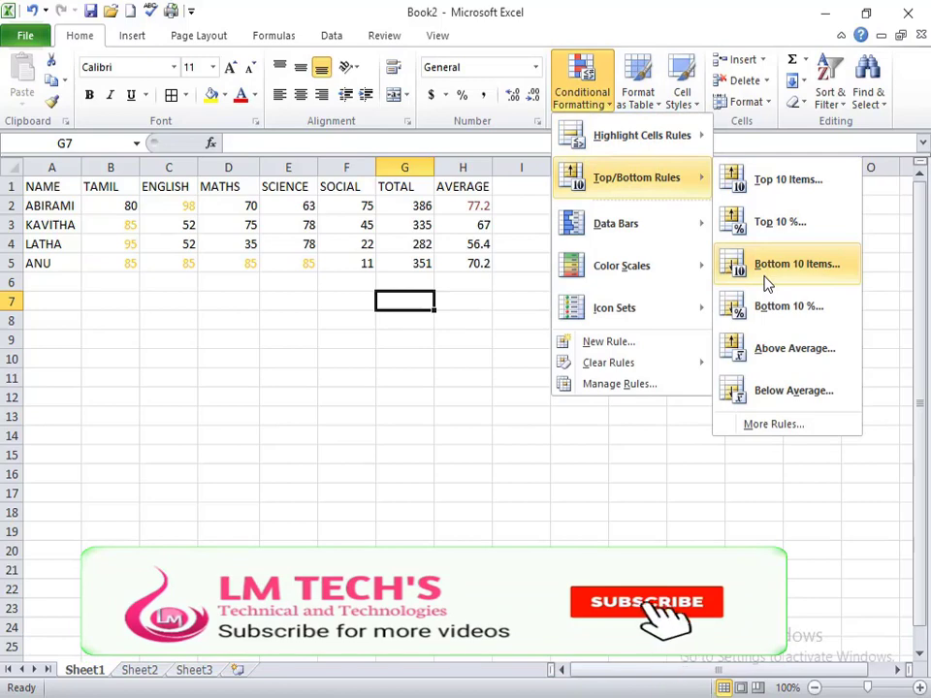
{"action": "left_click", "coordinate": [512, 283]}
- Start a Bottom 10 Items conditional formatting rule on the subject marks B2:F5 and set its count to 3
{"action": "left_click_drag", "start_coordinate": [356, 263], "coordinate": [111, 207]}
{"action": "left_click", "coordinate": [572, 101]}
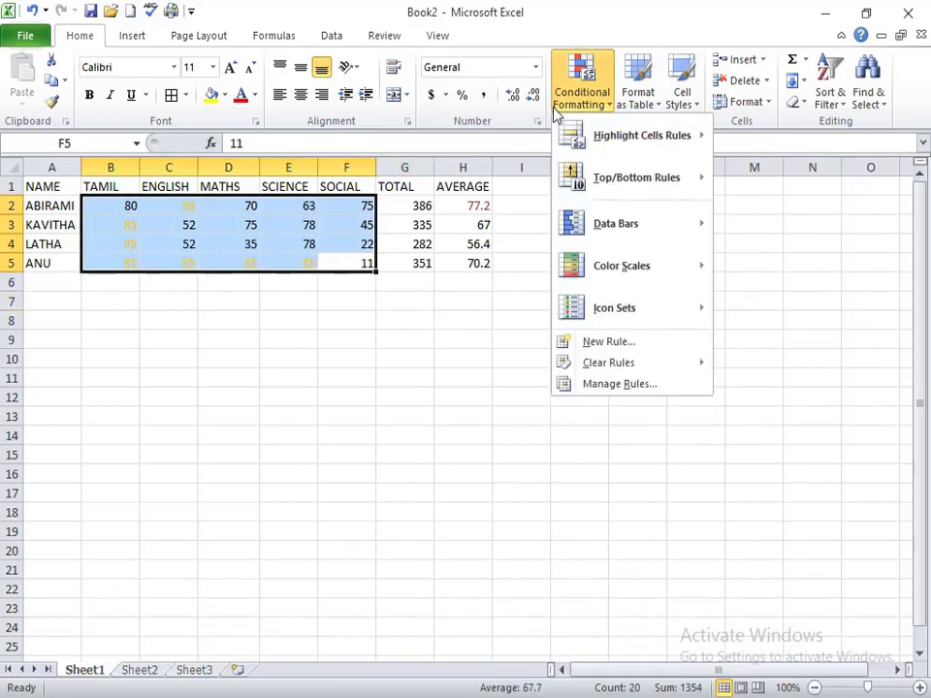
{"action": "mouse_move", "coordinate": [660, 186]}
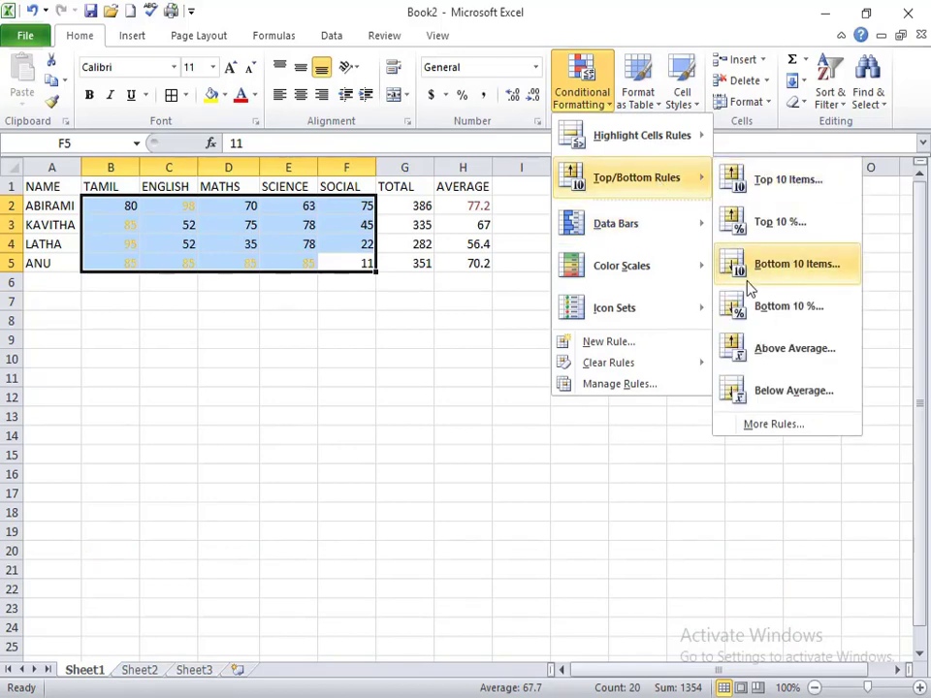
{"action": "left_click", "coordinate": [775, 264]}
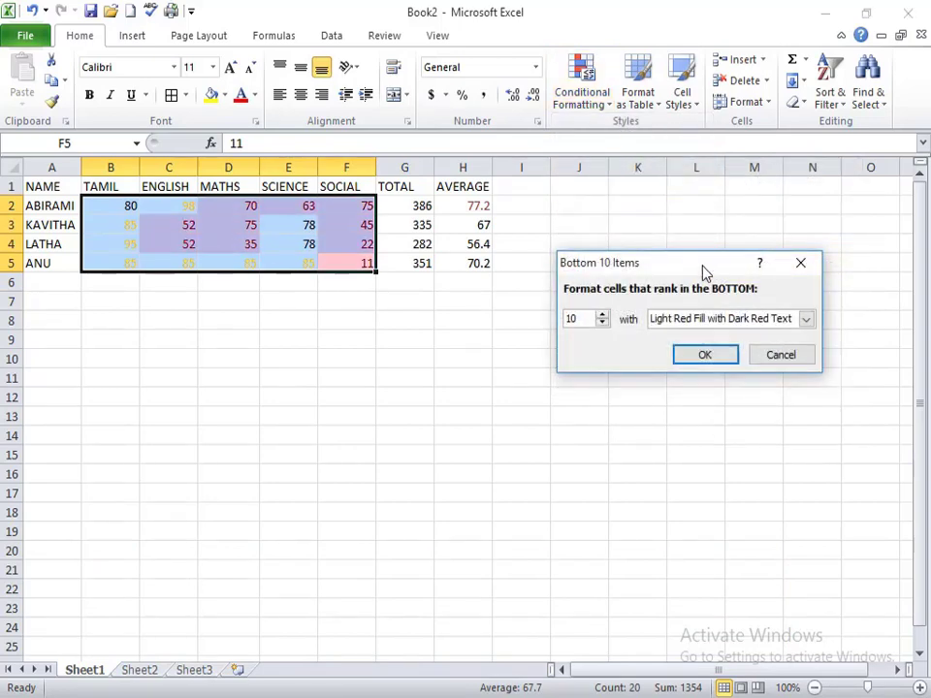
{"action": "left_click_drag", "start_coordinate": [704, 270], "coordinate": [657, 171]}
{"action": "left_click", "coordinate": [528, 215]}
{"action": "left_click", "coordinate": [552, 222]}
{"action": "left_click", "coordinate": [552, 222]}
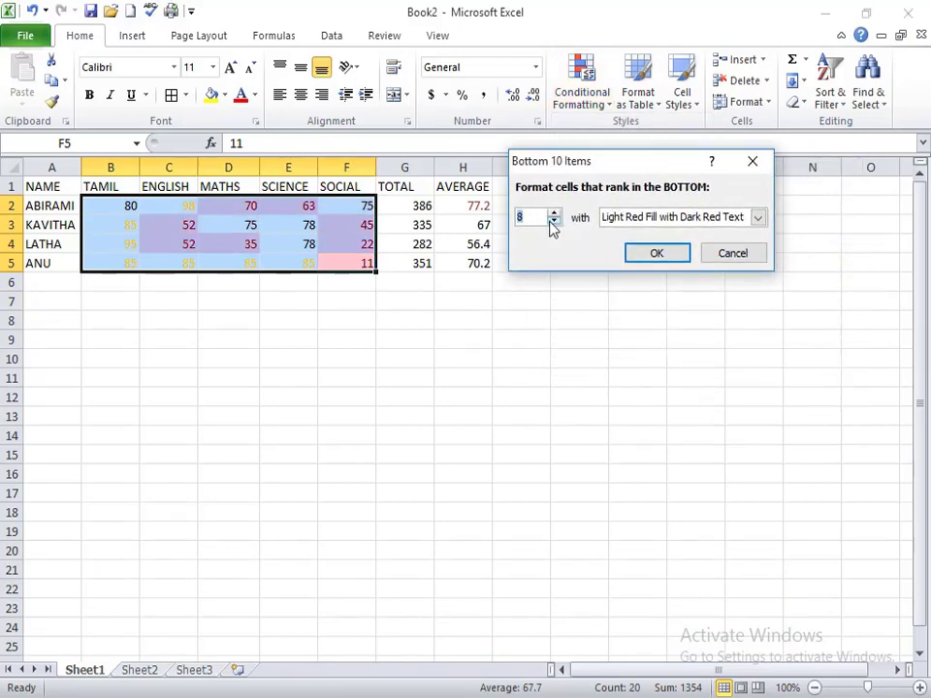
{"action": "left_click", "coordinate": [552, 222]}
{"action": "left_click", "coordinate": [553, 222]}
{"action": "left_click", "coordinate": [552, 222]}
{"action": "left_click", "coordinate": [553, 222]}
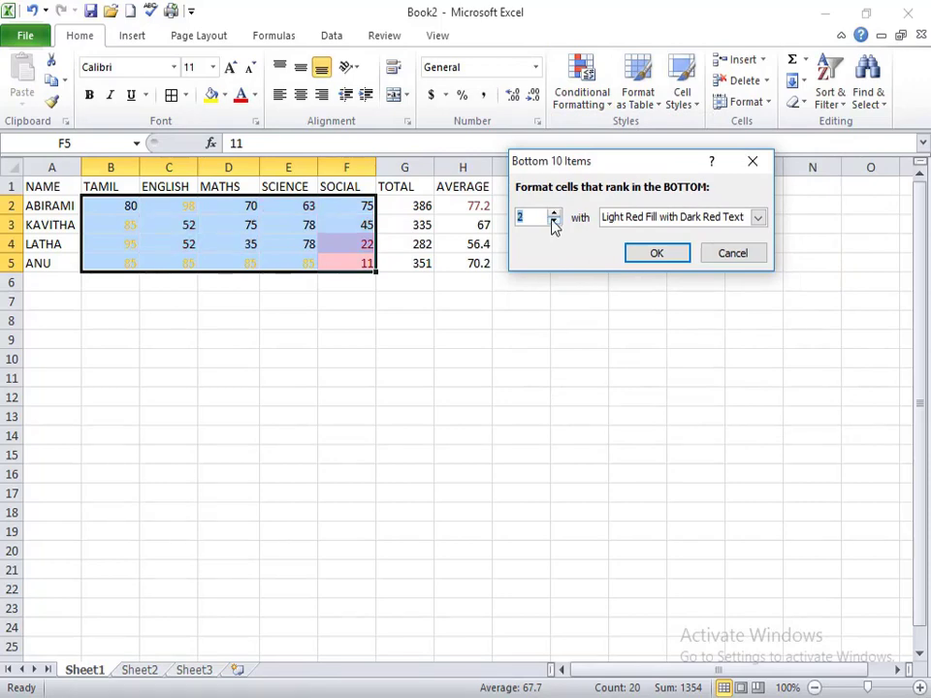
{"action": "left_click", "coordinate": [552, 222]}
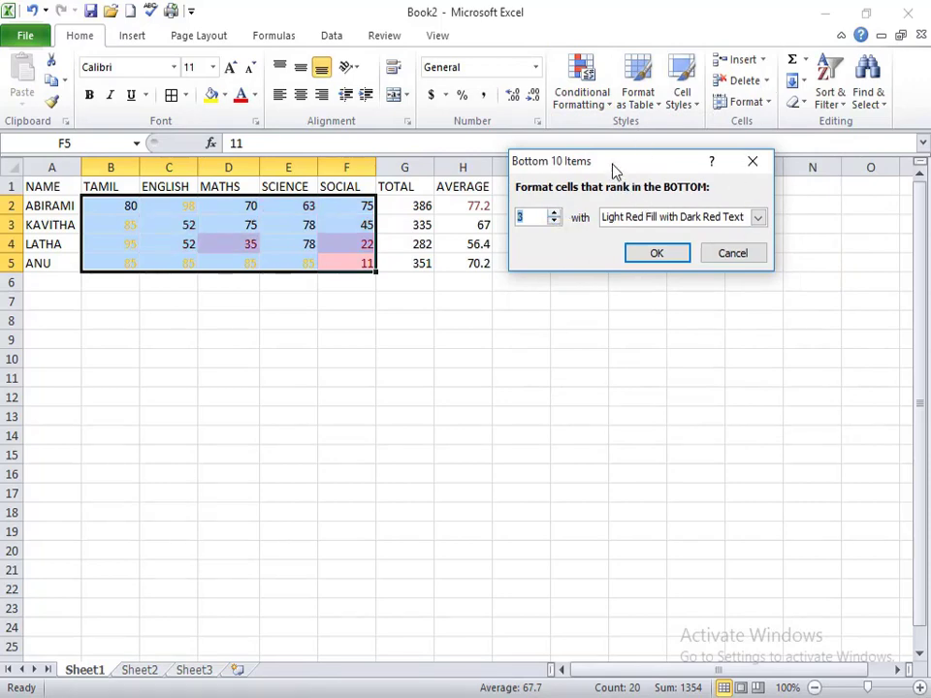
- Give the Bottom 10 Items rule a custom format with an italic dark blue font and apply it to the marks
{"action": "left_click_drag", "start_coordinate": [614, 170], "coordinate": [591, 245]}
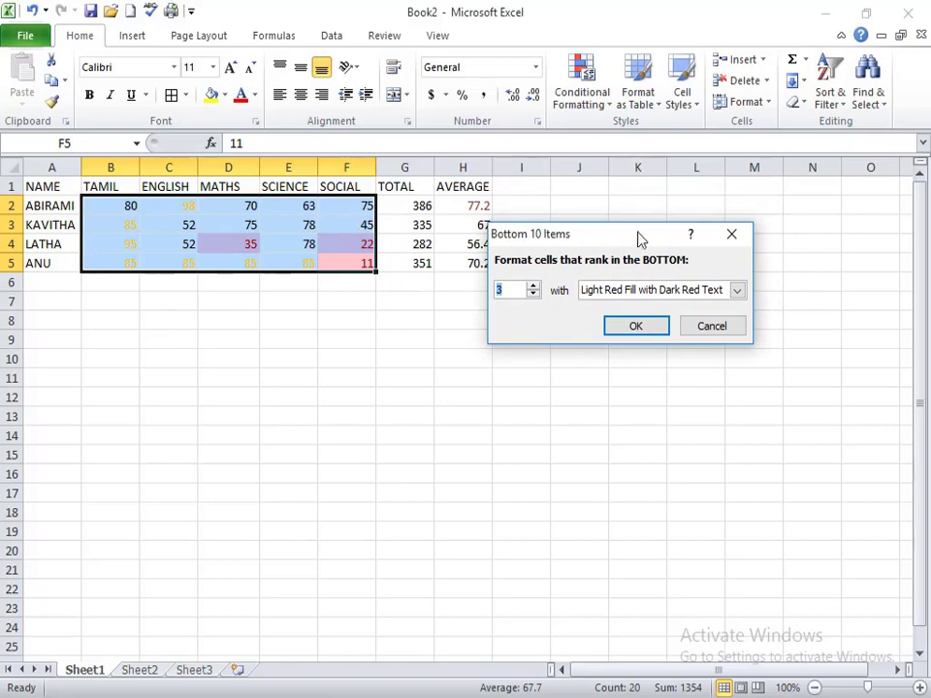
{"action": "left_click", "coordinate": [737, 290]}
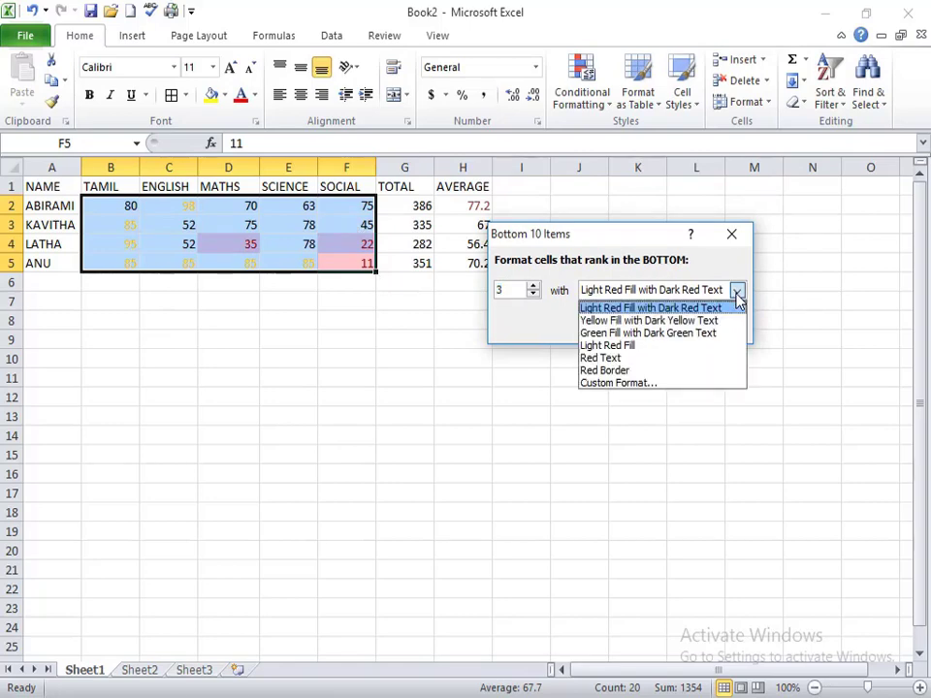
{"action": "left_click", "coordinate": [635, 383]}
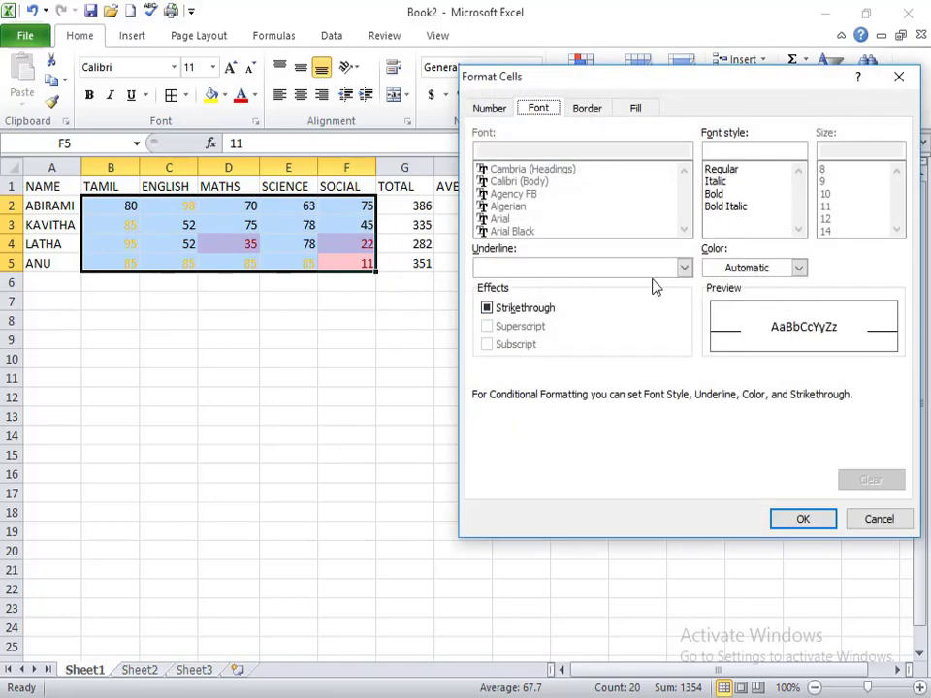
{"action": "left_click", "coordinate": [722, 182]}
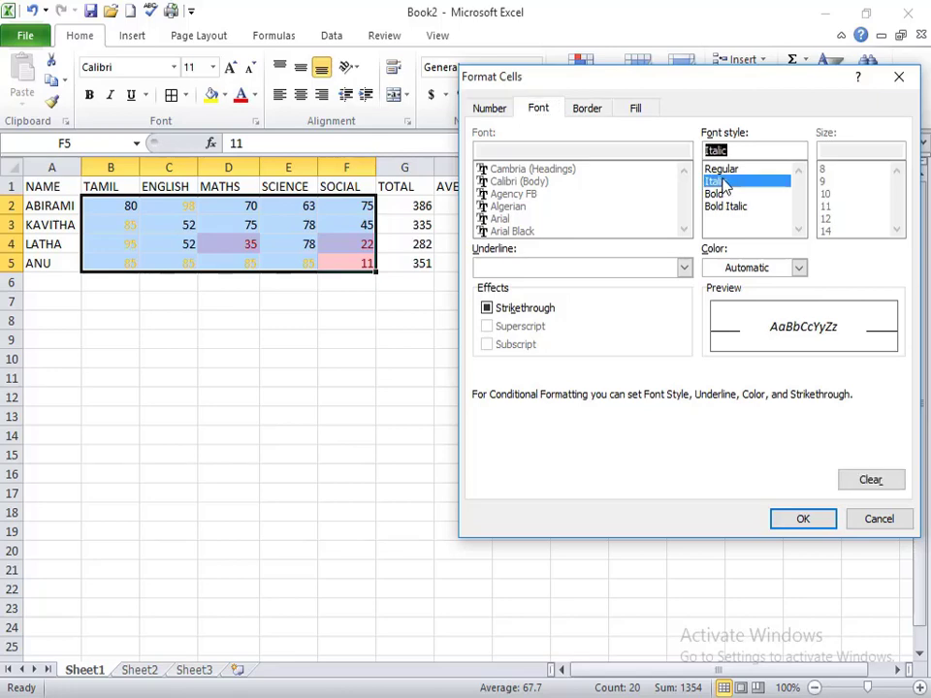
{"action": "left_click", "coordinate": [798, 269]}
{"action": "left_click", "coordinate": [757, 390]}
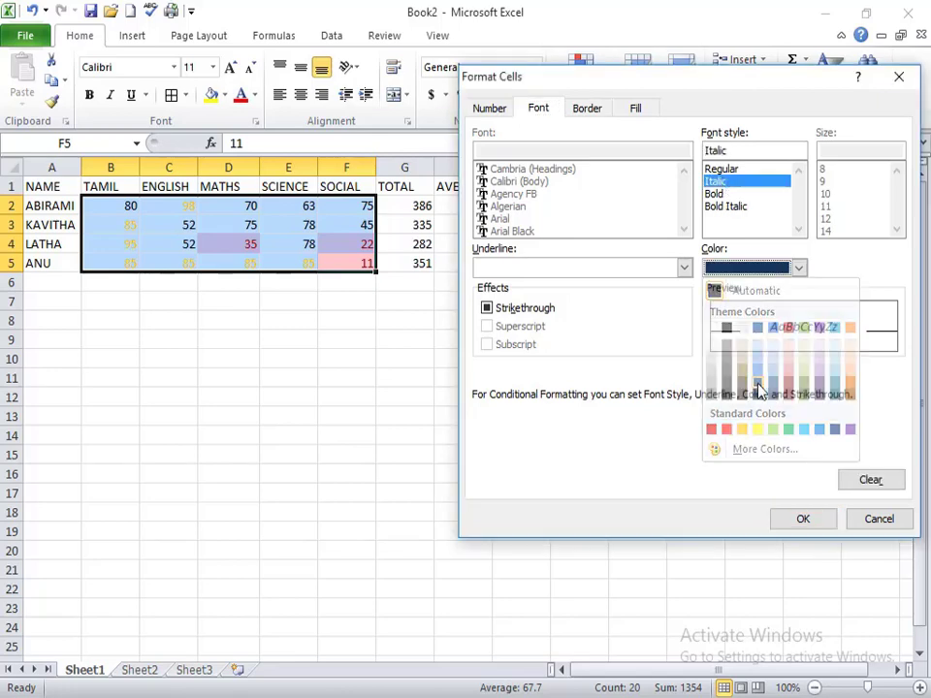
{"action": "left_click", "coordinate": [804, 522]}
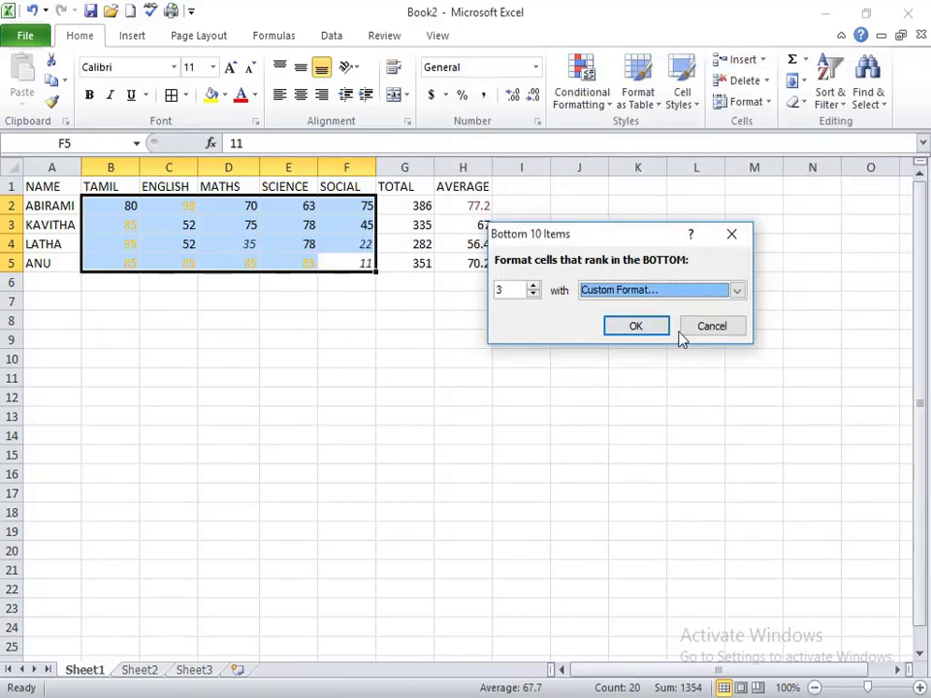
{"action": "left_click", "coordinate": [660, 331]}
{"action": "left_click", "coordinate": [481, 324]}
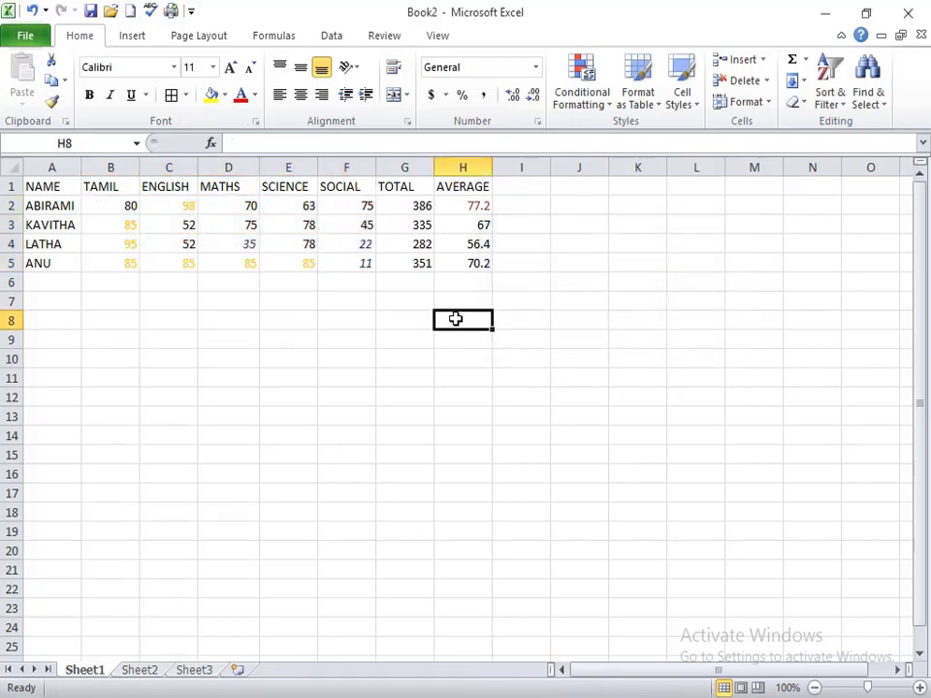
{"action": "left_click", "coordinate": [358, 261]}
{"action": "left_click", "coordinate": [242, 250]}
{"action": "left_click", "coordinate": [345, 248]}
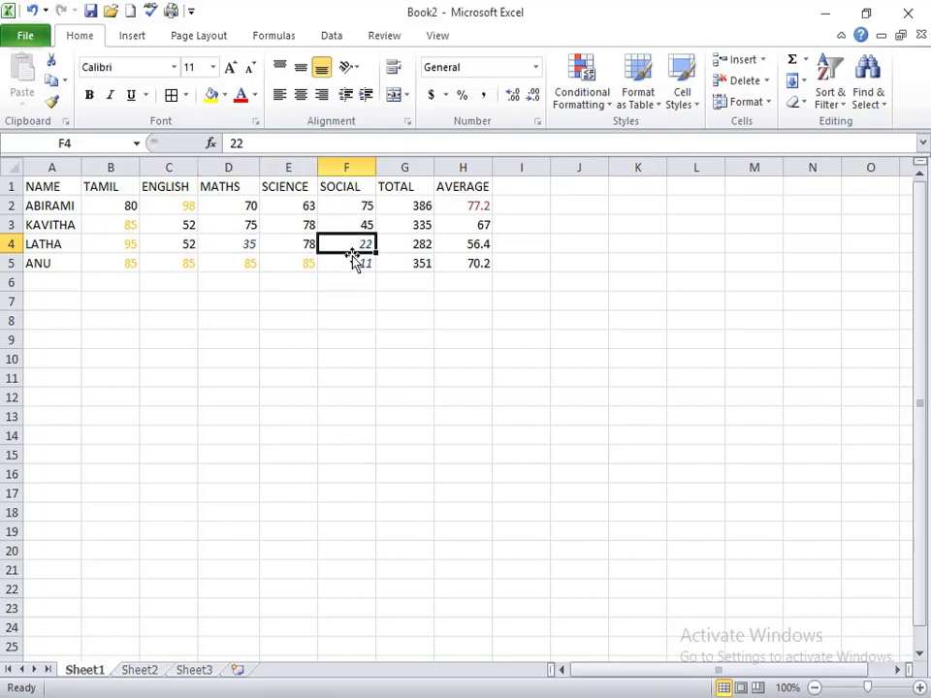
{"action": "left_click", "coordinate": [381, 278]}
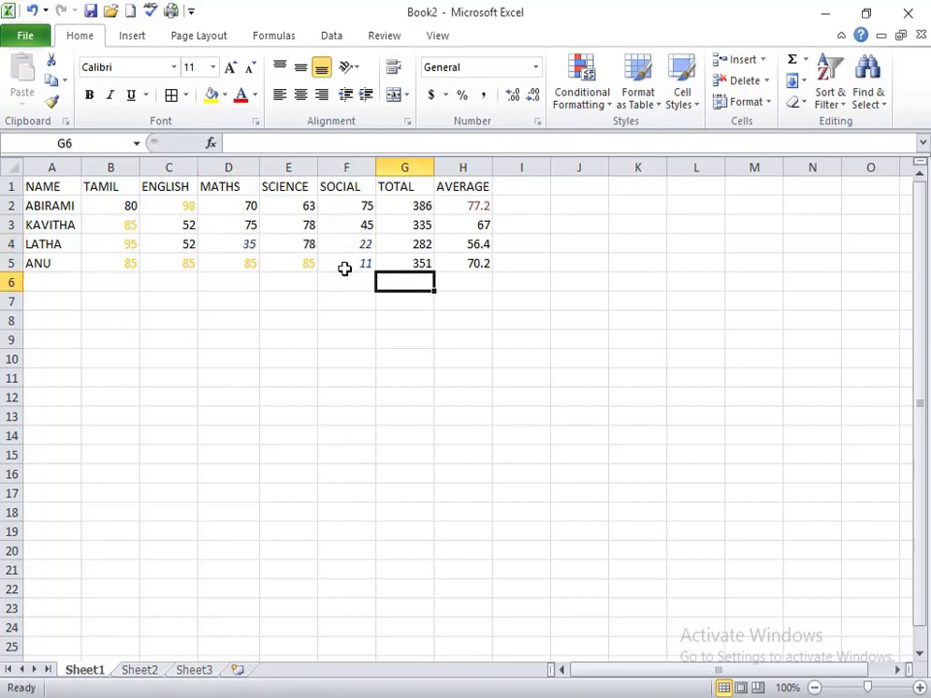
- Apply a Bottom 10% conditional formatting rule with Red Text to the averages H2:H5, keeping the percentage at 10
{"action": "left_click_drag", "start_coordinate": [474, 204], "coordinate": [475, 269]}
{"action": "left_click", "coordinate": [581, 92]}
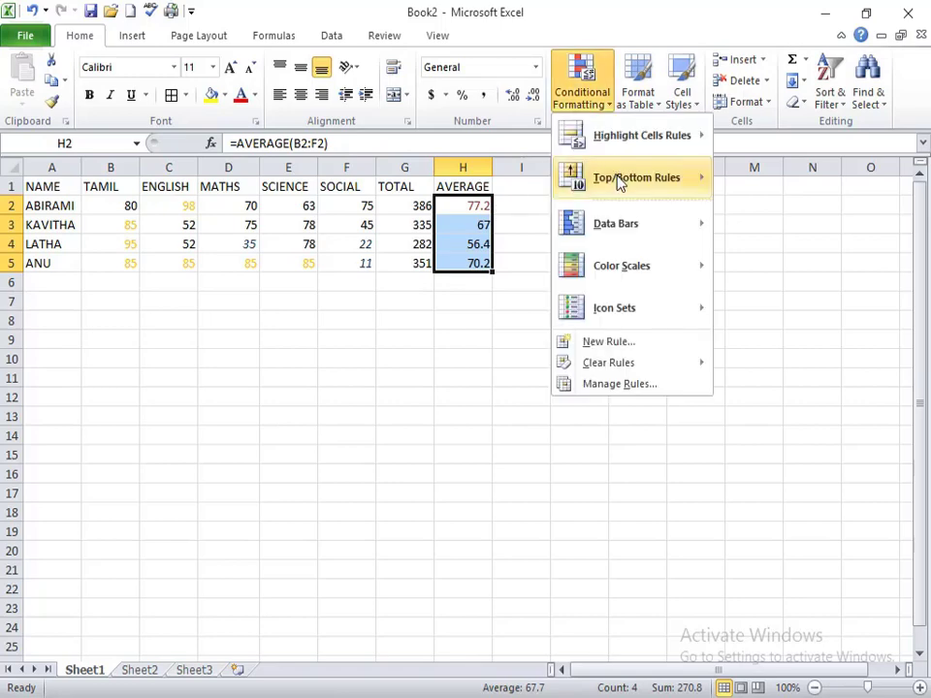
{"action": "mouse_move", "coordinate": [619, 184]}
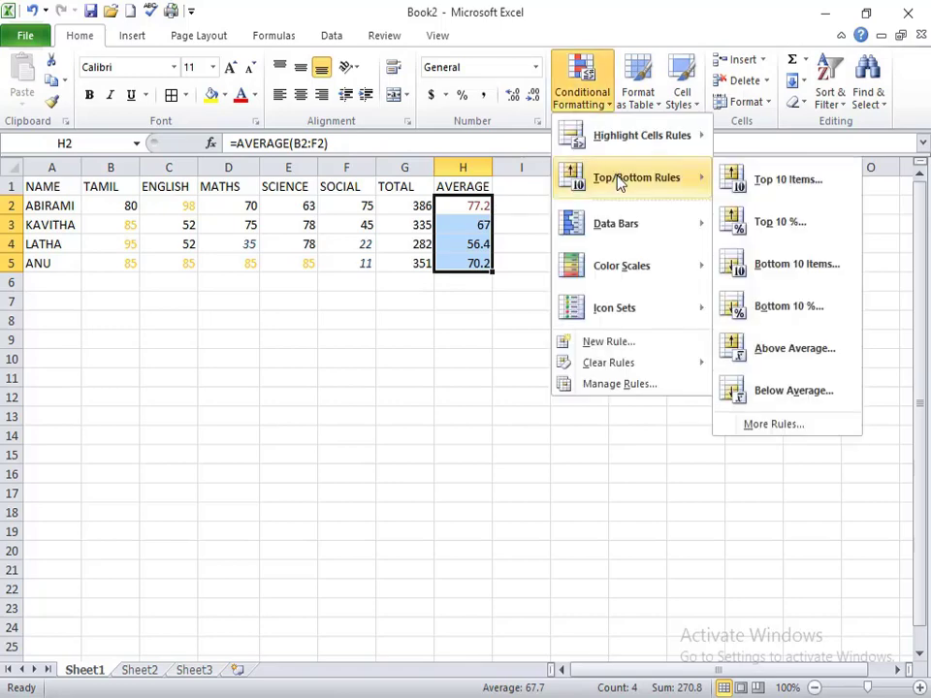
{"action": "left_click", "coordinate": [762, 324]}
{"action": "left_click_drag", "start_coordinate": [638, 238], "coordinate": [679, 331]}
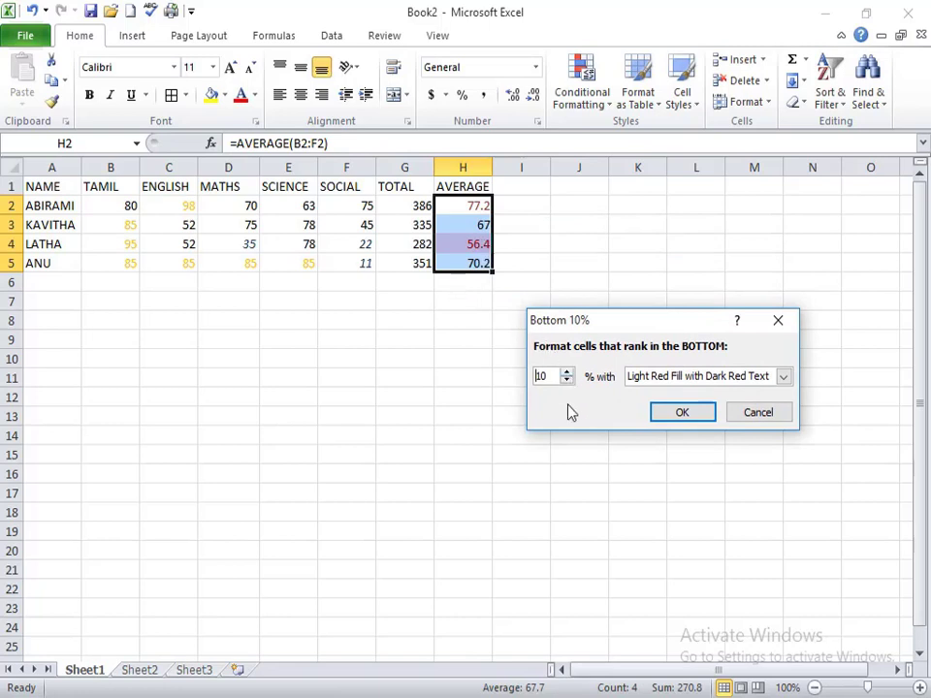
{"action": "left_click", "coordinate": [782, 376]}
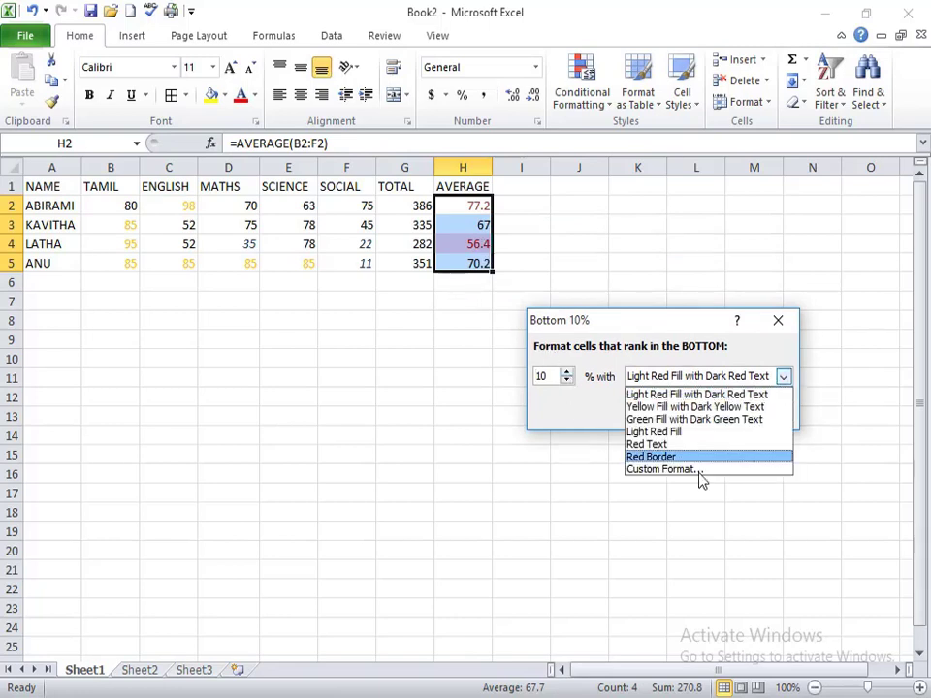
{"action": "left_click", "coordinate": [690, 444]}
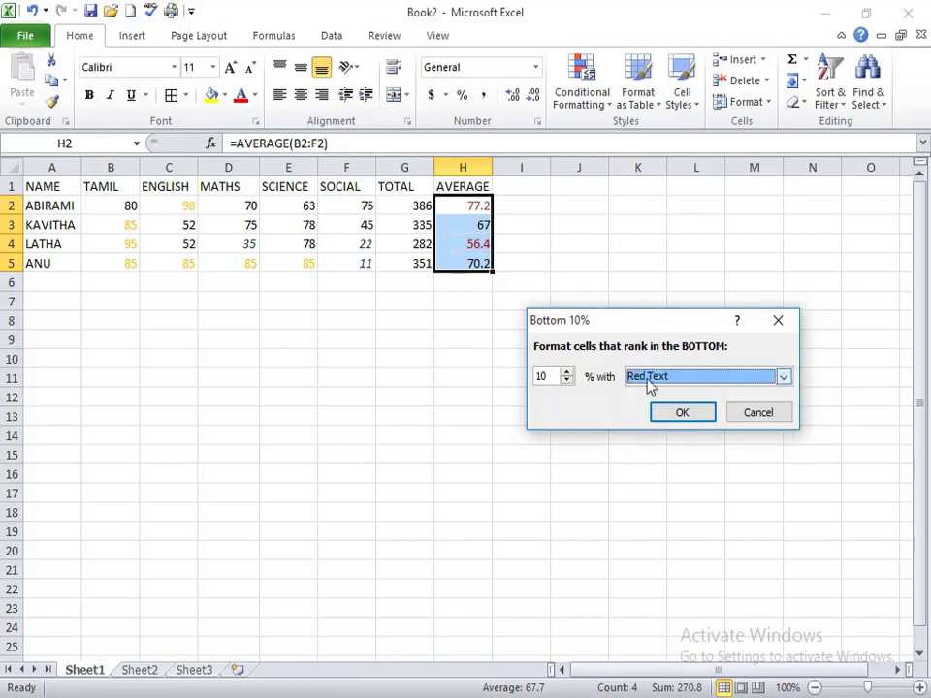
{"action": "left_click", "coordinate": [679, 412]}
{"action": "left_click", "coordinate": [483, 380]}
{"action": "left_click", "coordinate": [476, 242]}
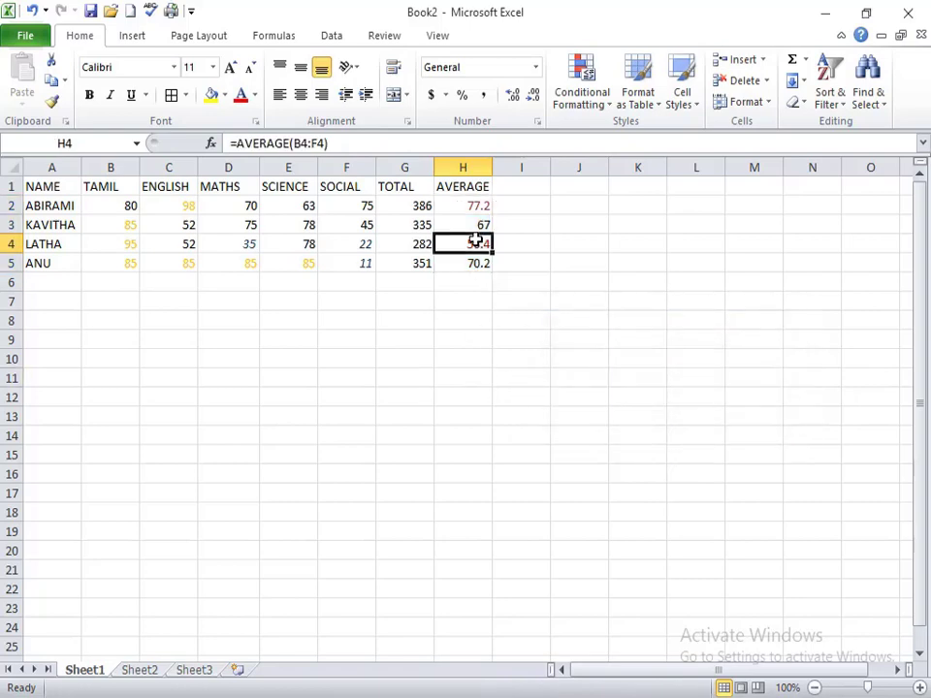
{"action": "left_click", "coordinate": [476, 264]}
{"action": "left_click", "coordinate": [585, 92]}
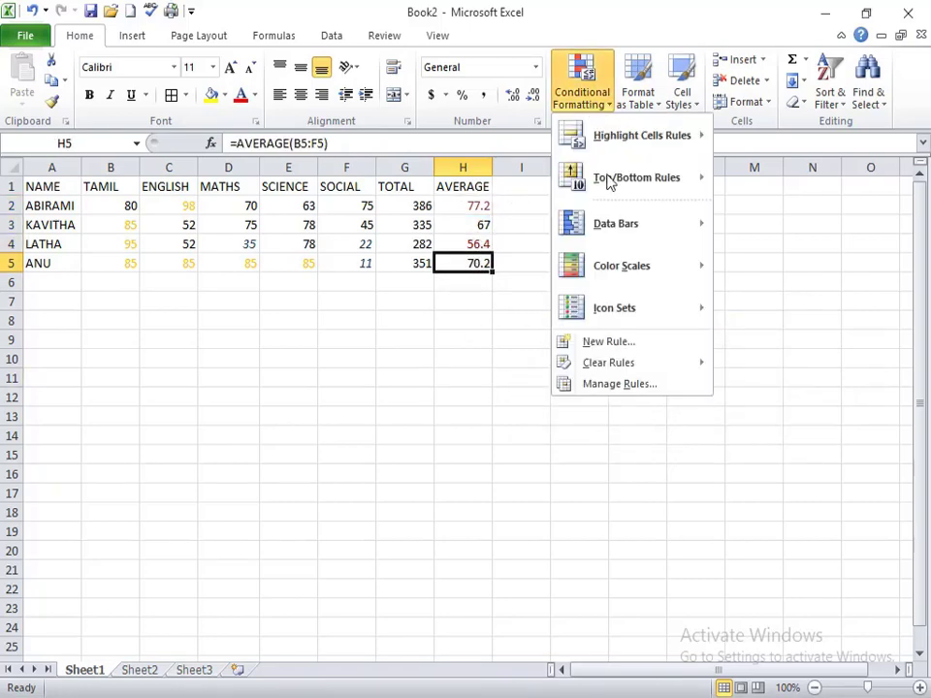
{"action": "mouse_move", "coordinate": [623, 179]}
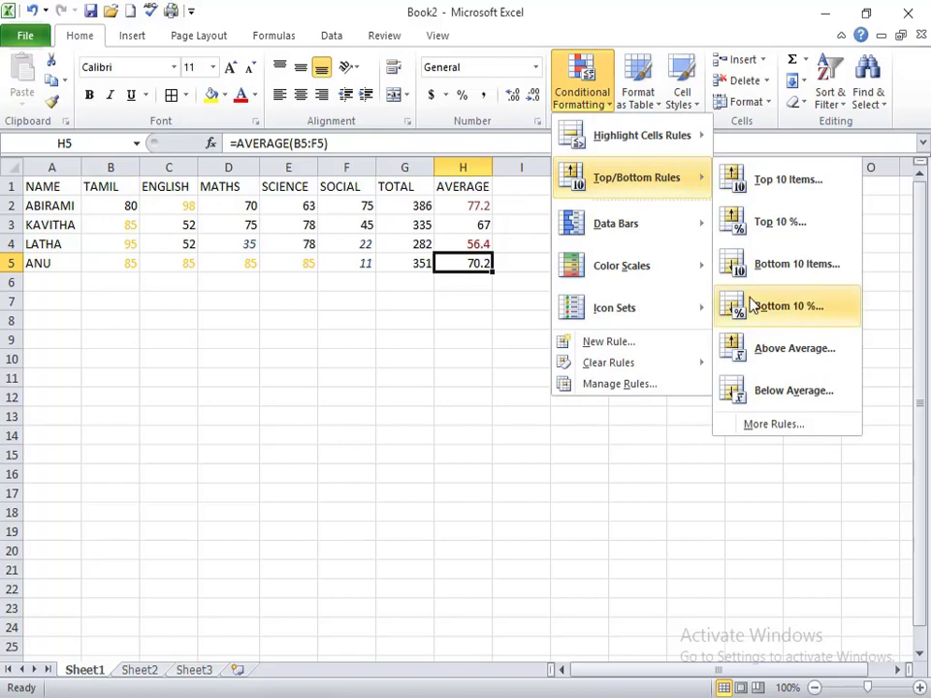
{"action": "left_click", "coordinate": [766, 347]}
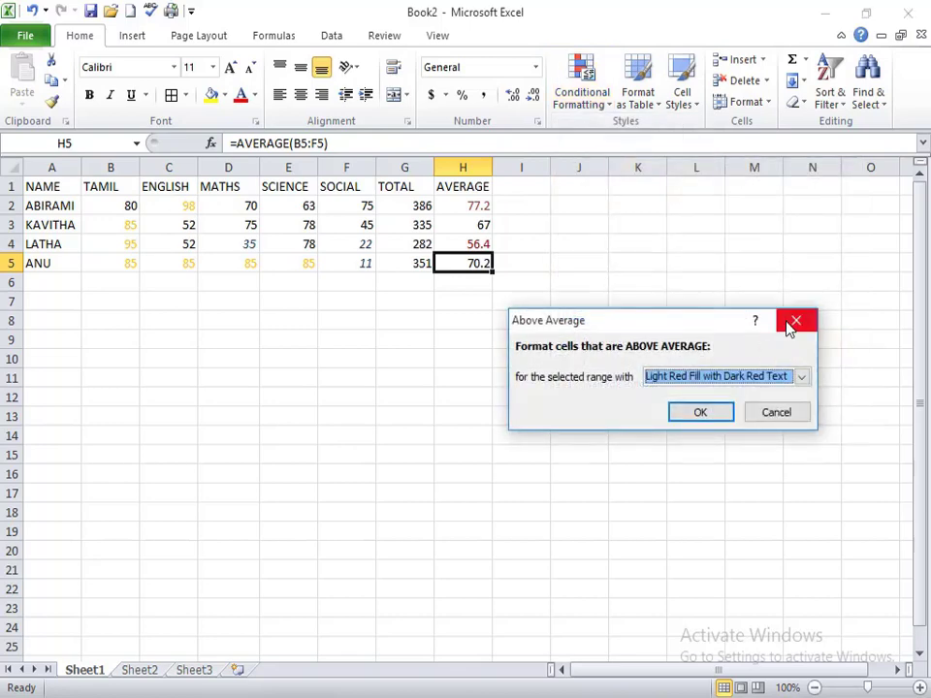
{"action": "left_click", "coordinate": [793, 323]}
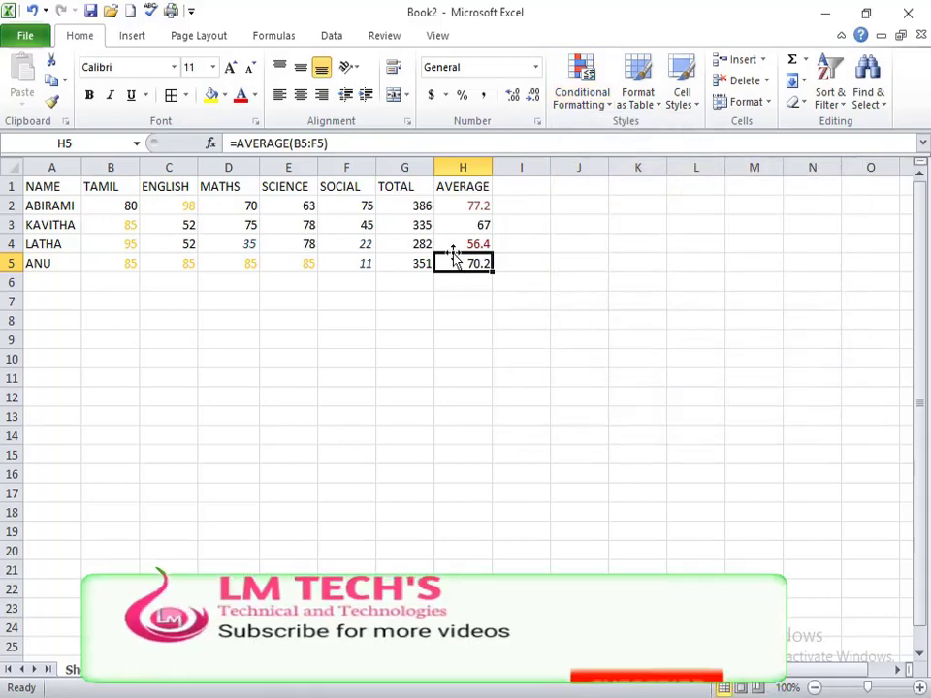
{"action": "left_click", "coordinate": [346, 281]}
- Apply an Above Average conditional formatting rule with Yellow Fill with Dark Yellow Text to the averages H2:H5
{"action": "left_click_drag", "start_coordinate": [467, 206], "coordinate": [464, 263]}
{"action": "left_click", "coordinate": [582, 92]}
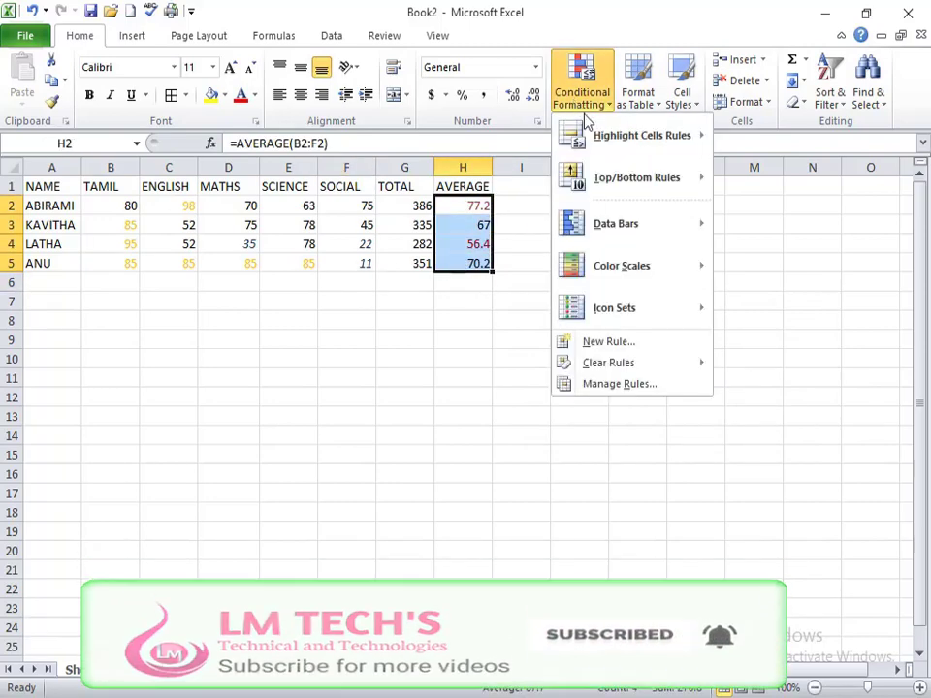
{"action": "mouse_move", "coordinate": [636, 178]}
{"action": "left_click", "coordinate": [755, 357]}
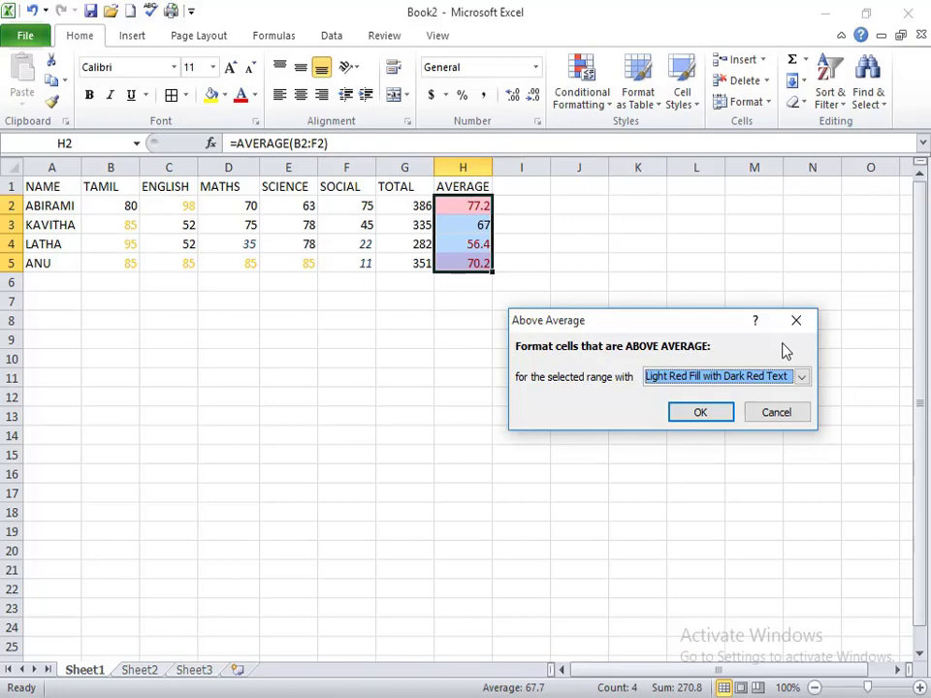
{"action": "left_click", "coordinate": [800, 378]}
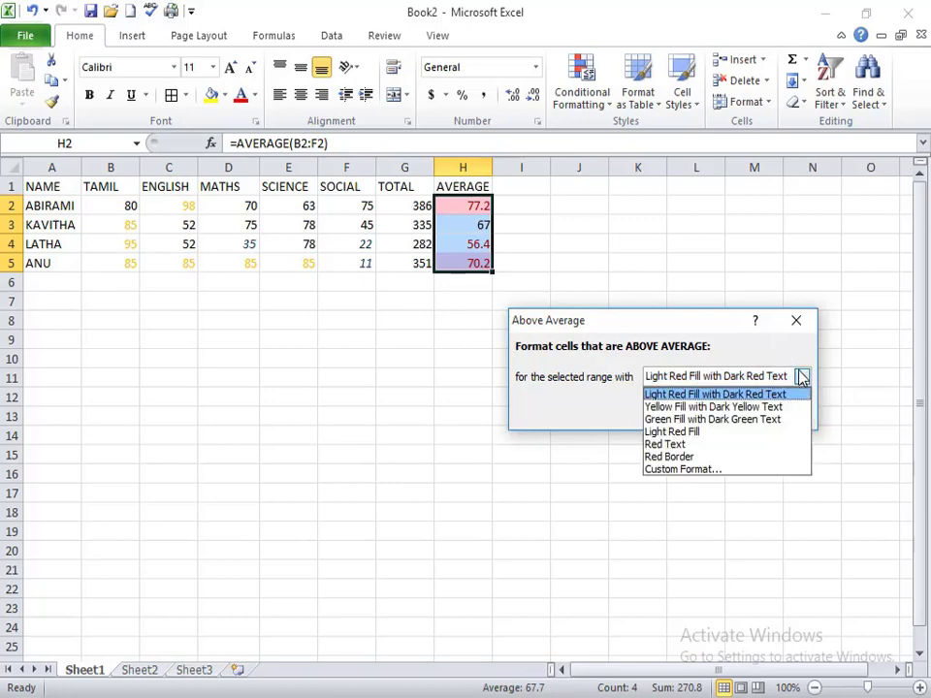
{"action": "left_click", "coordinate": [700, 409]}
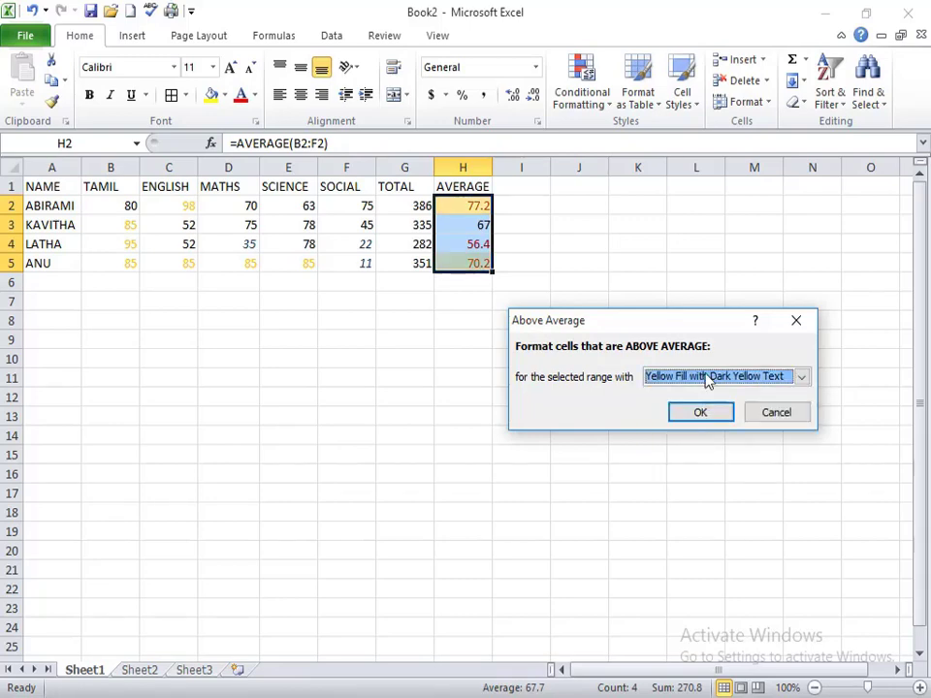
{"action": "left_click_drag", "start_coordinate": [648, 330], "coordinate": [633, 223]}
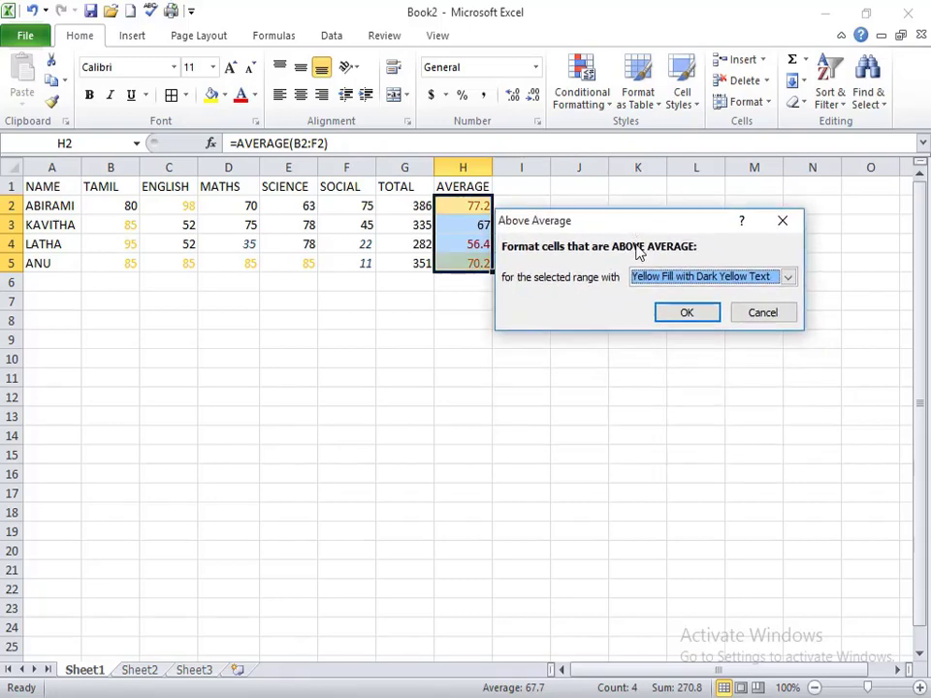
{"action": "left_click", "coordinate": [685, 316]}
{"action": "left_click", "coordinate": [602, 335]}
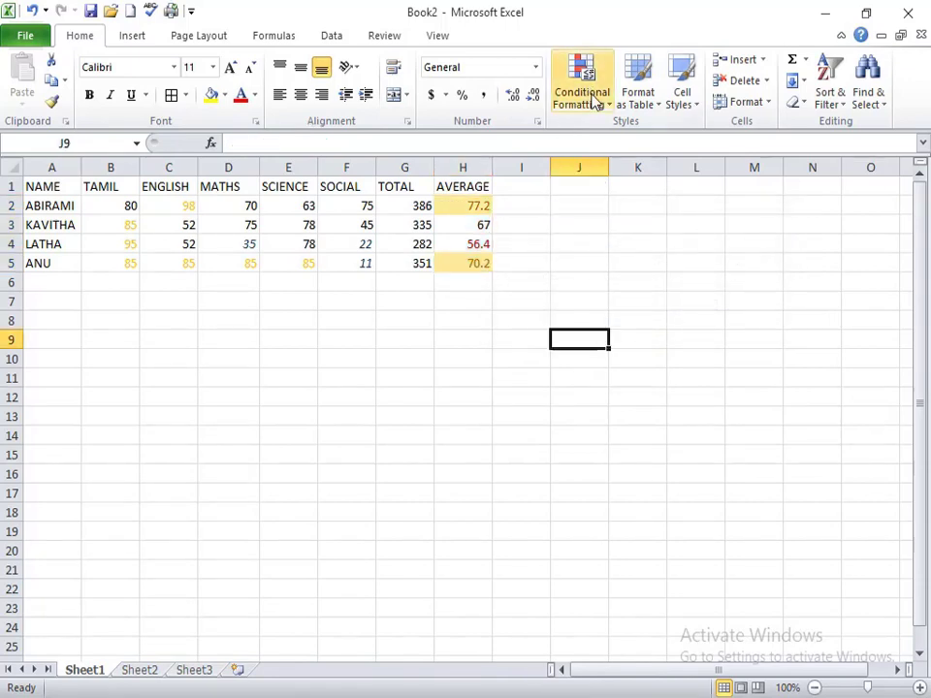
{"action": "left_click", "coordinate": [594, 97]}
{"action": "mouse_move", "coordinate": [655, 183]}
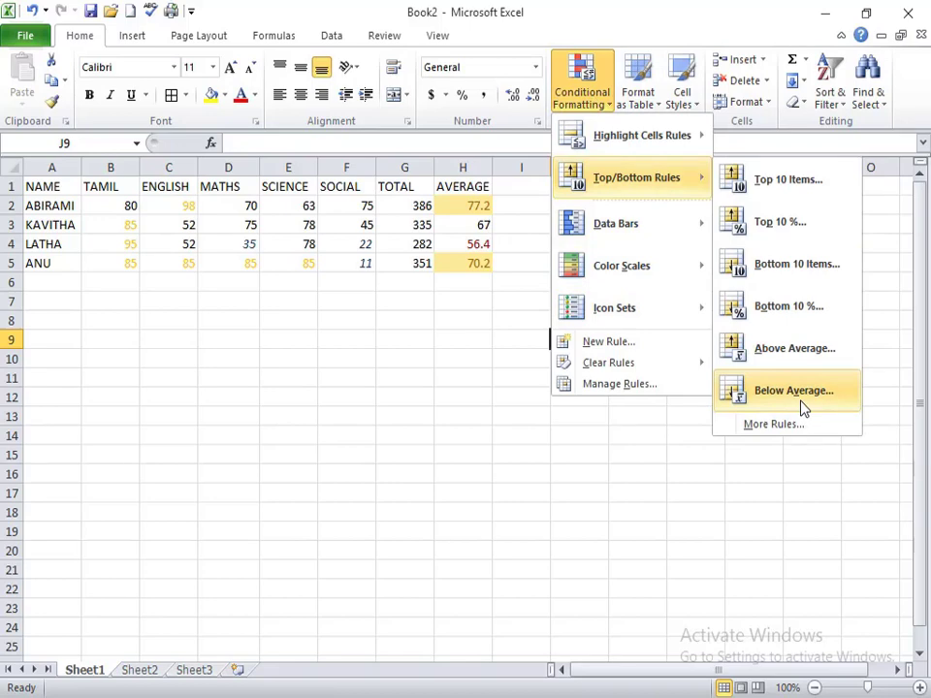
{"action": "left_click", "coordinate": [333, 334]}
{"action": "left_click", "coordinate": [446, 280]}
{"action": "left_click_drag", "start_coordinate": [438, 248], "coordinate": [445, 210]}
{"action": "left_click", "coordinate": [466, 276]}
{"action": "left_click_drag", "start_coordinate": [465, 268], "coordinate": [117, 196]}
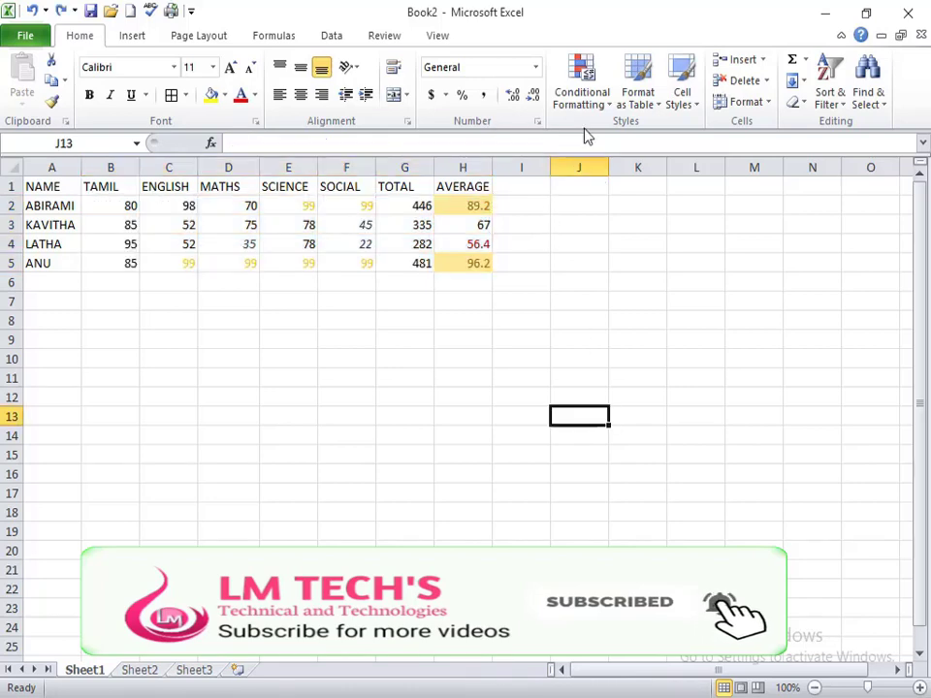
{"action": "left_click", "coordinate": [598, 107]}
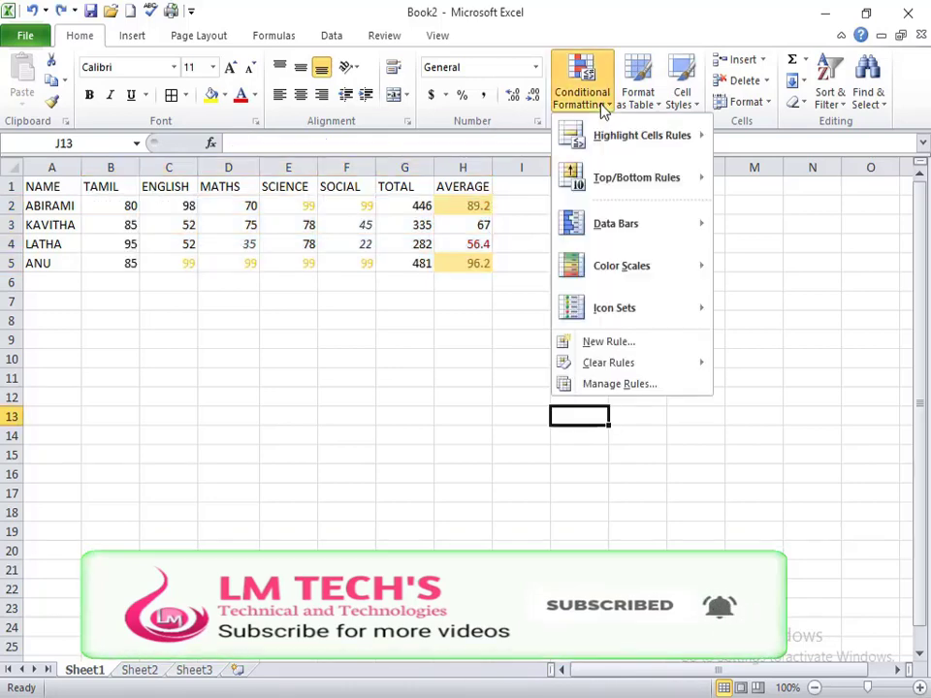
{"action": "mouse_move", "coordinate": [652, 194]}
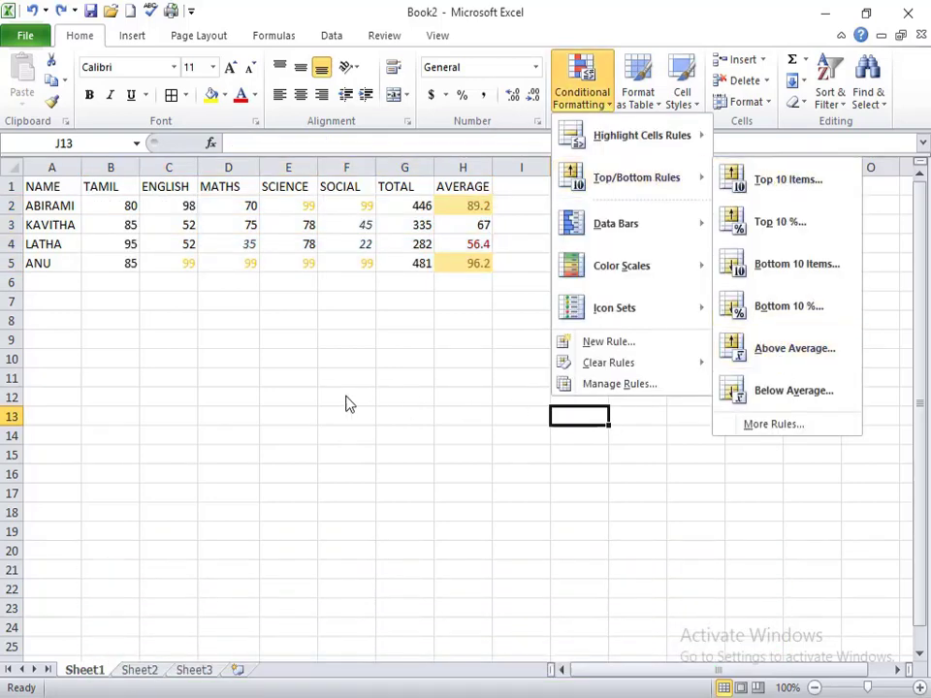
- Undo the recent mark edits and the Above Average, Bottom 10% and Bottom 10 Items conditional formatting rules
{"action": "left_click", "coordinate": [536, 183]}
{"action": "left_click_drag", "start_coordinate": [474, 204], "coordinate": [474, 263]}
{"action": "left_click", "coordinate": [501, 466]}
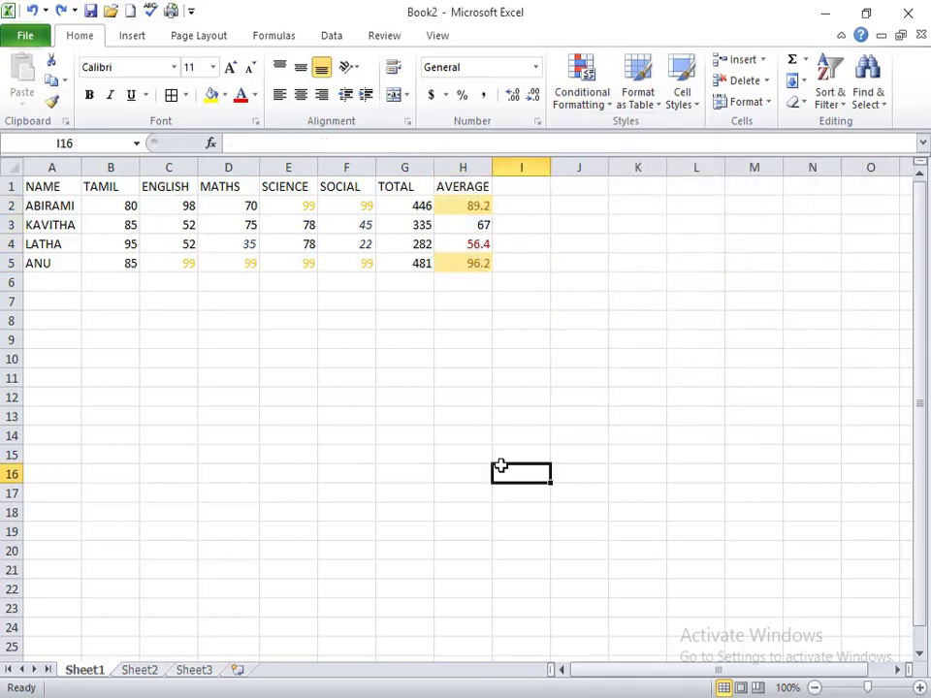
{"action": "key", "text": "ctrl+z"}
{"action": "key", "text": "ctrl+z"}
{"action": "key", "text": "ctrl+z"}
{"action": "key", "text": "ctrl+z"}
{"action": "key", "text": "ctrl+z"}
{"action": "key", "text": "ctrl+z"}
{"action": "key", "text": "ctrl+z"}
{"action": "key", "text": "ctrl+z"}
{"action": "key", "text": "ctrl+z"}
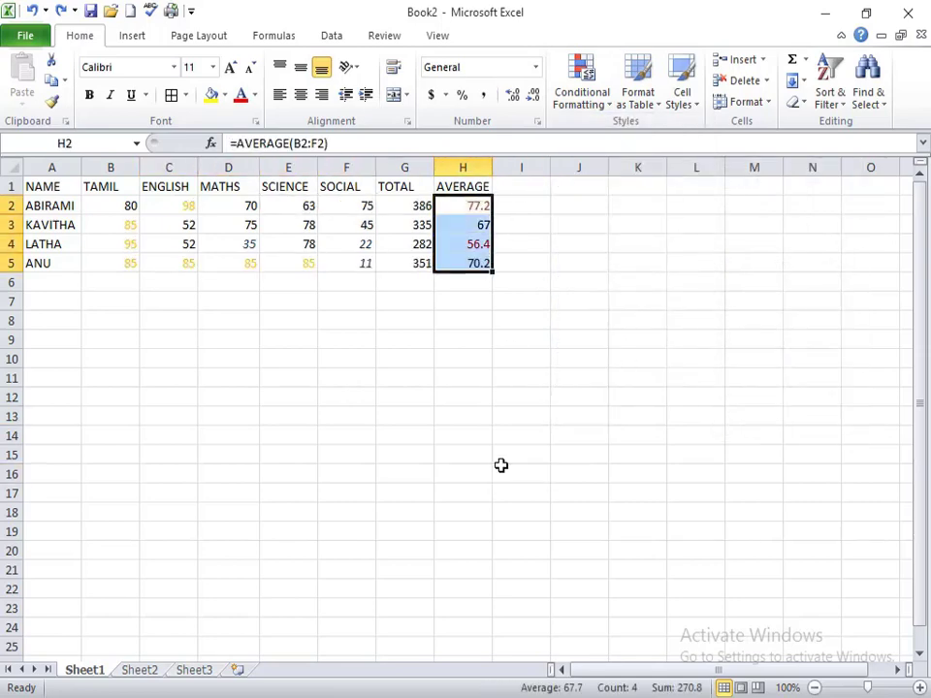
{"action": "left_click", "coordinate": [475, 278]}
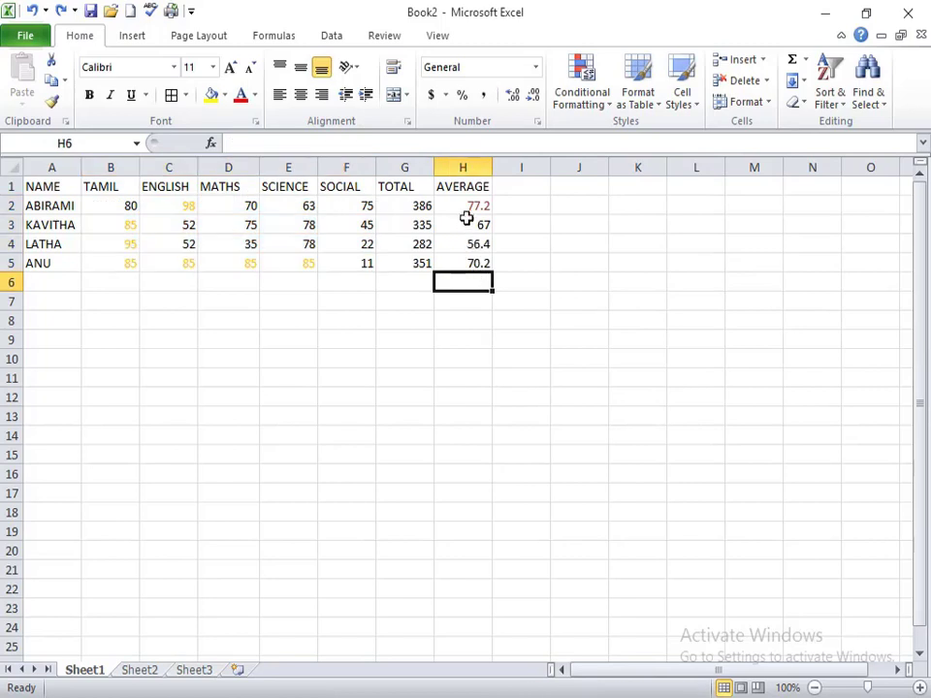
- Apply an Above Average conditional formatting rule with Light Red Fill with Dark Red Text to the averages H2:H5
{"action": "left_click", "coordinate": [463, 205]}
{"action": "left_click_drag", "start_coordinate": [463, 206], "coordinate": [461, 258]}
{"action": "left_click", "coordinate": [582, 97]}
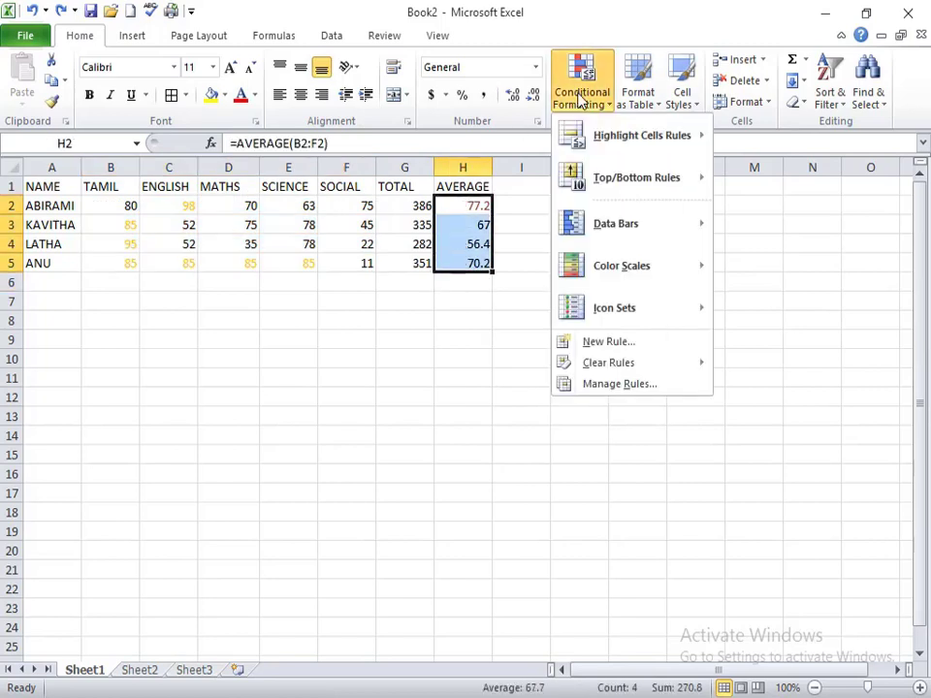
{"action": "mouse_move", "coordinate": [665, 176]}
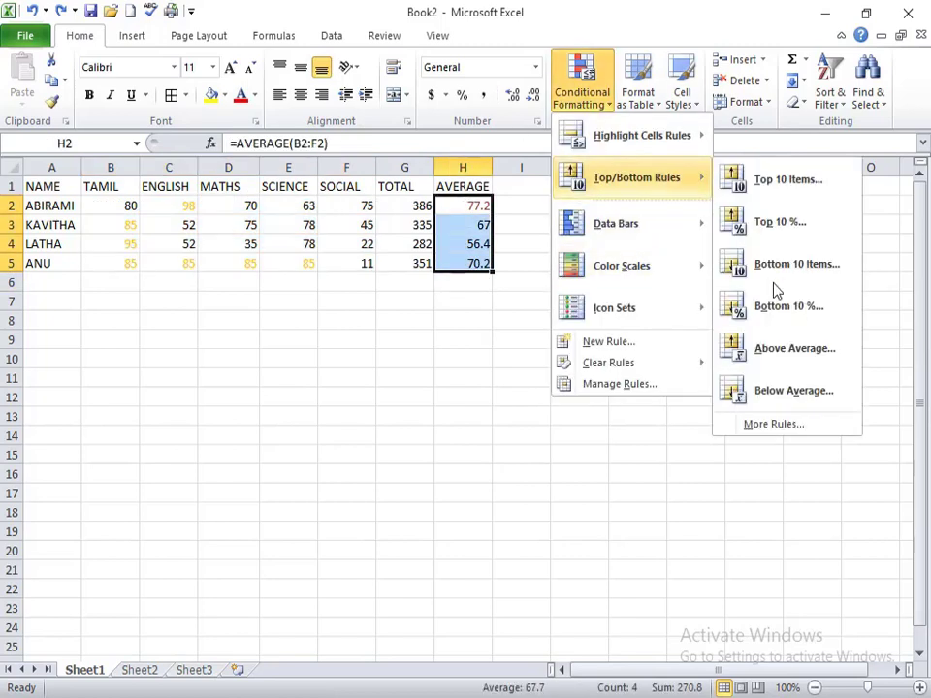
{"action": "left_click", "coordinate": [769, 349]}
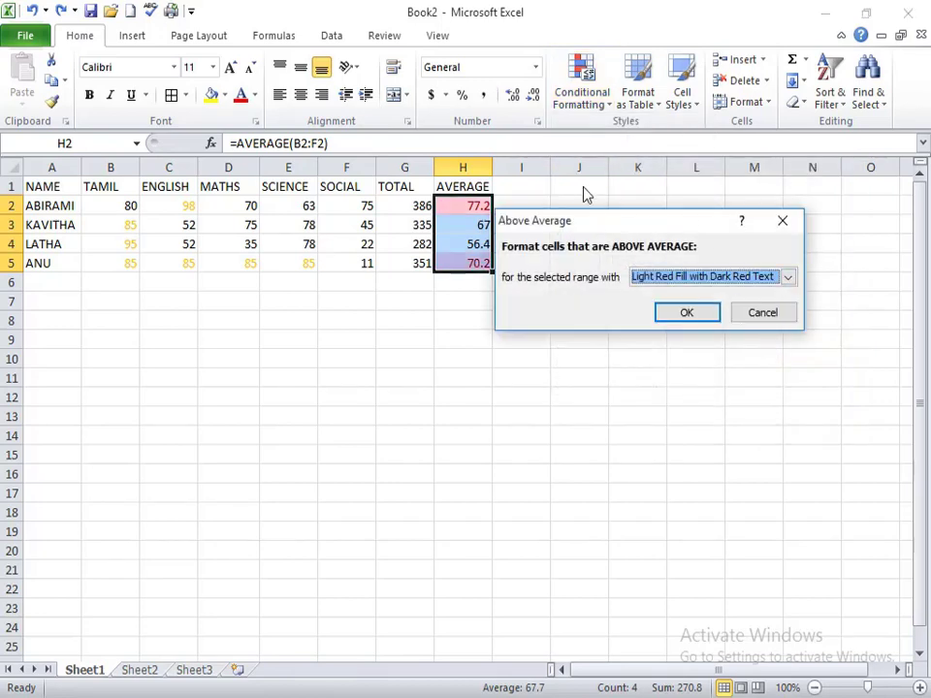
{"action": "left_click_drag", "start_coordinate": [613, 233], "coordinate": [527, 312]}
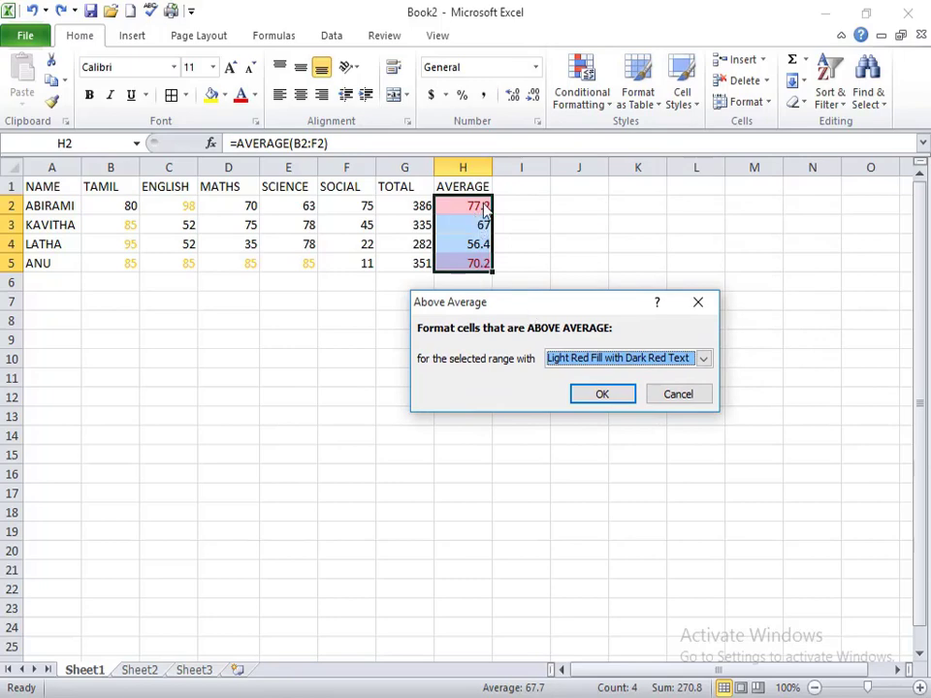
{"action": "left_click", "coordinate": [612, 397]}
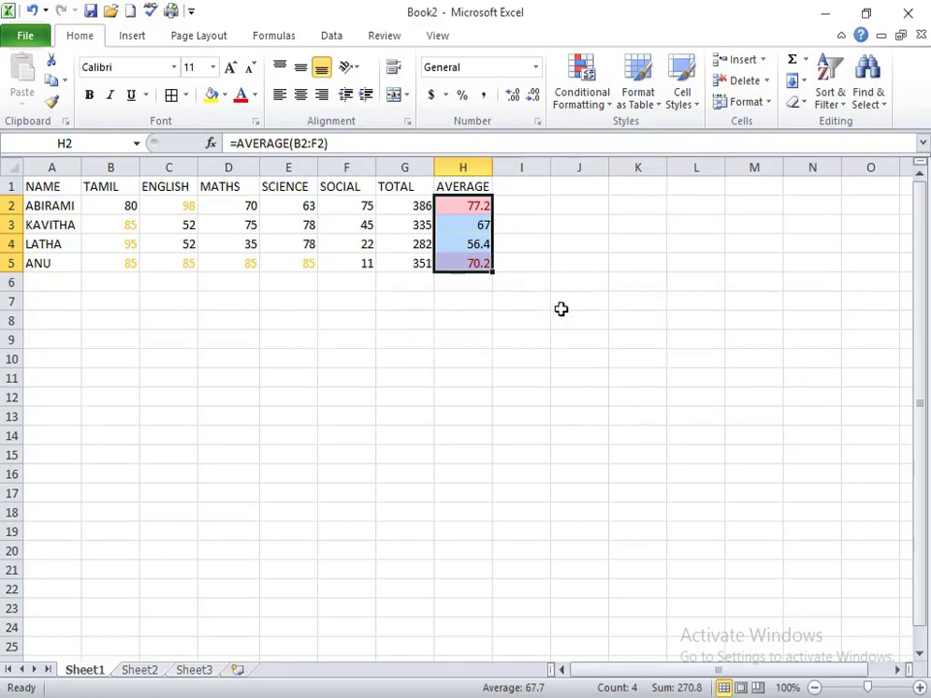
- Change the Science mark in E2 and the Maths mark in D2 to 99
{"action": "left_click", "coordinate": [334, 204]}
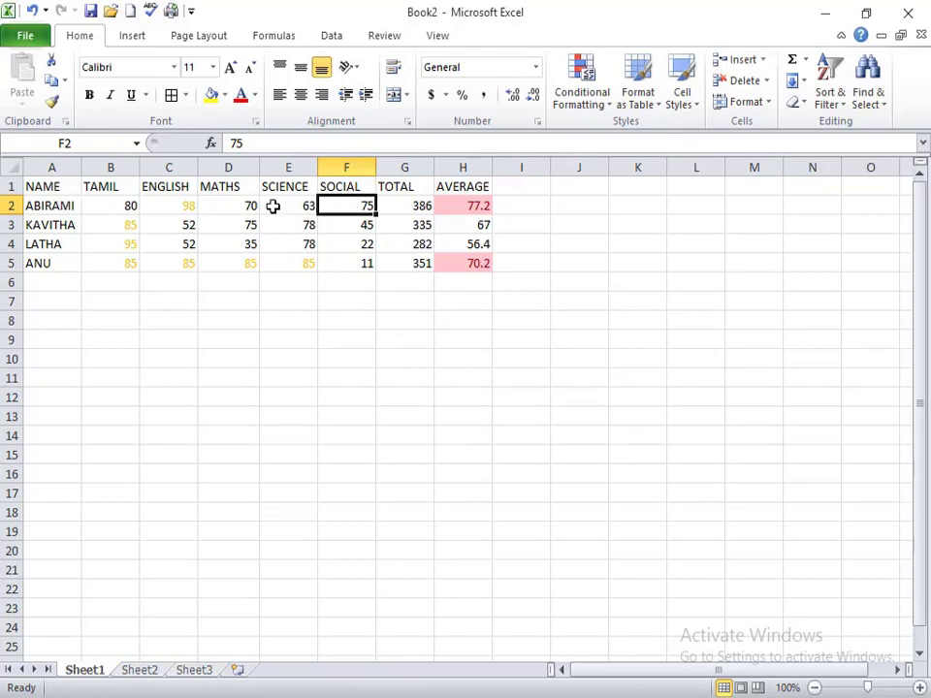
{"action": "left_click", "coordinate": [307, 205]}
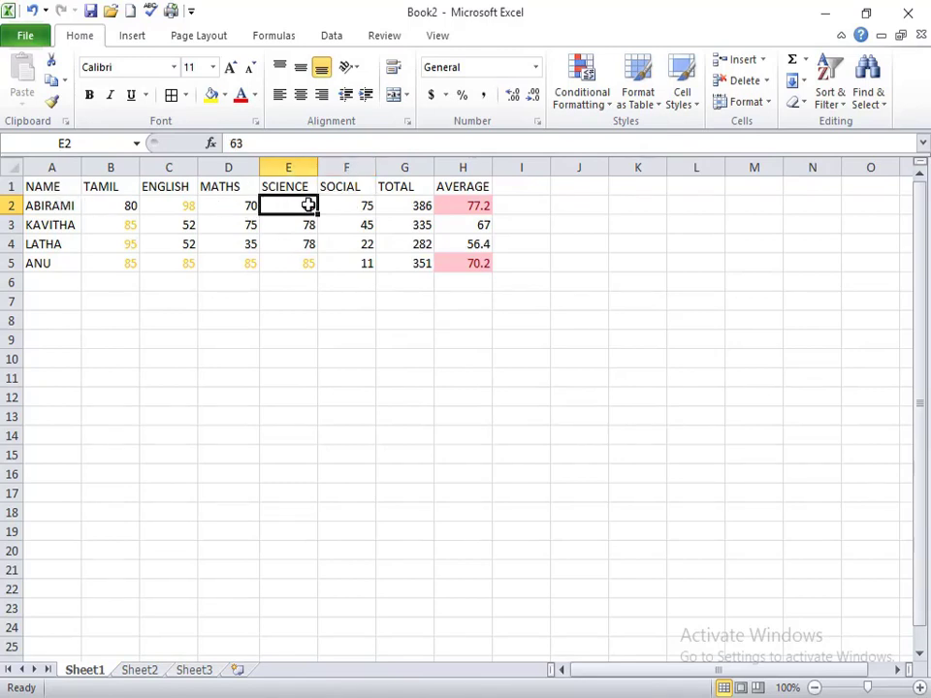
{"action": "type", "text": "99"}
{"action": "key", "text": "Tab"}
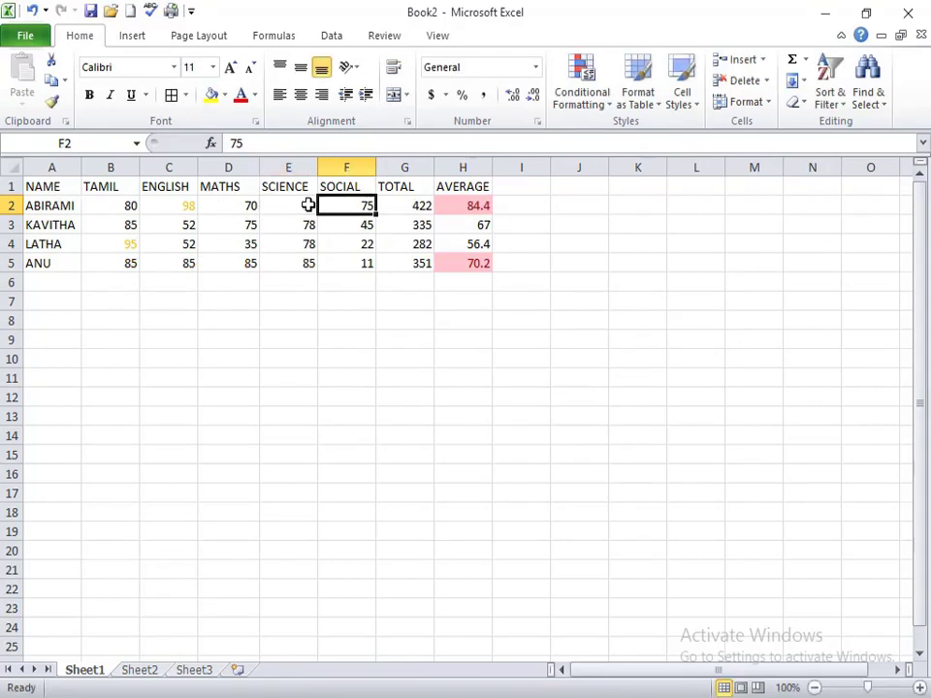
{"action": "key", "text": "Tab"}
{"action": "left_click", "coordinate": [307, 204]}
{"action": "key", "text": "Left"}
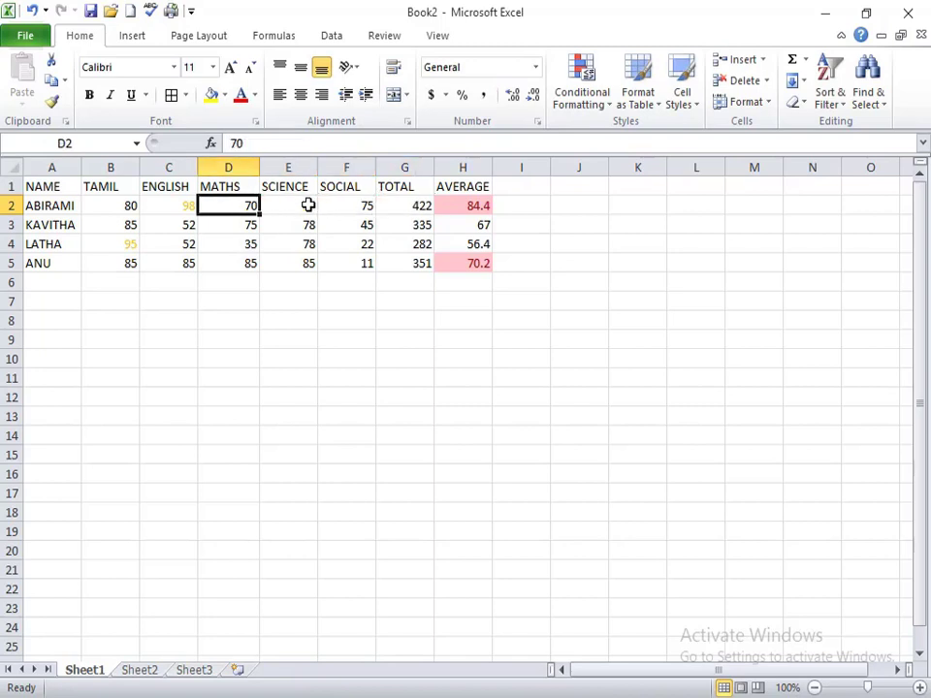
{"action": "type", "text": "99"}
{"action": "key", "text": "Left"}
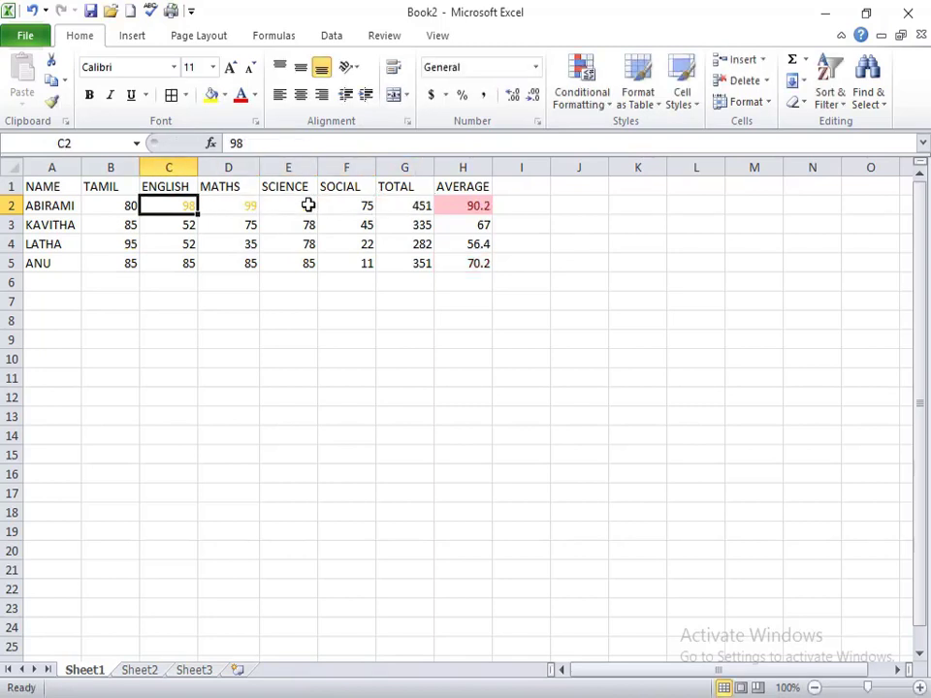
{"action": "left_click", "coordinate": [307, 205]}
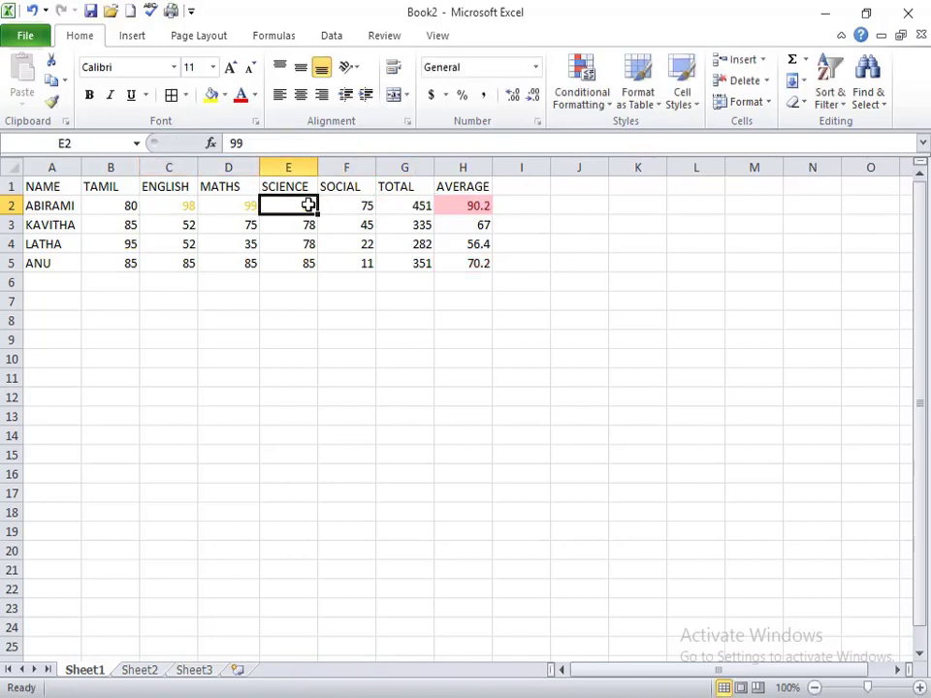
- Examine the average formula in H5 and leave it unedited
{"action": "left_click", "coordinate": [473, 263]}
{"action": "double_click", "coordinate": [473, 264]}
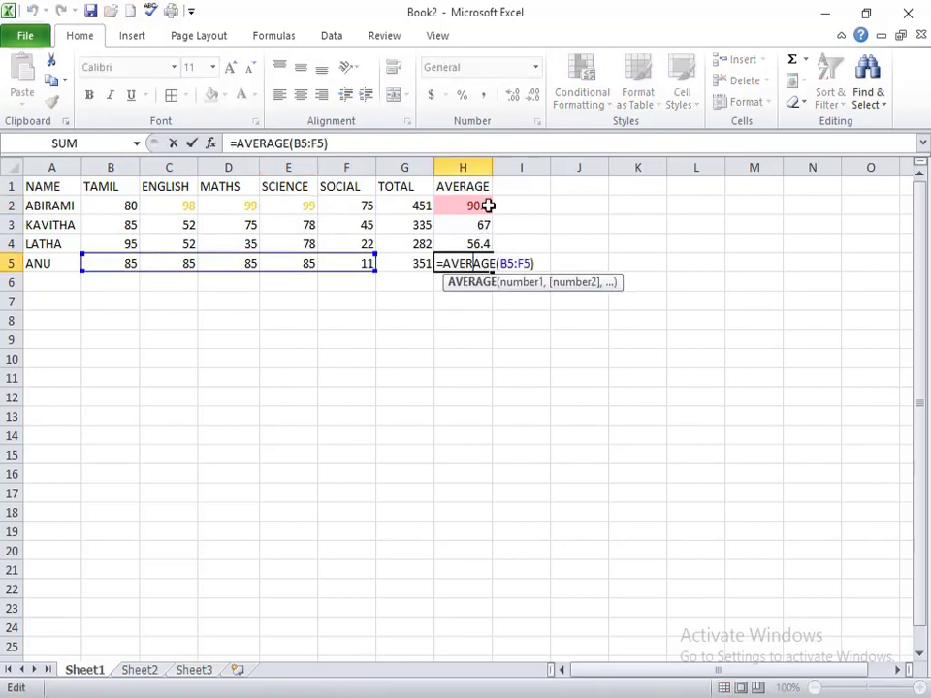
{"action": "key", "text": "Escape"}
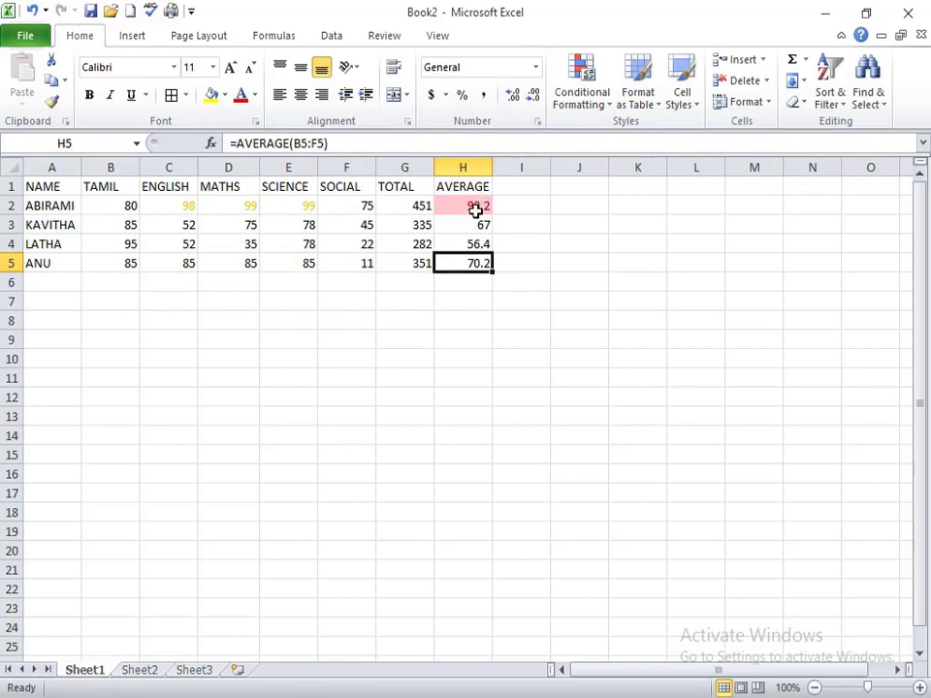
{"action": "left_click_drag", "start_coordinate": [479, 207], "coordinate": [480, 268]}
{"action": "left_click", "coordinate": [559, 102]}
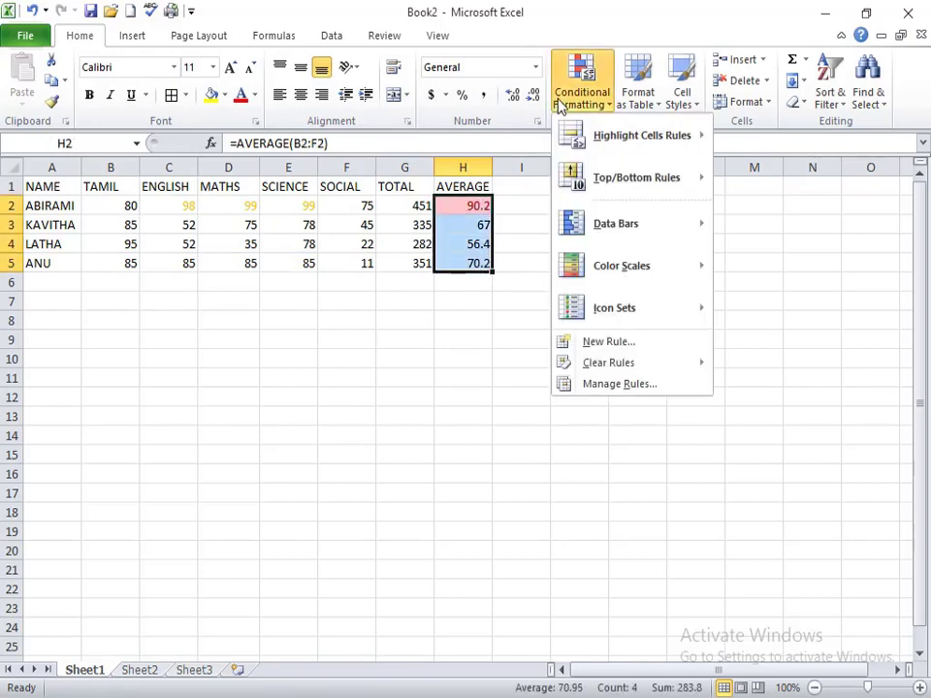
{"action": "mouse_move", "coordinate": [591, 176]}
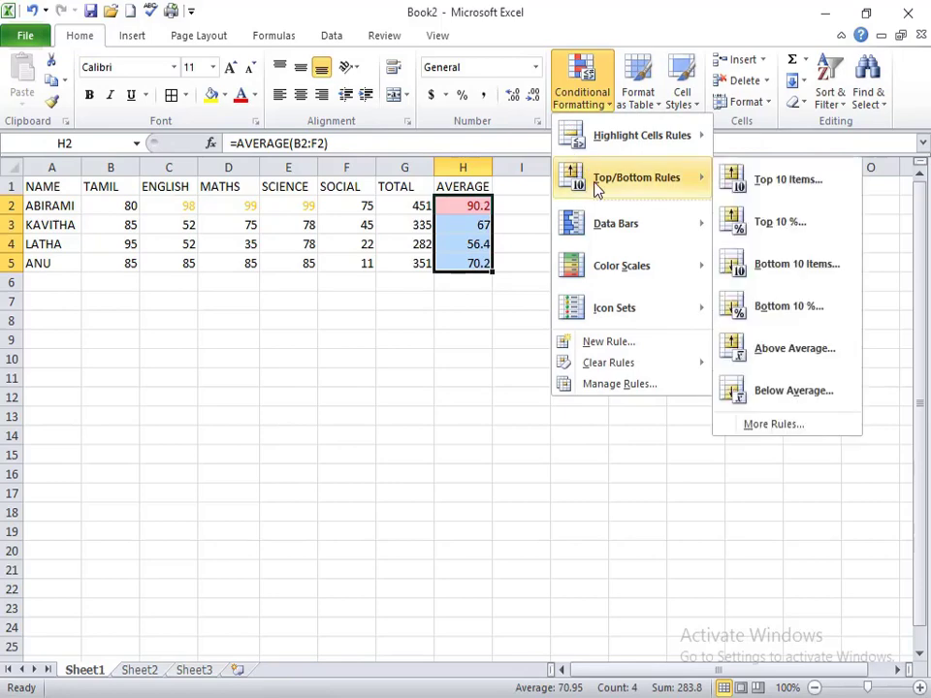
{"action": "left_click", "coordinate": [770, 392]}
{"action": "left_click_drag", "start_coordinate": [613, 301], "coordinate": [651, 310]}
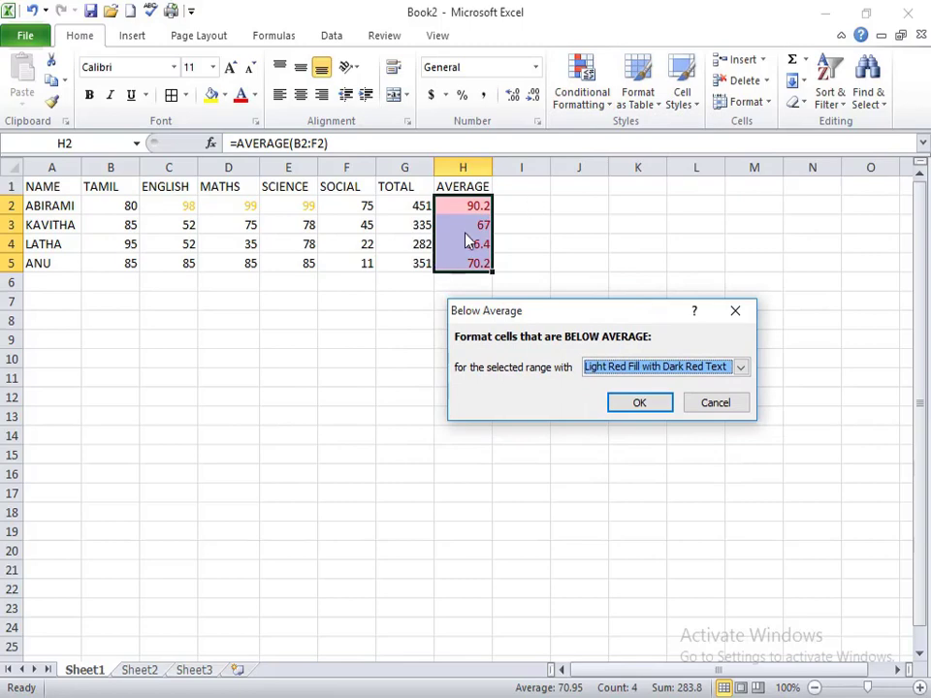
{"action": "left_click", "coordinate": [737, 314]}
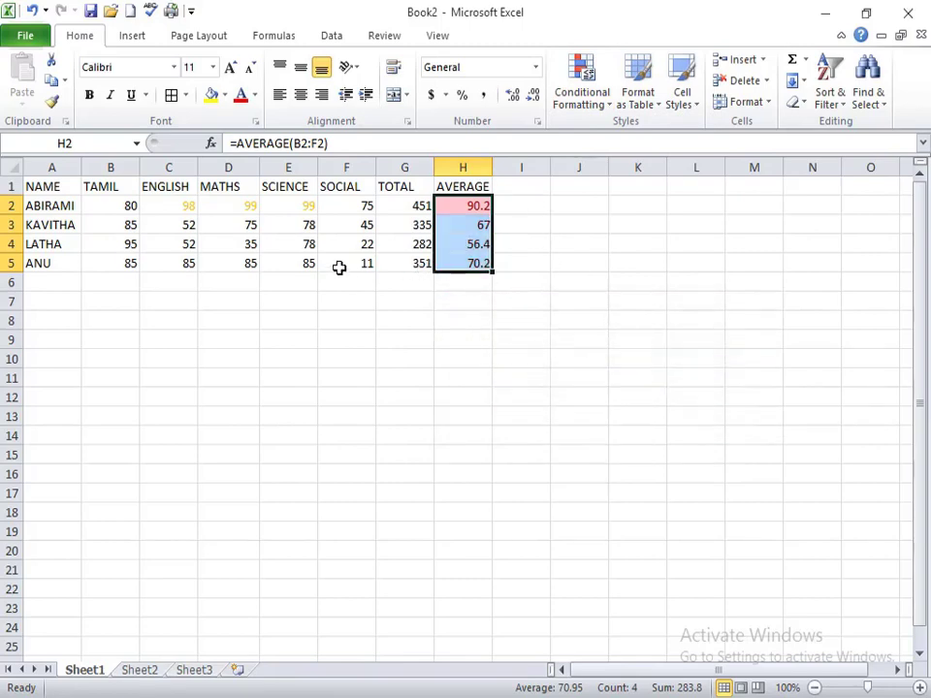
{"action": "left_click", "coordinate": [299, 243]}
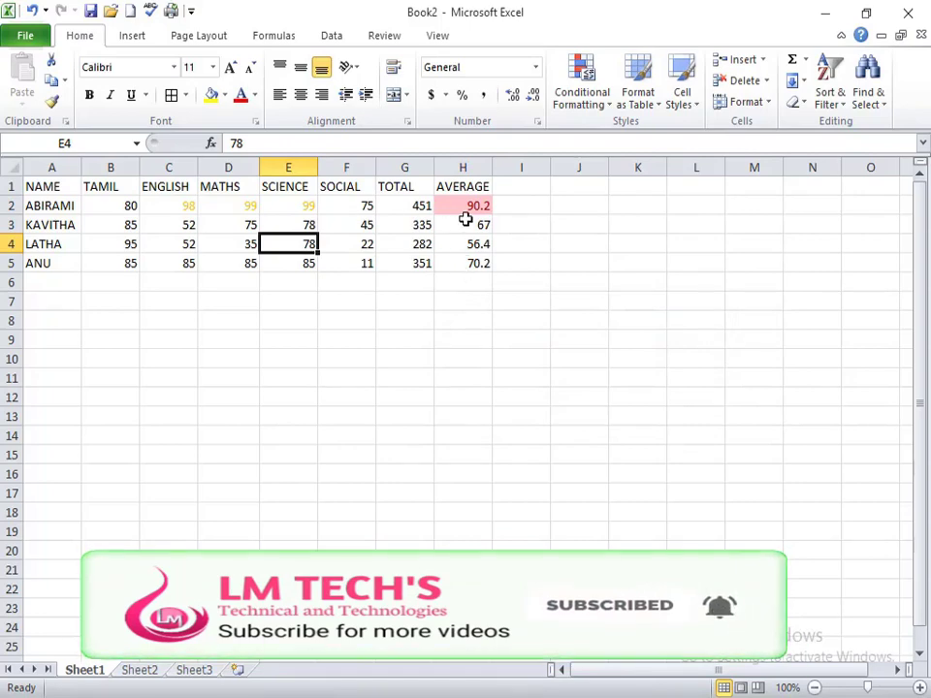
{"action": "left_click", "coordinate": [248, 225]}
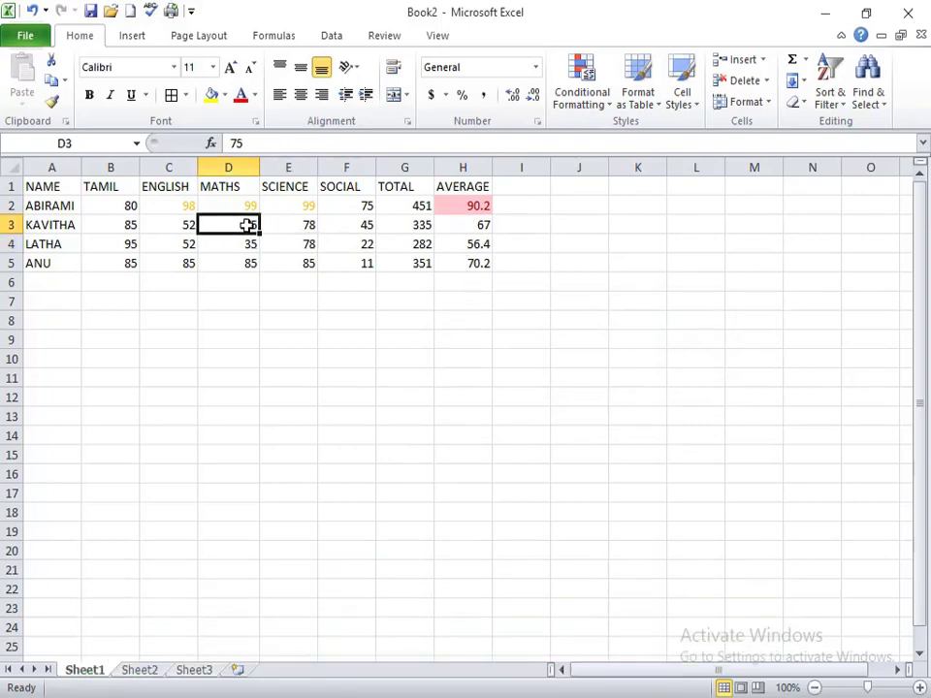
{"action": "left_click", "coordinate": [468, 246]}
{"action": "left_click", "coordinate": [276, 243]}
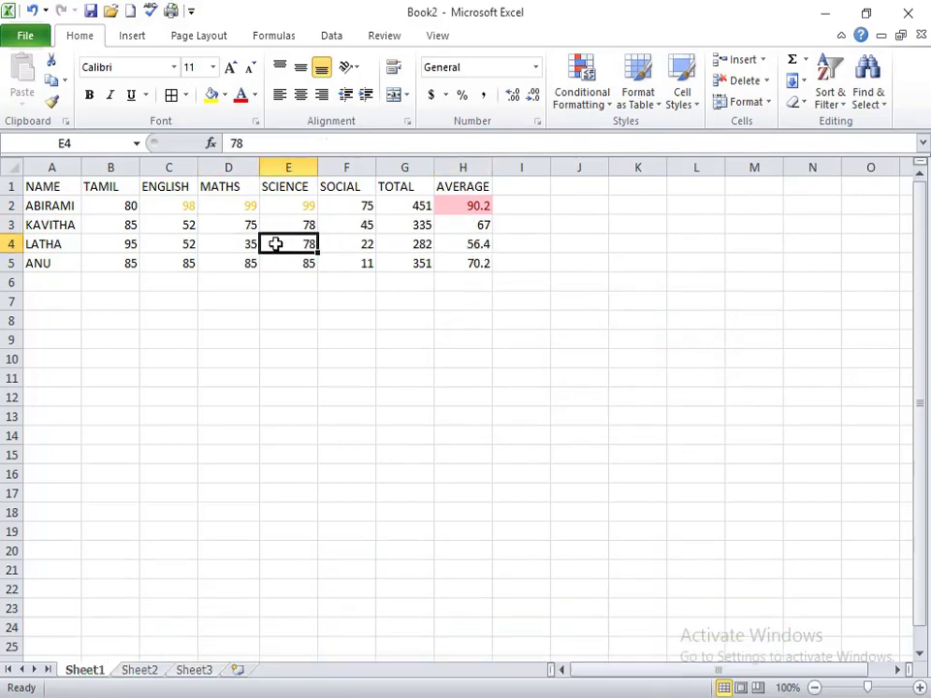
{"action": "left_click", "coordinate": [242, 243]}
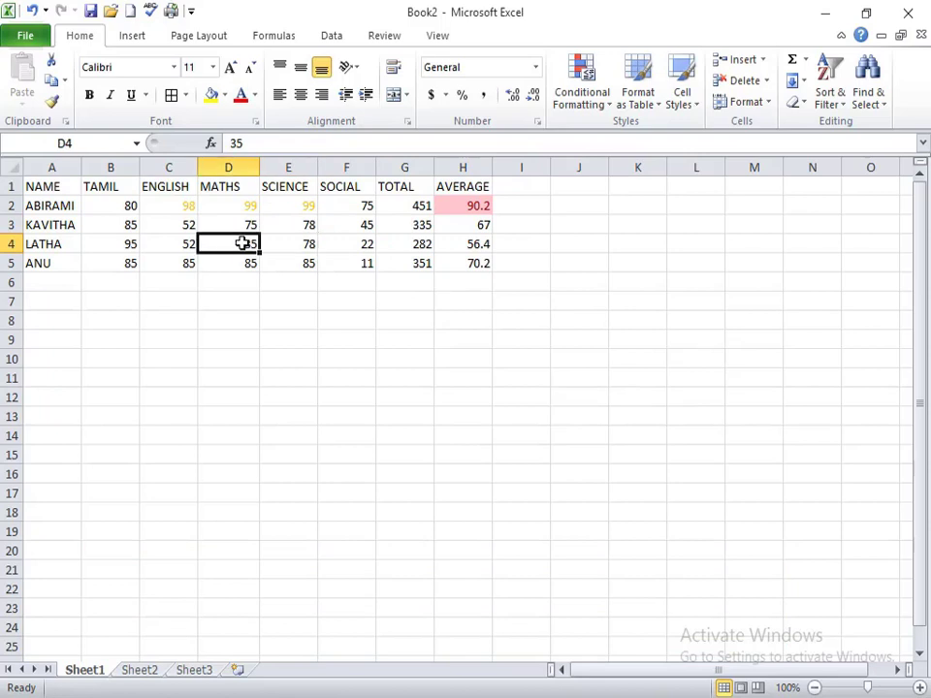
- Set the row 4 marks to 30 for English, 20 for Maths and 15 for Science
{"action": "left_click", "coordinate": [167, 244]}
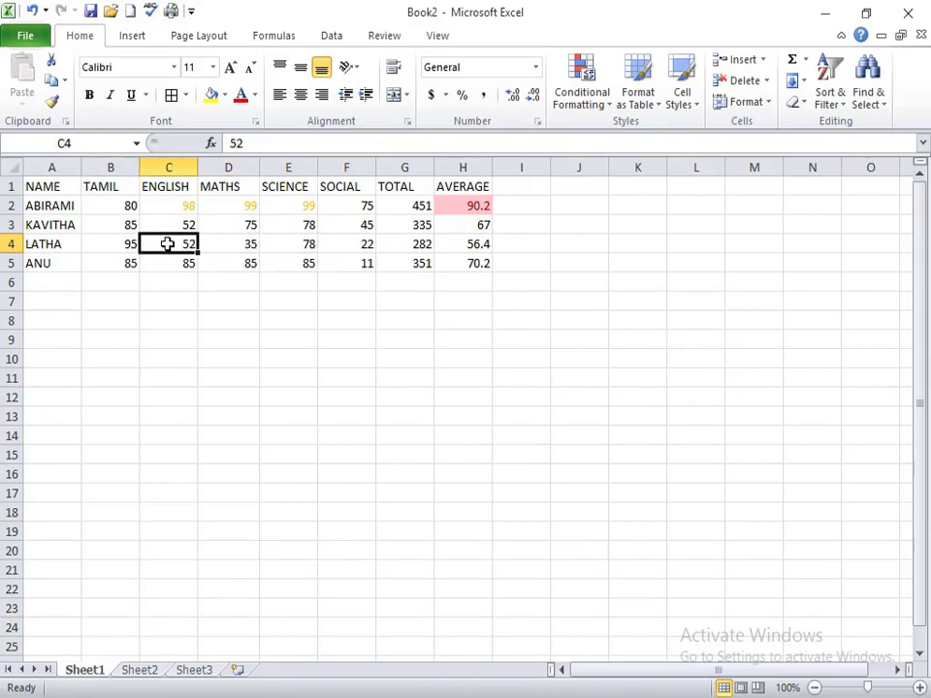
{"action": "type", "text": "3"}
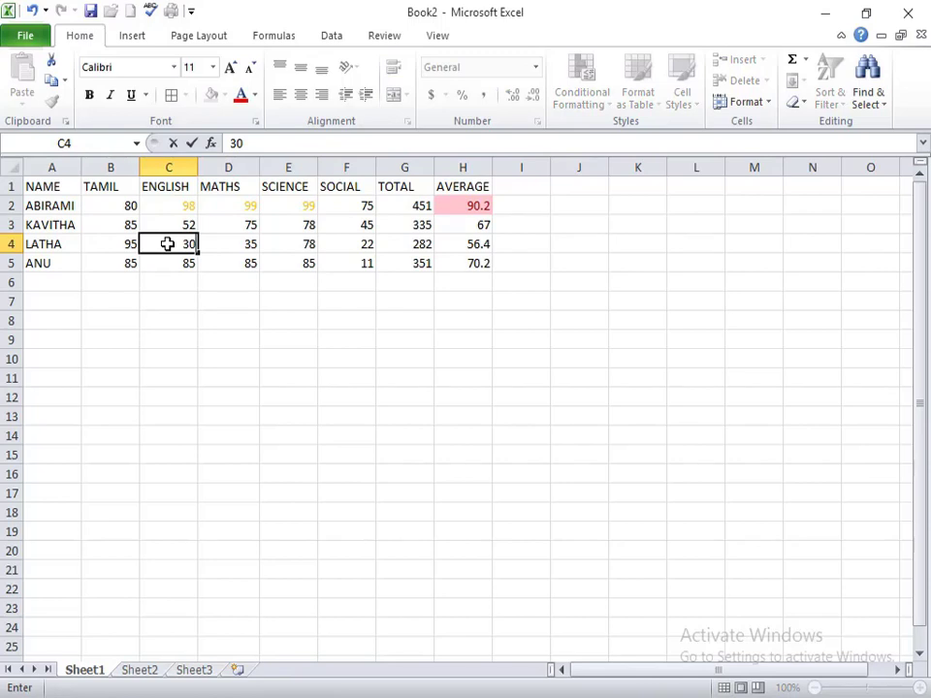
{"action": "type", "text": "0"}
{"action": "key", "text": "Tab"}
{"action": "type", "text": "20"}
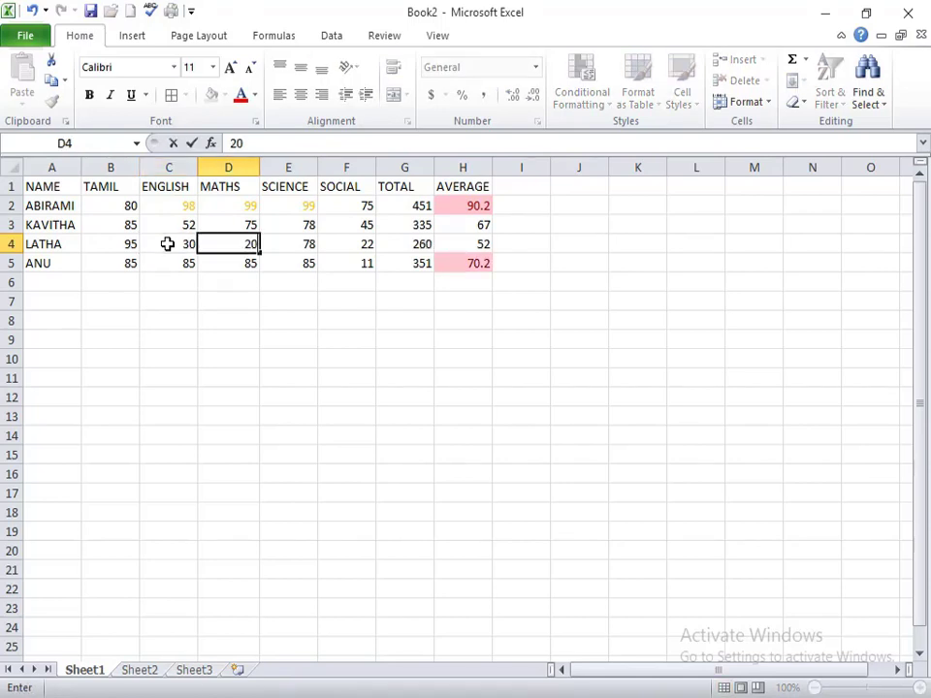
{"action": "key", "text": "Tab"}
{"action": "type", "text": "15"}
{"action": "left_click", "coordinate": [184, 244]}
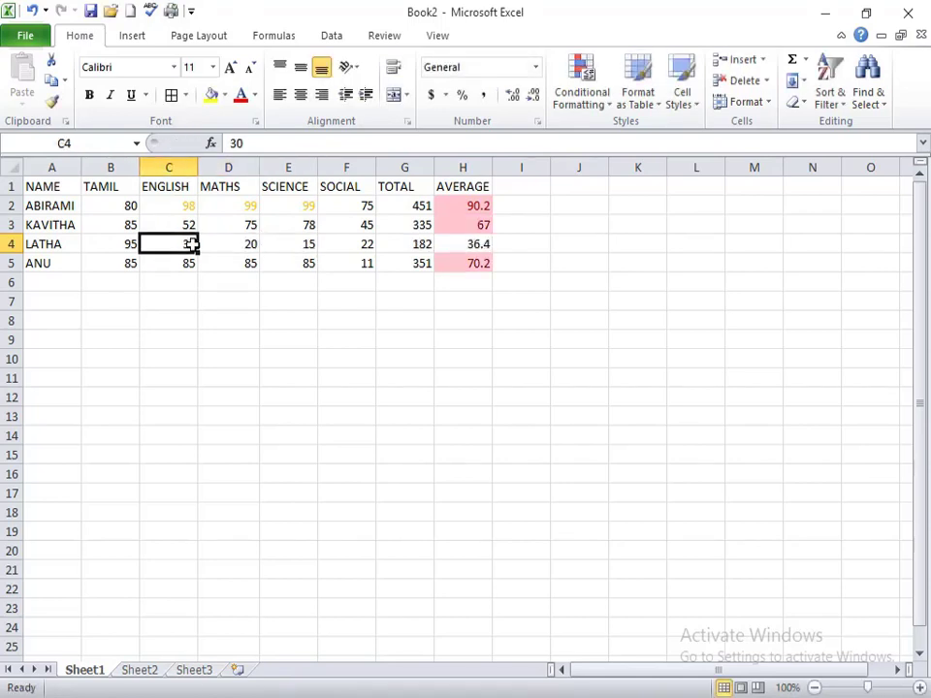
- Apply a Below Average conditional formatting rule to the averages H2:H5 with a custom format using an aqua font colour
{"action": "left_click_drag", "start_coordinate": [461, 205], "coordinate": [462, 262]}
{"action": "left_click", "coordinate": [580, 97]}
{"action": "mouse_move", "coordinate": [637, 278]}
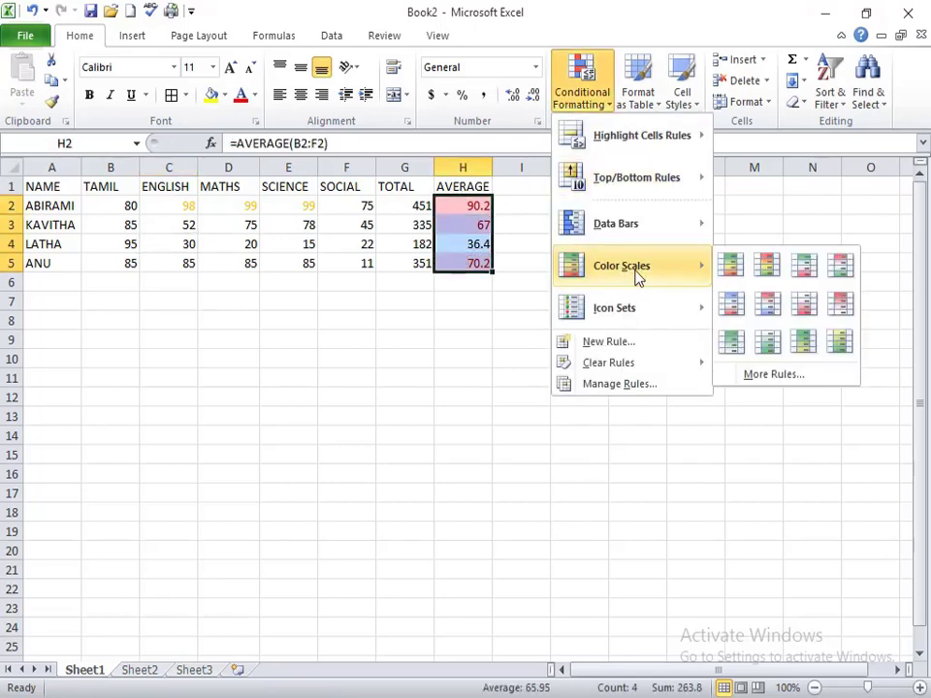
{"action": "mouse_move", "coordinate": [625, 198]}
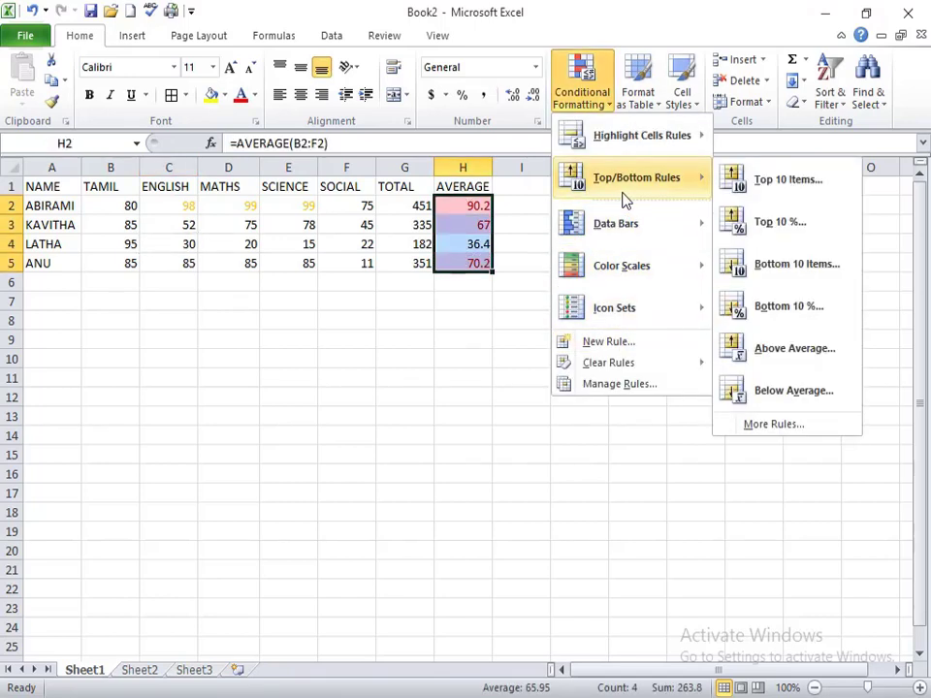
{"action": "left_click", "coordinate": [780, 393]}
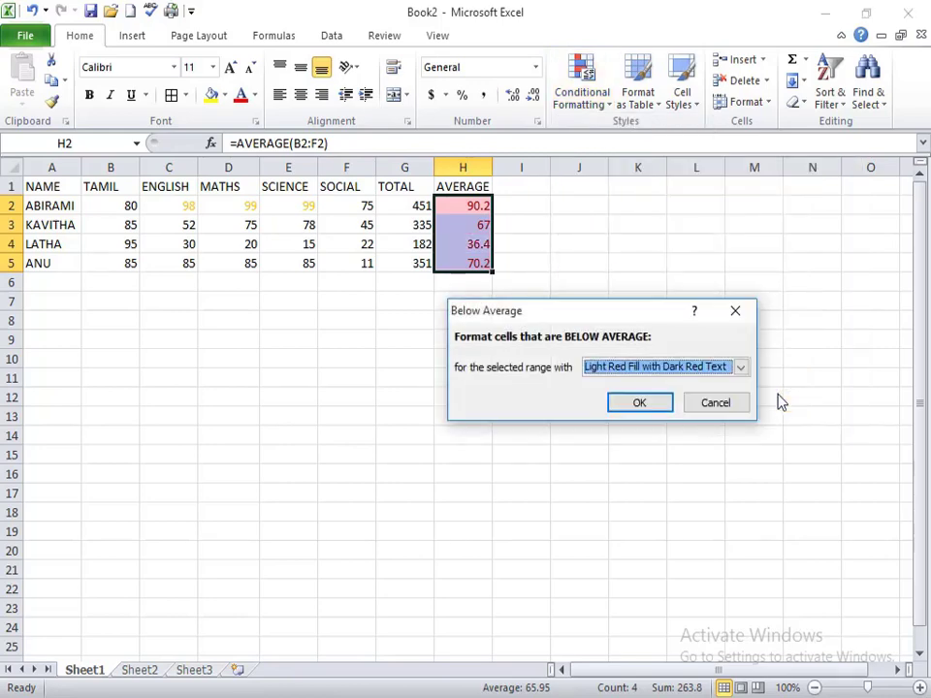
{"action": "left_click", "coordinate": [740, 368]}
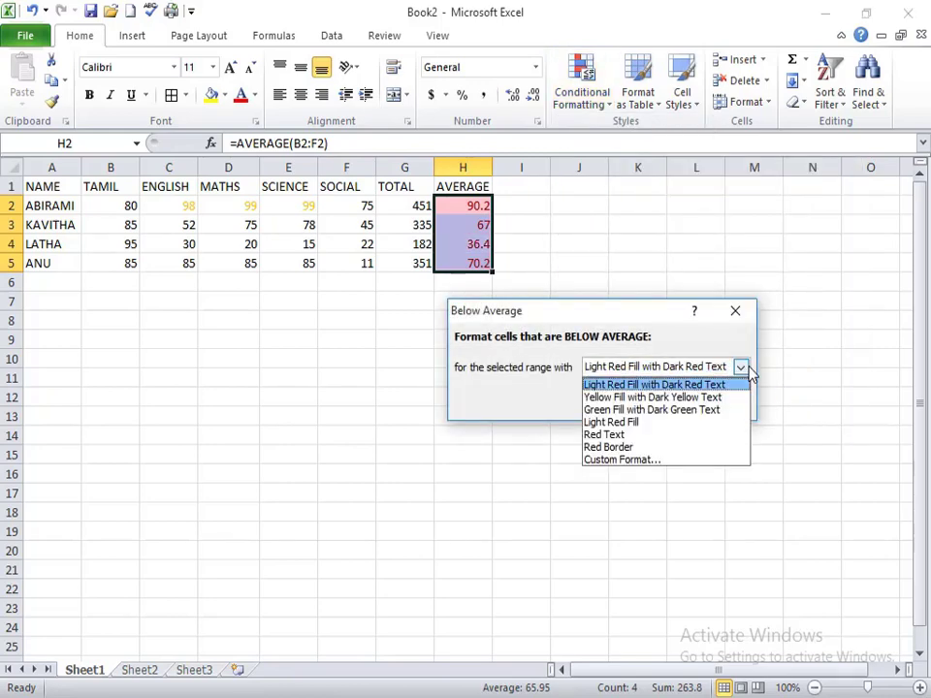
{"action": "left_click", "coordinate": [636, 462]}
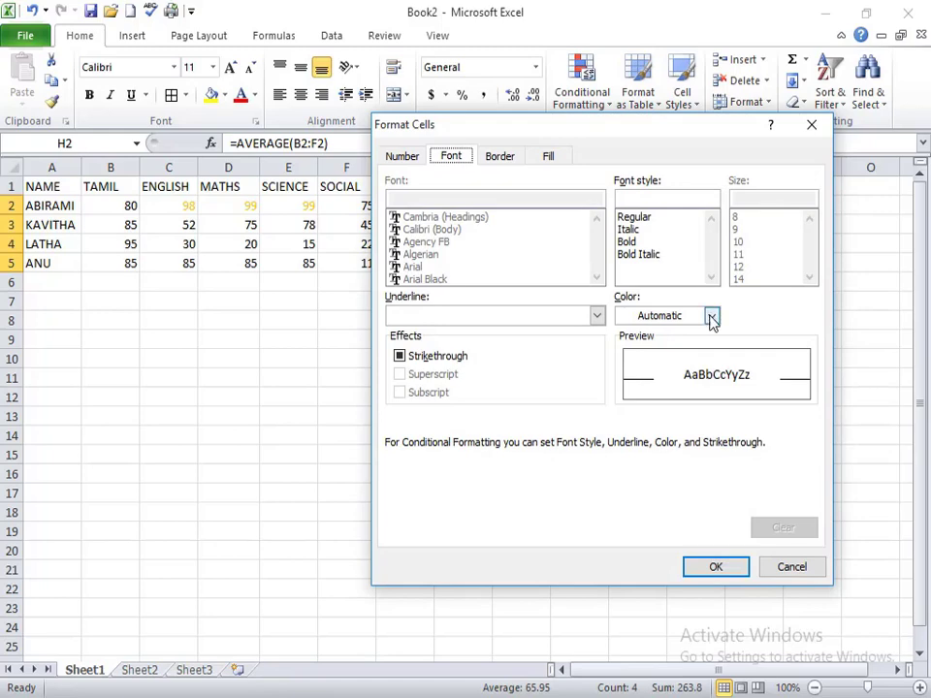
{"action": "left_click", "coordinate": [710, 316]}
{"action": "left_click", "coordinate": [748, 377]}
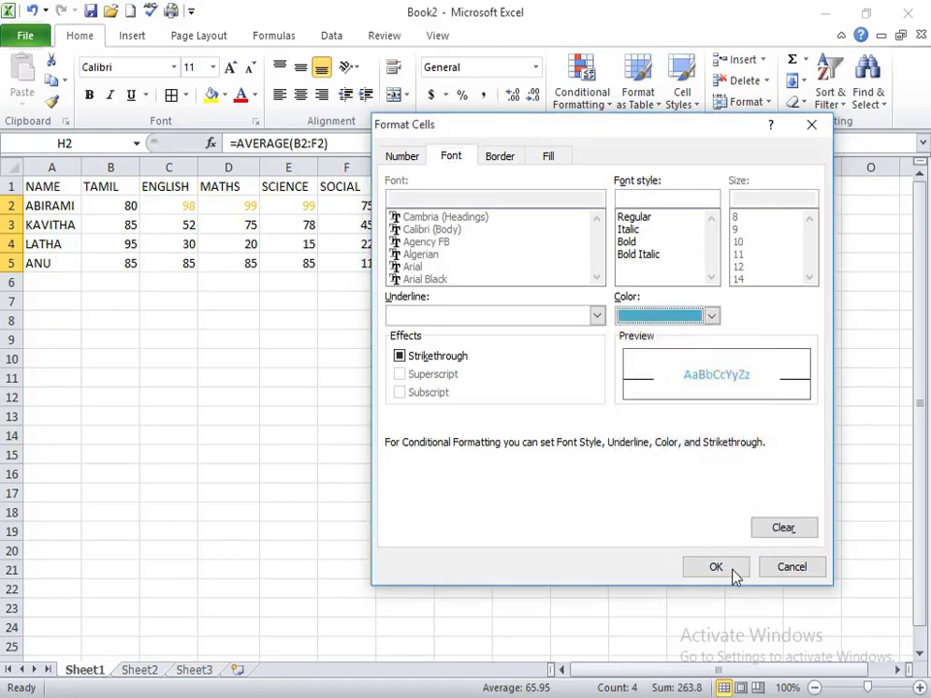
{"action": "left_click", "coordinate": [727, 570]}
{"action": "left_click", "coordinate": [636, 402]}
{"action": "left_click", "coordinate": [461, 255]}
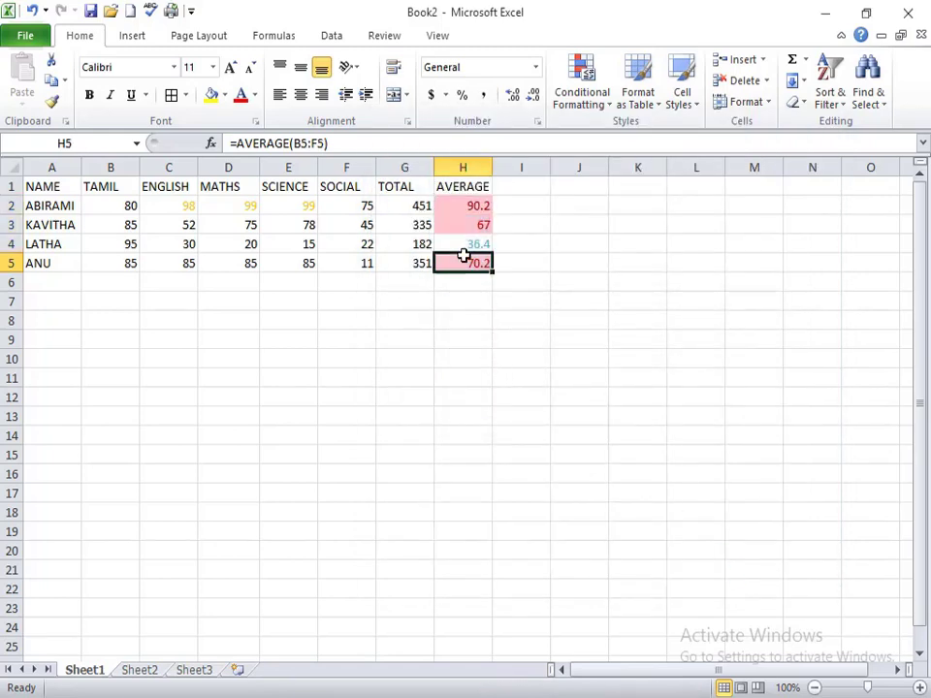
{"action": "double_click", "coordinate": [464, 244]}
{"action": "left_click", "coordinate": [482, 300]}
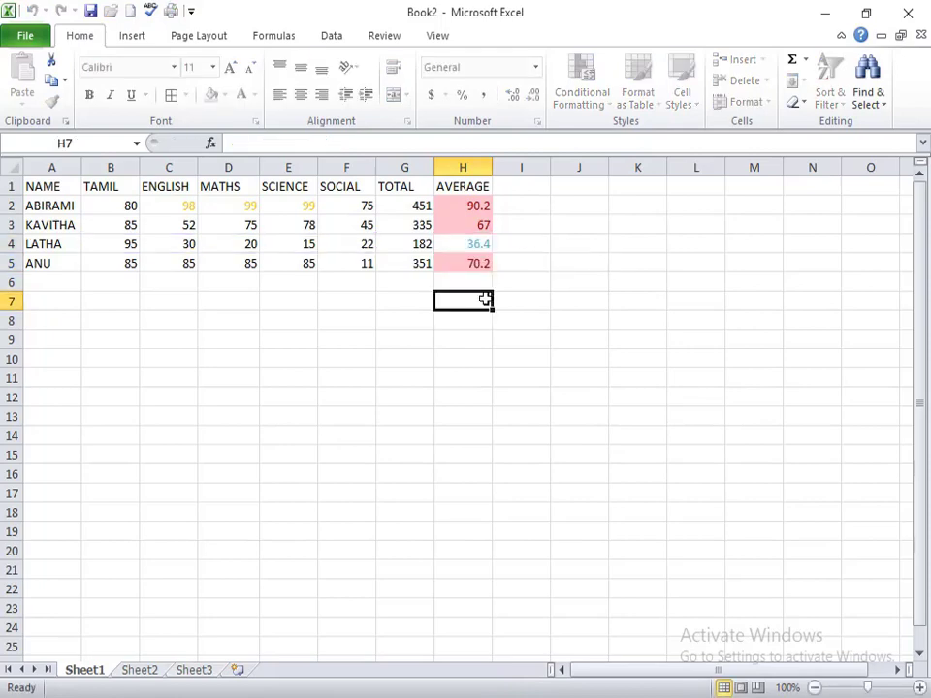
{"action": "left_click", "coordinate": [465, 245]}
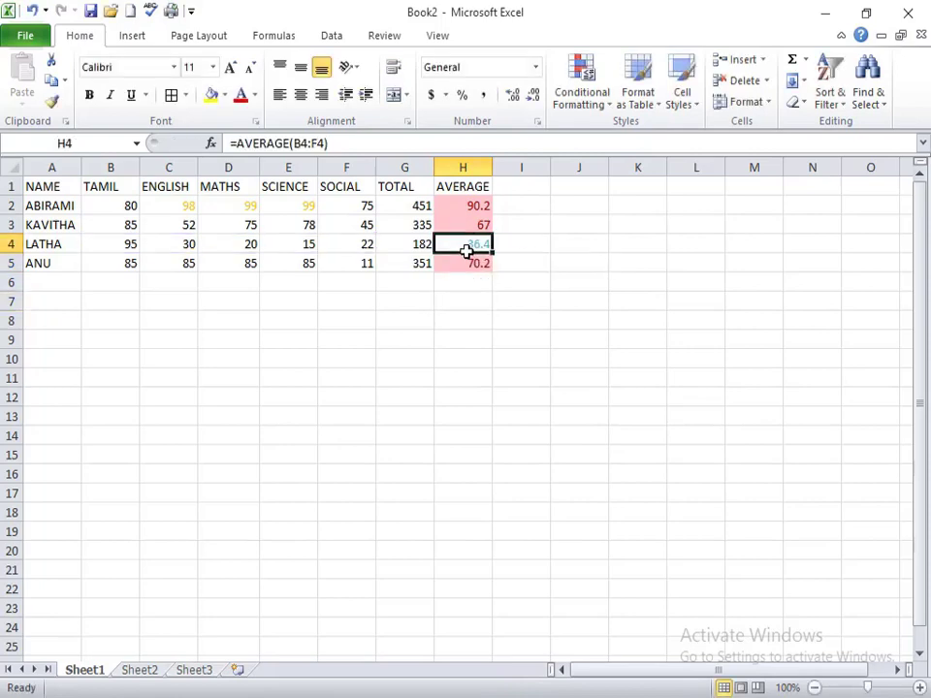
{"action": "left_click", "coordinate": [581, 93]}
{"action": "mouse_move", "coordinate": [625, 169]}
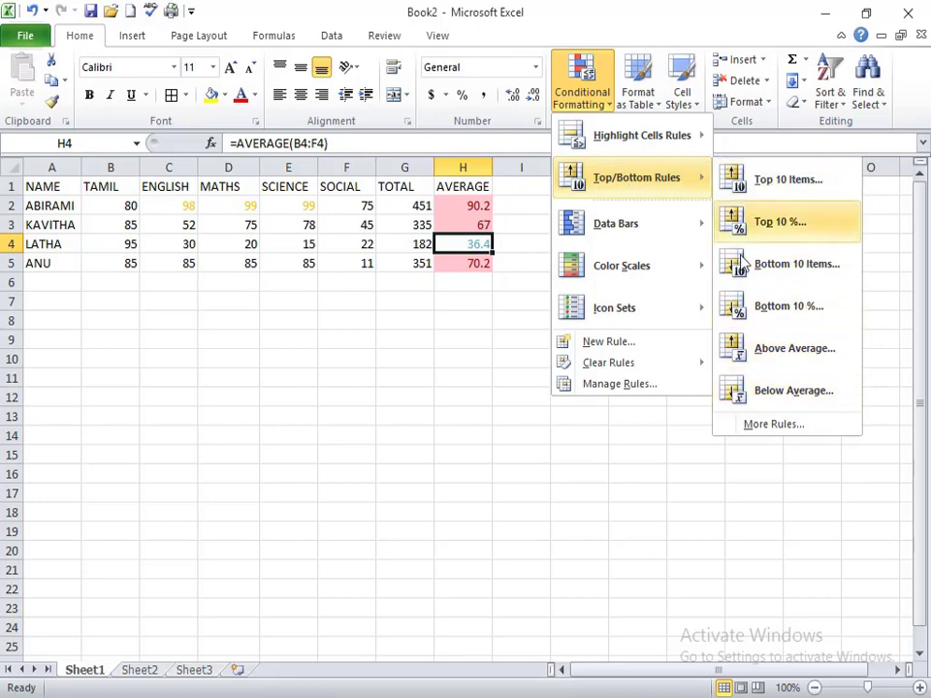
{"action": "mouse_move", "coordinate": [623, 228]}
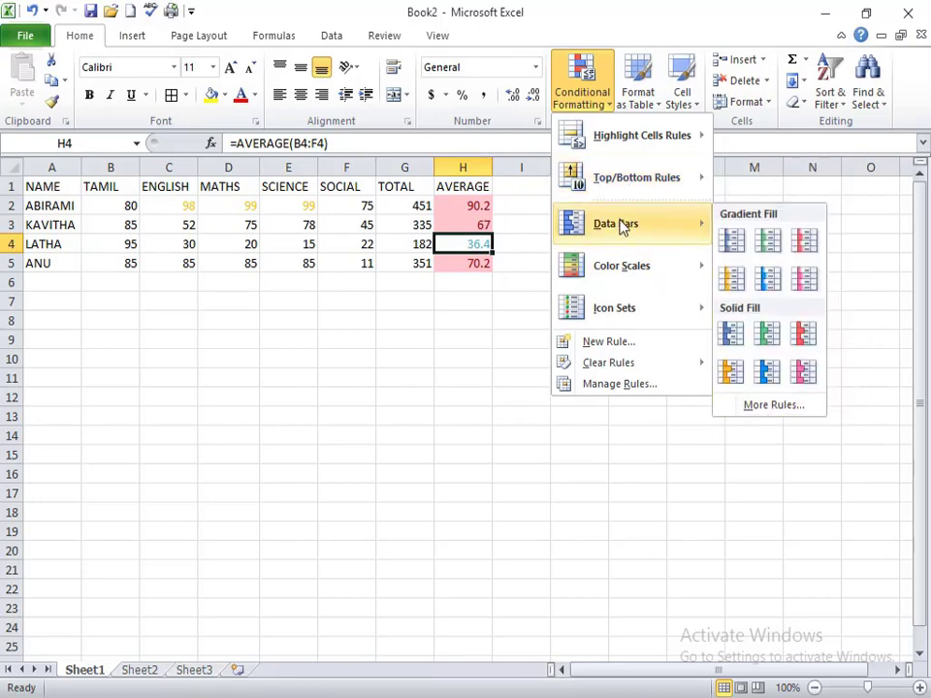
- Apply purple solid-fill data bars to the subject marks in B2:F5
{"action": "left_click", "coordinate": [121, 205]}
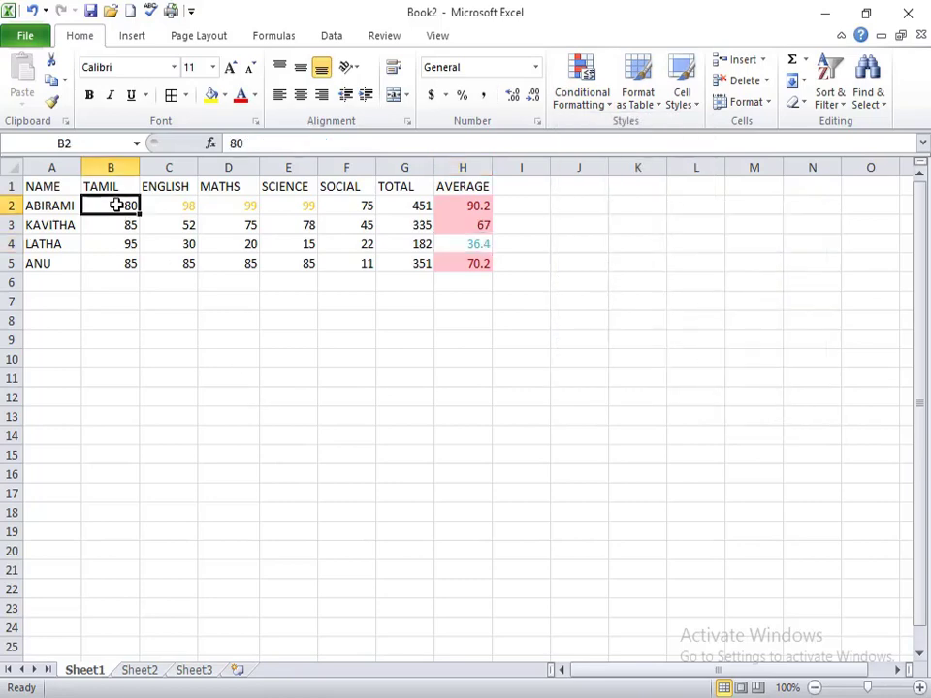
{"action": "left_click_drag", "start_coordinate": [120, 205], "coordinate": [360, 239]}
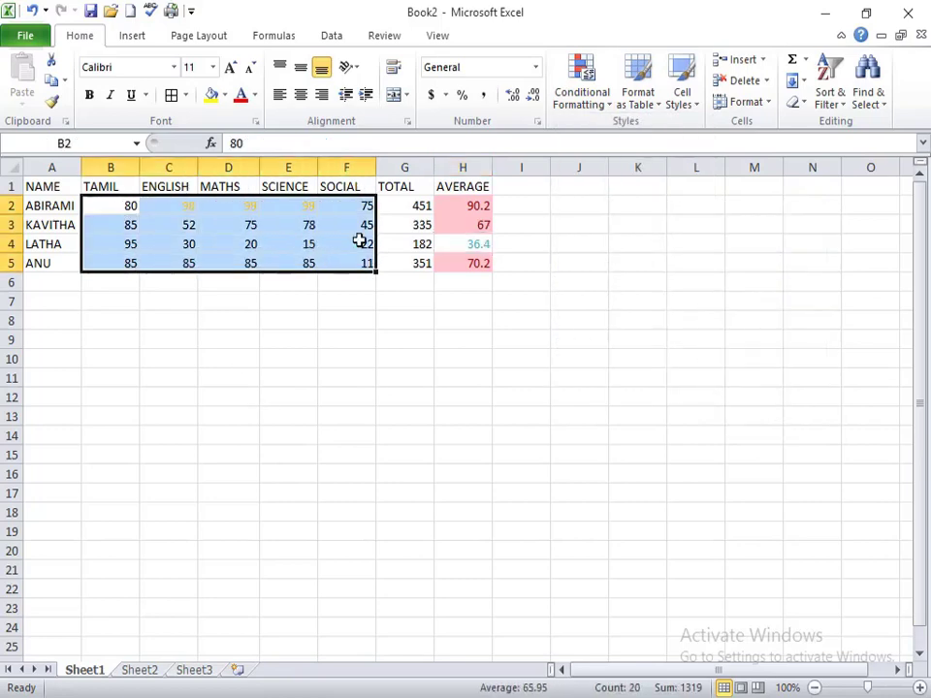
{"action": "left_click", "coordinate": [581, 102]}
{"action": "mouse_move", "coordinate": [612, 222]}
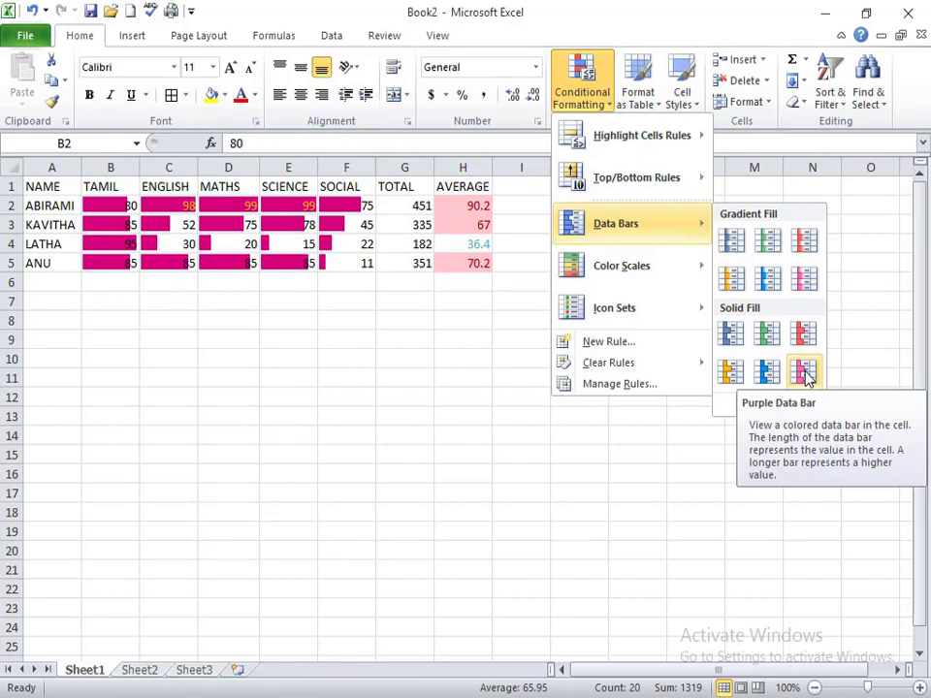
{"action": "mouse_move", "coordinate": [673, 279]}
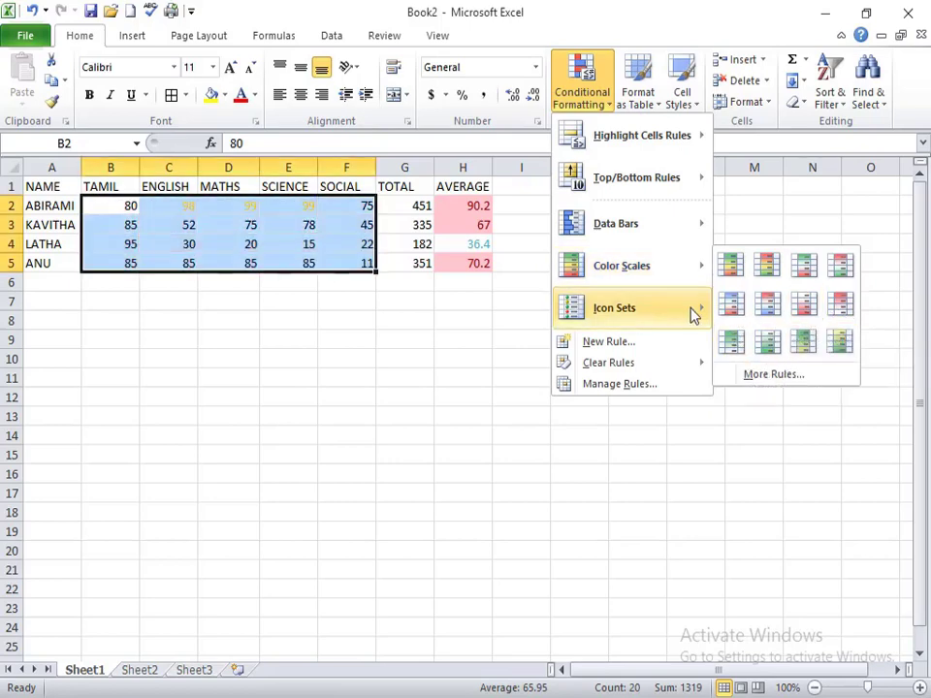
{"action": "mouse_move", "coordinate": [625, 308]}
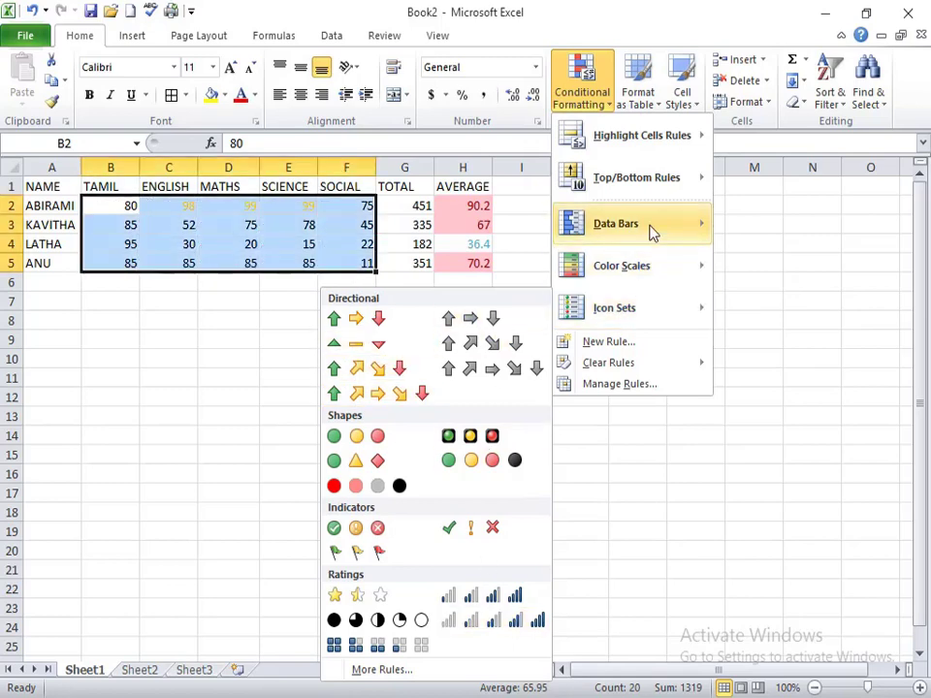
{"action": "mouse_move", "coordinate": [652, 229]}
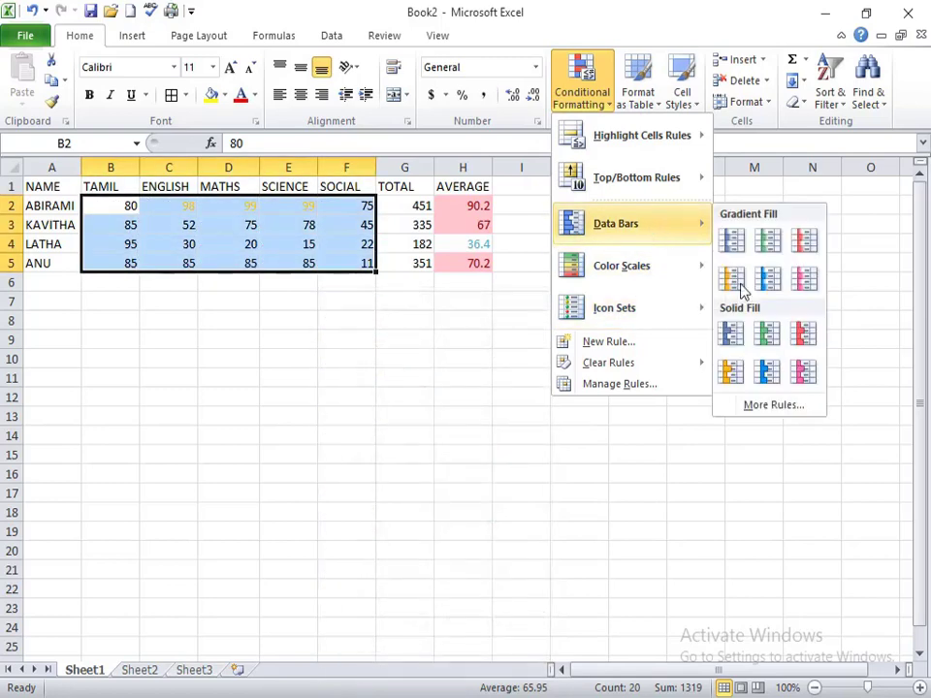
{"action": "left_click", "coordinate": [803, 373]}
{"action": "left_click", "coordinate": [809, 378]}
{"action": "left_click", "coordinate": [287, 339]}
- Compare the data bar lengths with the marks in the Tamil, Maths and Social columns
{"action": "left_click", "coordinate": [99, 204]}
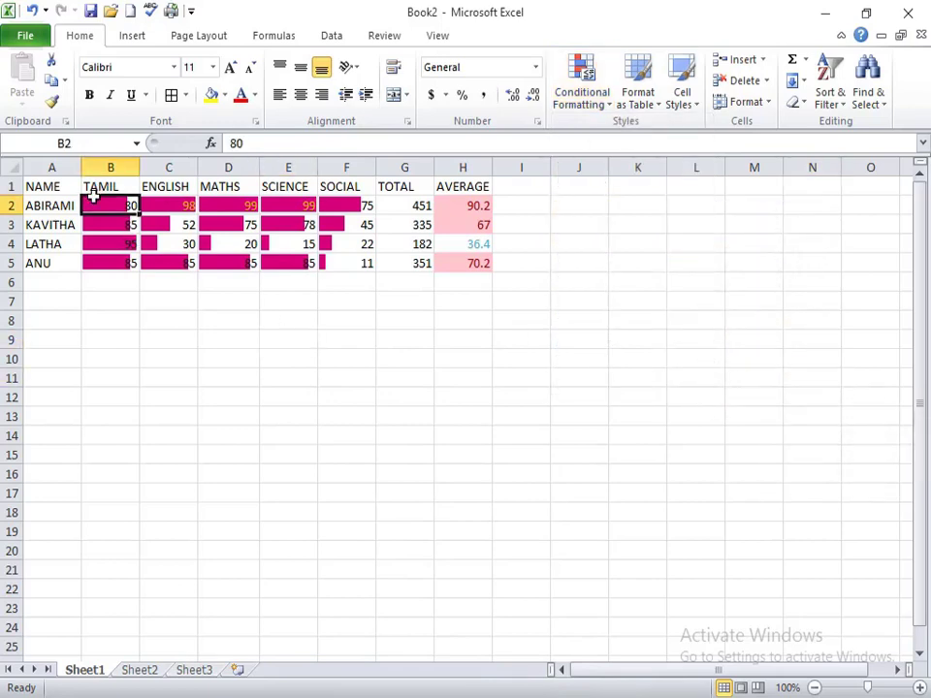
{"action": "left_click", "coordinate": [92, 188]}
{"action": "left_click", "coordinate": [238, 213]}
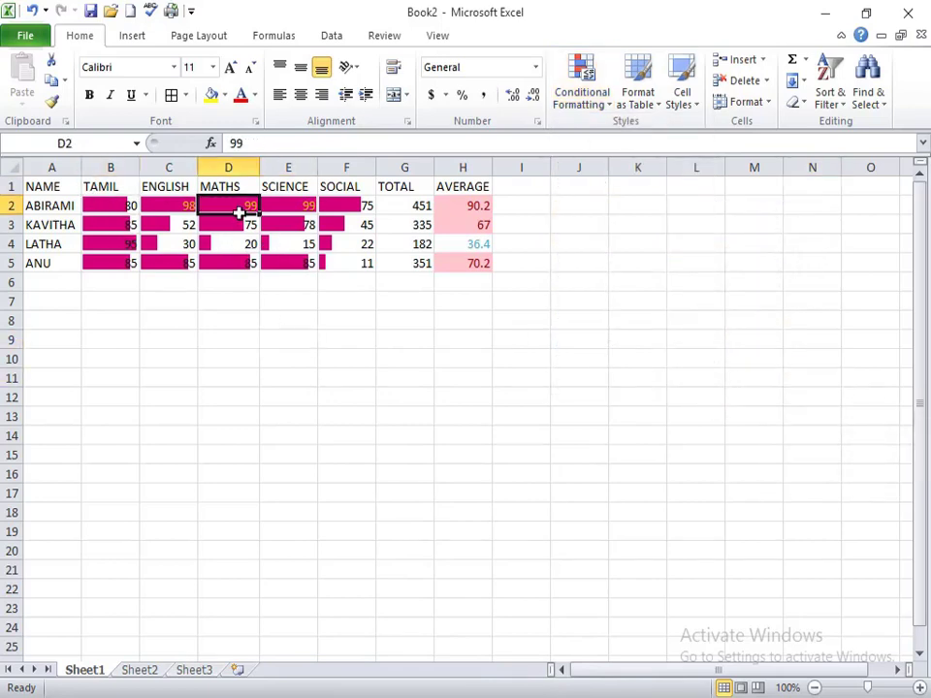
{"action": "left_click", "coordinate": [235, 246]}
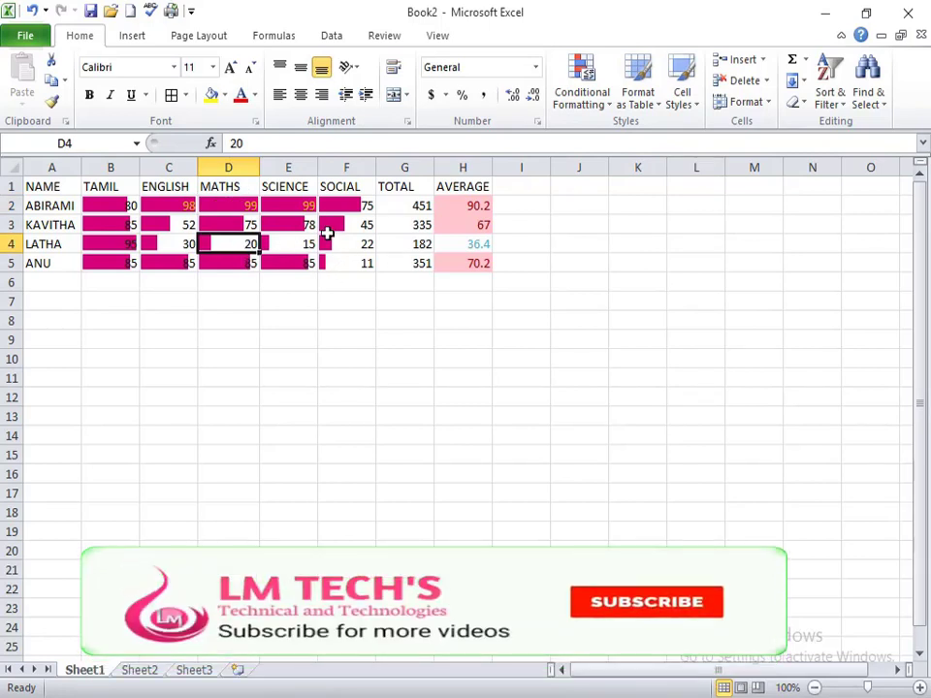
{"action": "left_click", "coordinate": [335, 263]}
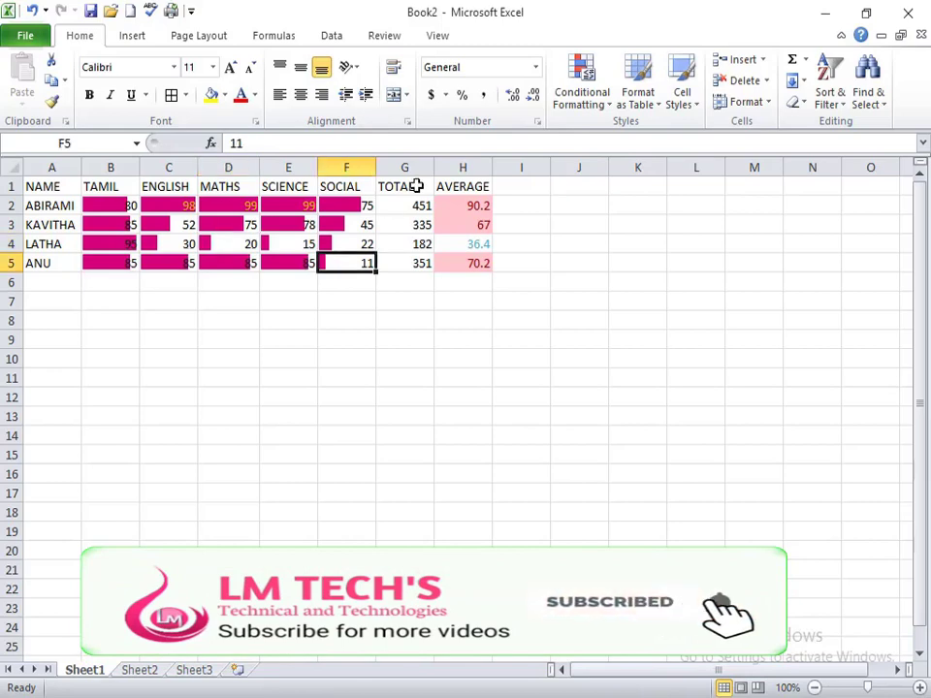
{"action": "left_click", "coordinate": [581, 86]}
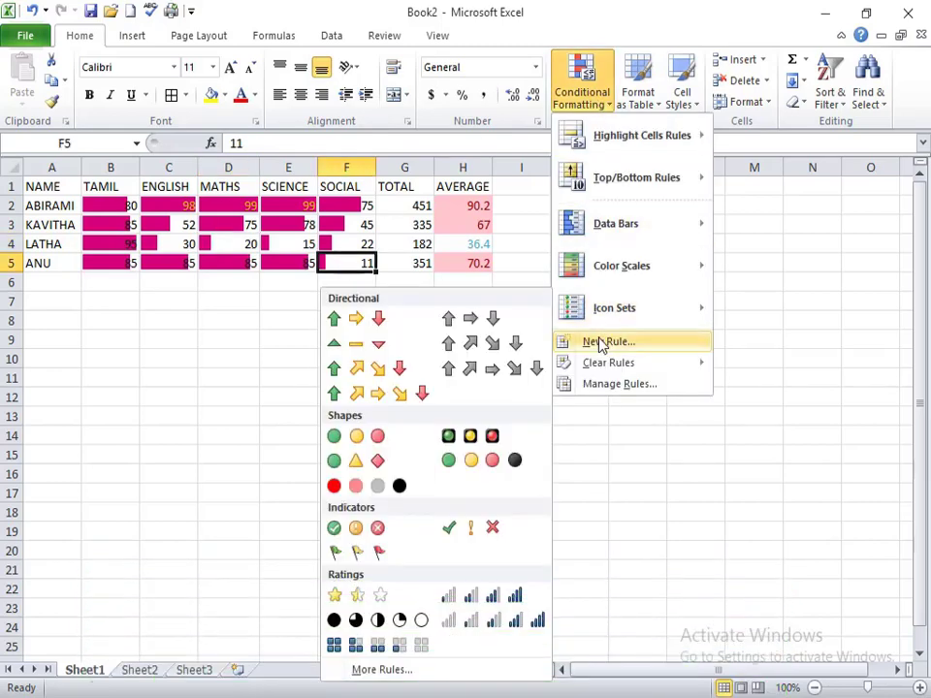
{"action": "left_click", "coordinate": [170, 318]}
{"action": "left_click", "coordinate": [586, 85]}
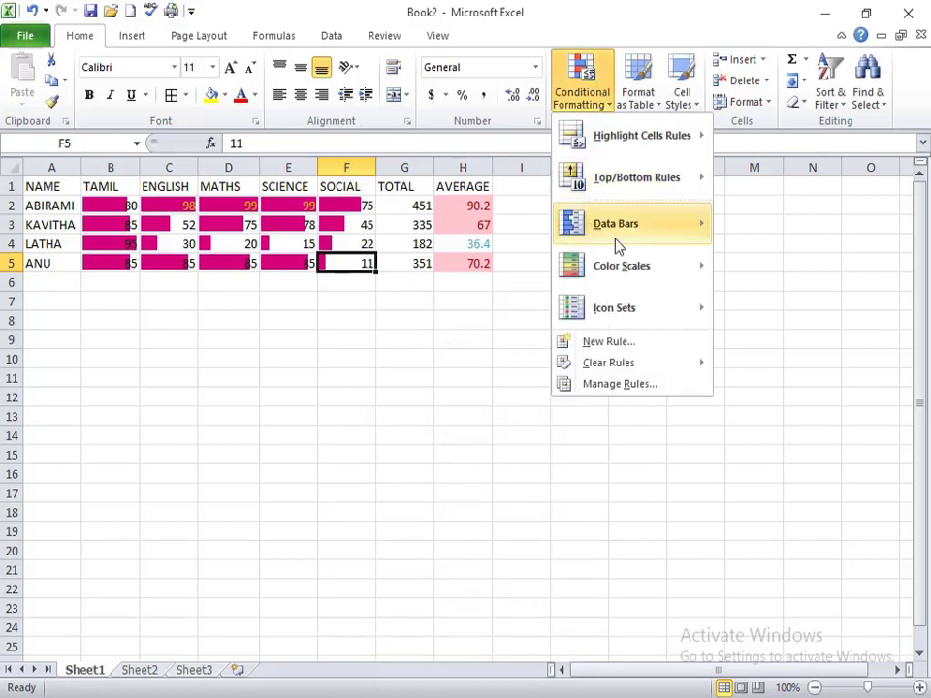